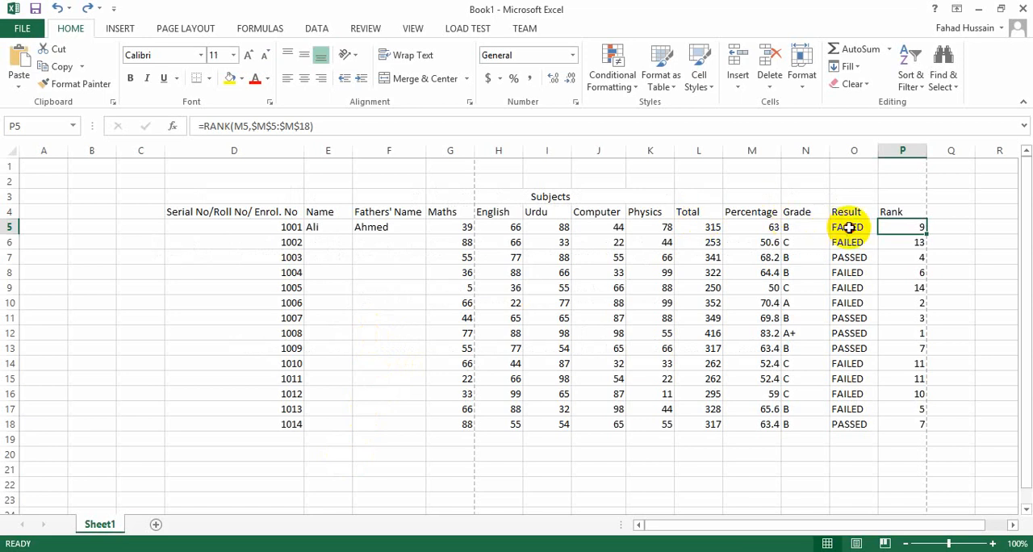
Step: Examine the Result and Rank formulas for the first student in row 5
left_click(849, 228)
left_click(853, 240)
left_click(851, 225)
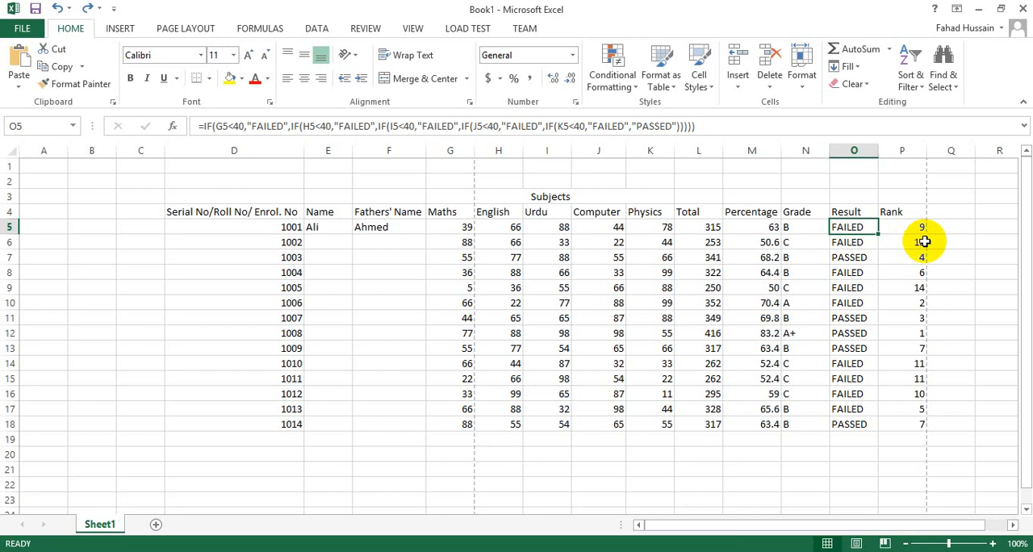
left_click(901, 227)
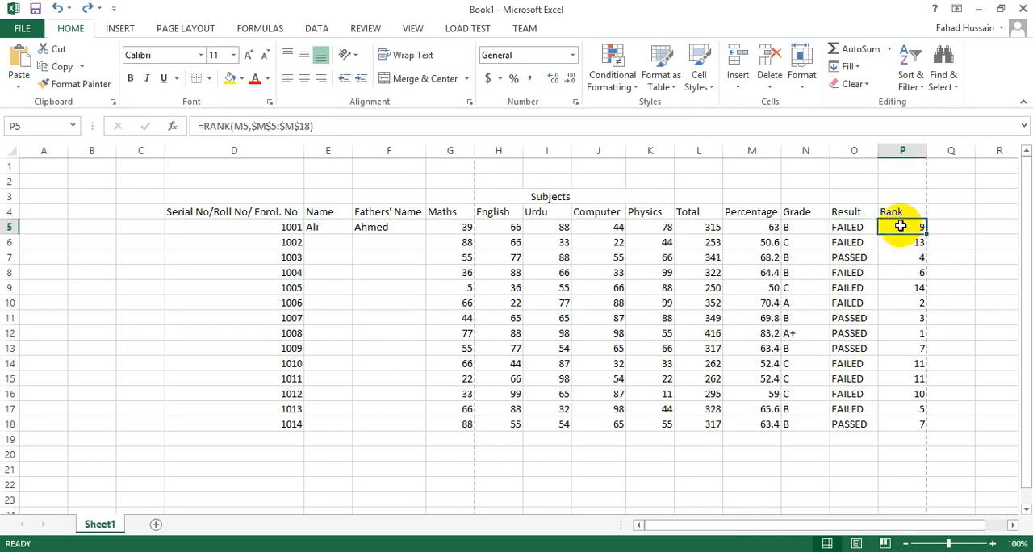
left_click(849, 229)
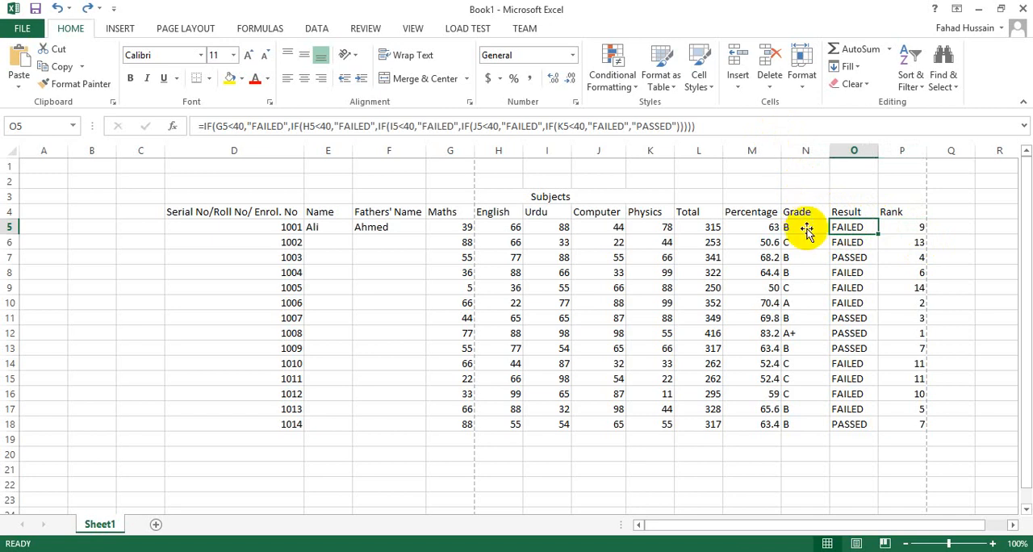
Step: Start wrapping the RANK formula in P5 in an IF function whose logical test is O5==""
left_click(894, 225)
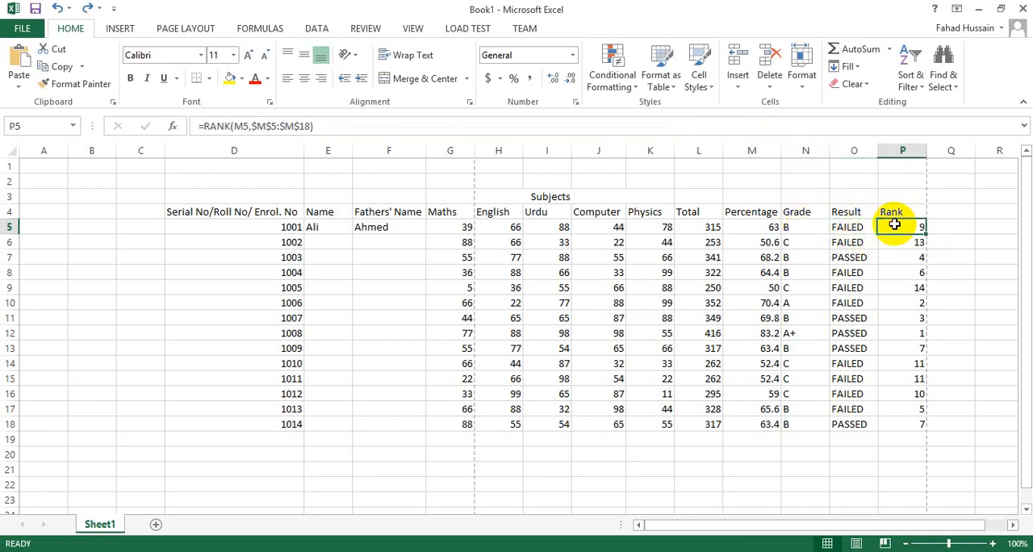
left_click(336, 129)
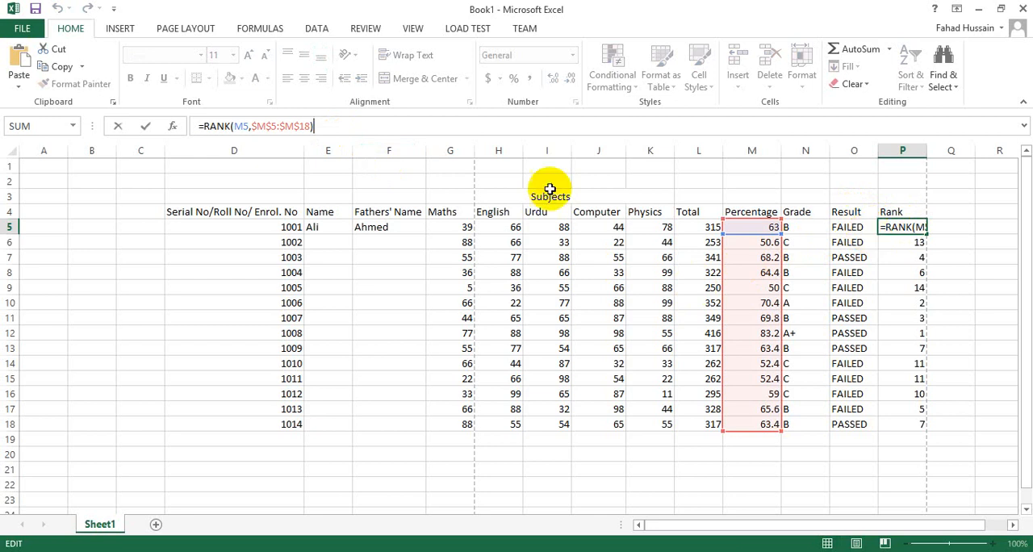
left_click(203, 126)
type("IF(")
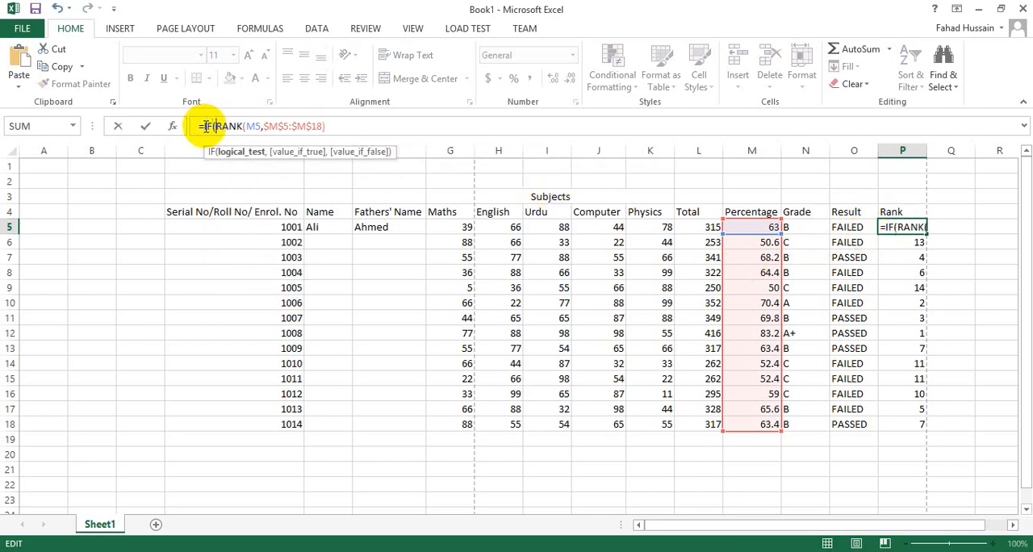
left_click(854, 226)
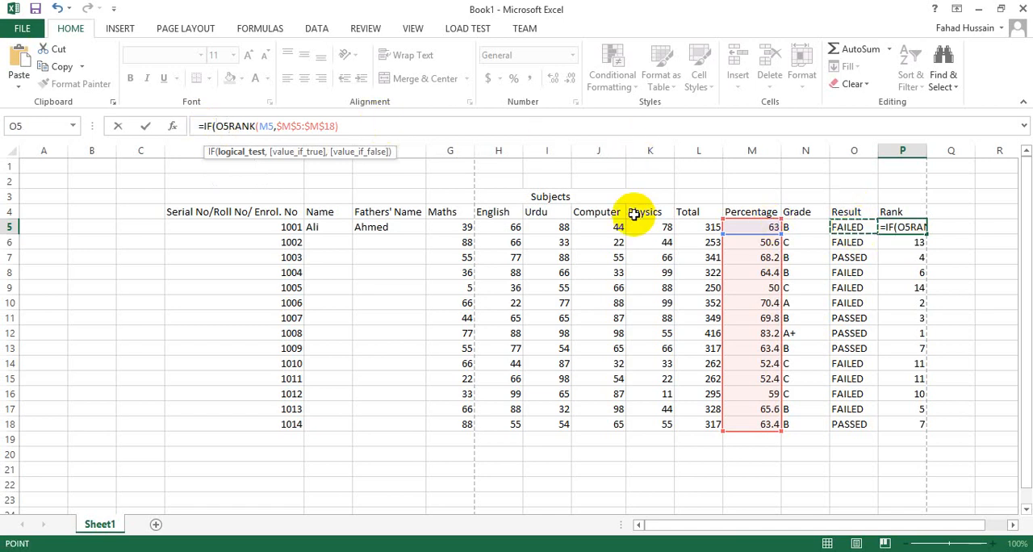
type("==\"\"")
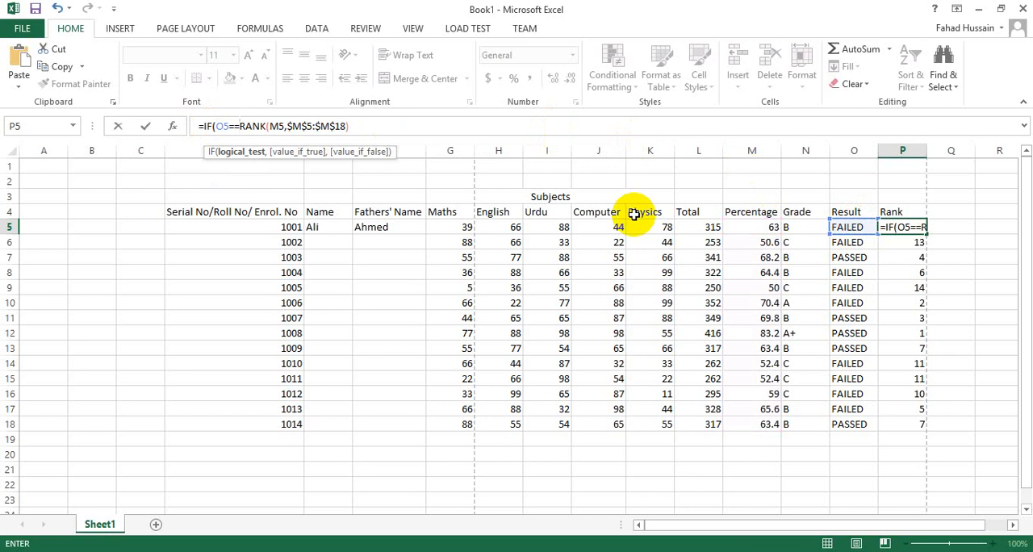
key("Return")
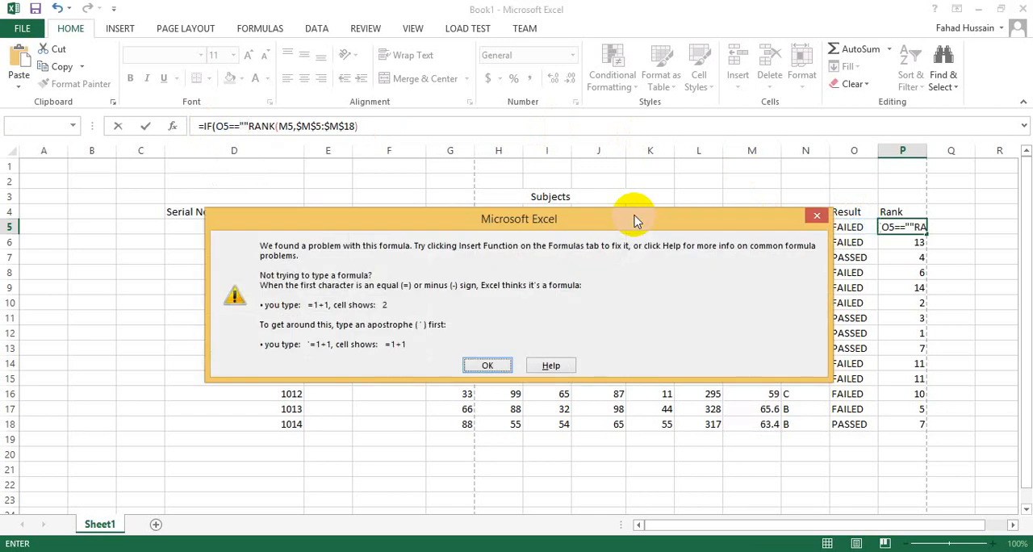
left_click(487, 363)
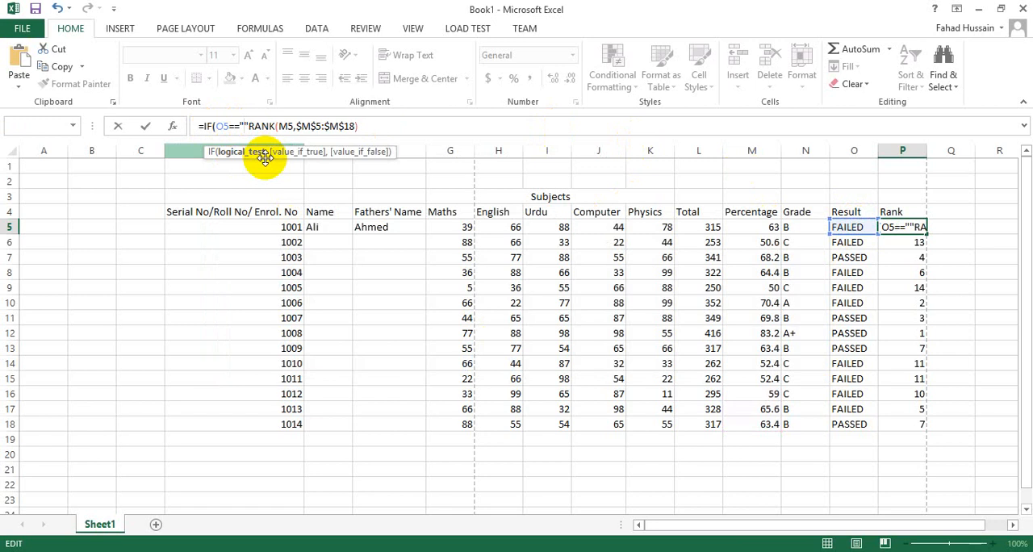
type("FAI")
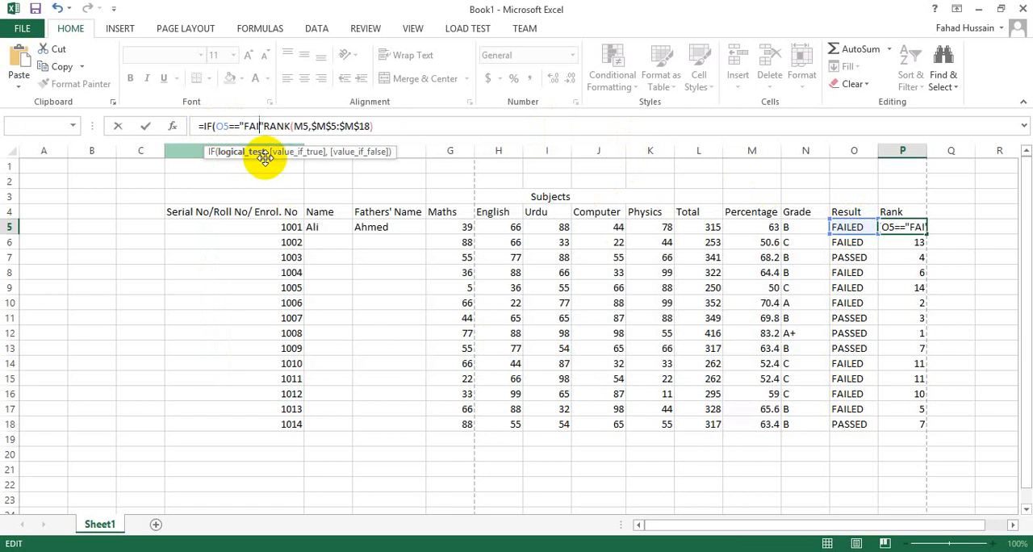
type("LED")
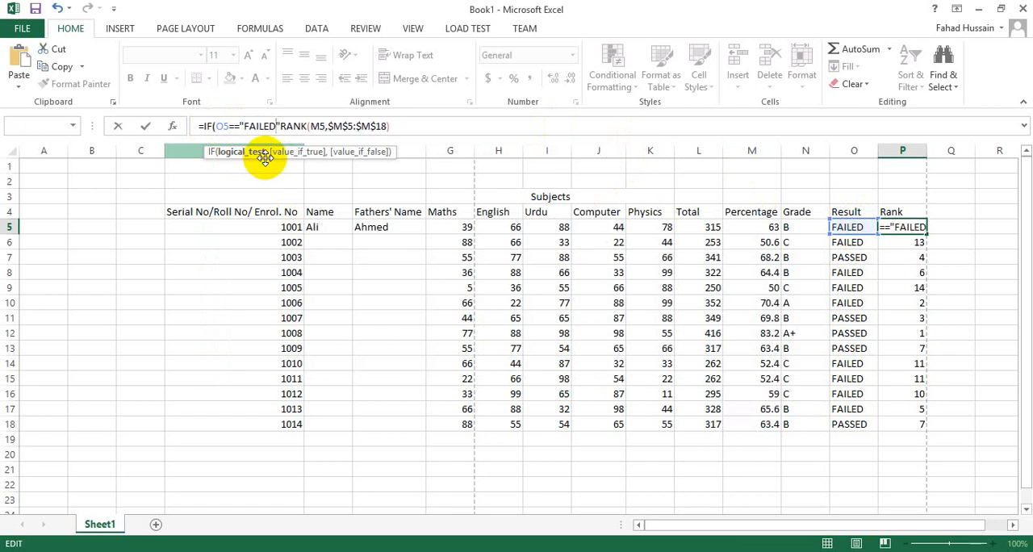
key("BackSpace")
key("BackSpace")
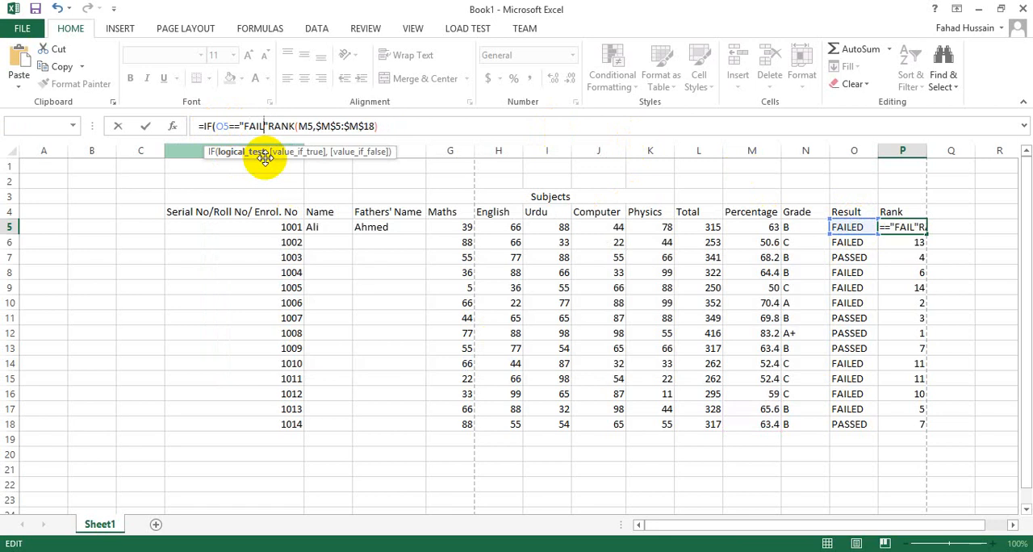
key("BackSpace")
key("BackSpace")
key("BackSpace")
key("BackSpace")
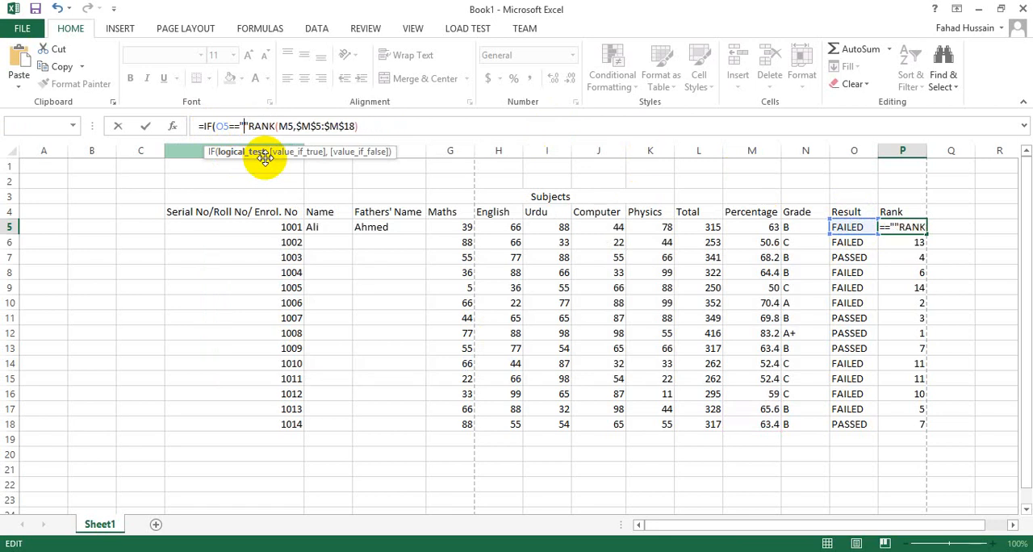
Step: Complete P5's IF test by comparing O5 with "PASSED" and make the existing RANK expression the value if true
type("PASSED")
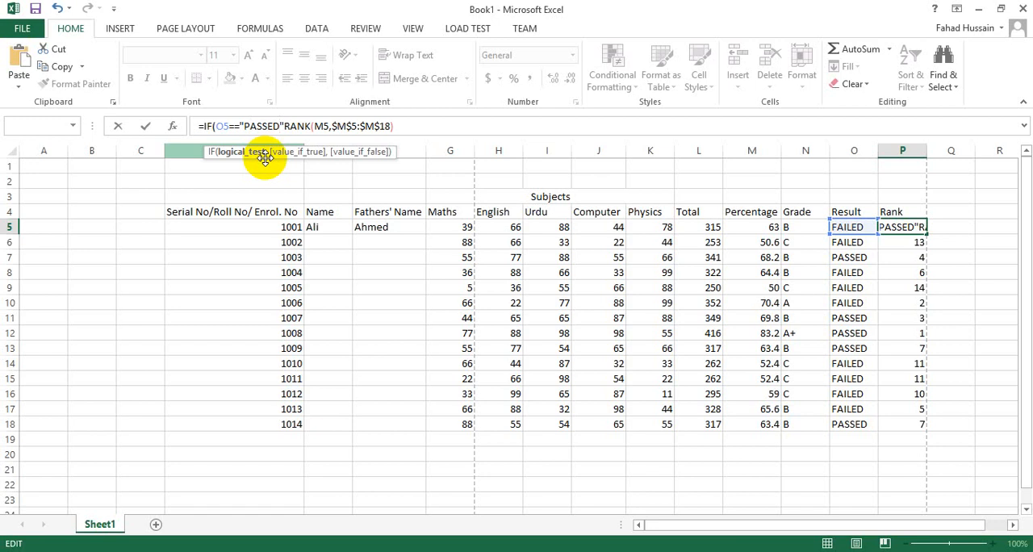
type(",")
key("Right")
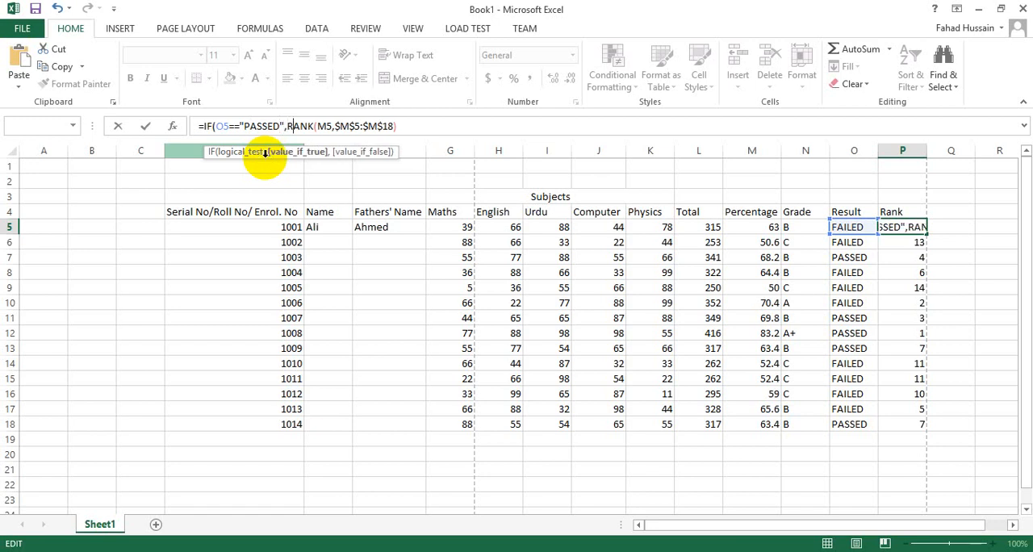
key("Right")
key("Right")
key("Right")
key("Right")
key("Right")
key("Right")
key("Right")
key("Right")
key("Right")
key("Right")
key("Right")
key("Right")
key("Right")
key("Right")
key("Right")
key("Right")
key("Right")
key("Right")
type(",")
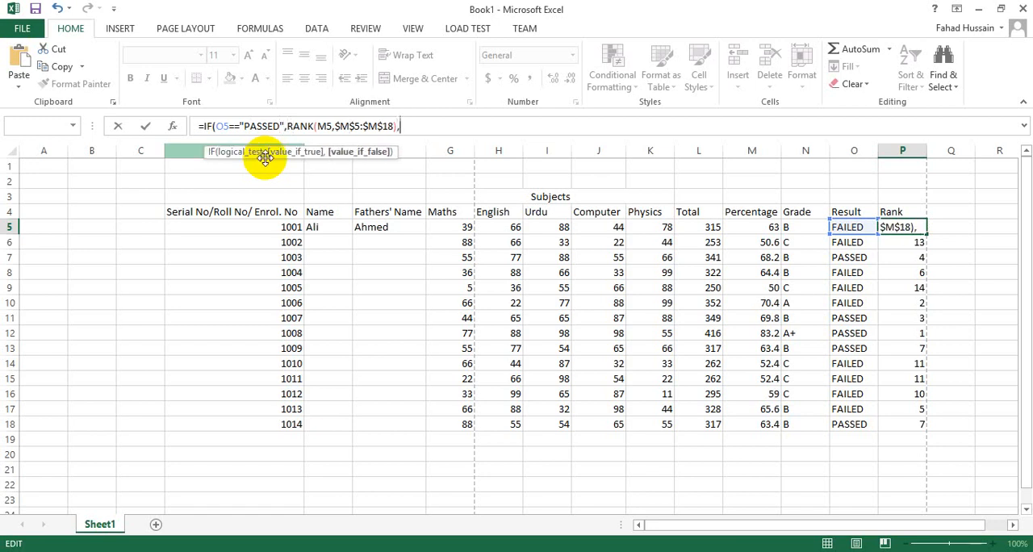
type("\"")
type("\"")
type(")")
Step: Add "YOU ARE NOT ELIGIBEL FOR GRADE" as the IF function's value if false and close its parenthesis
key("Left")
key("Left")
type("yOU")
key("BackSpace")
key("BackSpace")
key("BackSpace")
type("o")
key("BackSpace")
type("you")
key("BackSpace")
key("BackSpace")
key("BackSpace")
type("YOU")
type(" A")
key("BackSpace")
key("BackSpace")
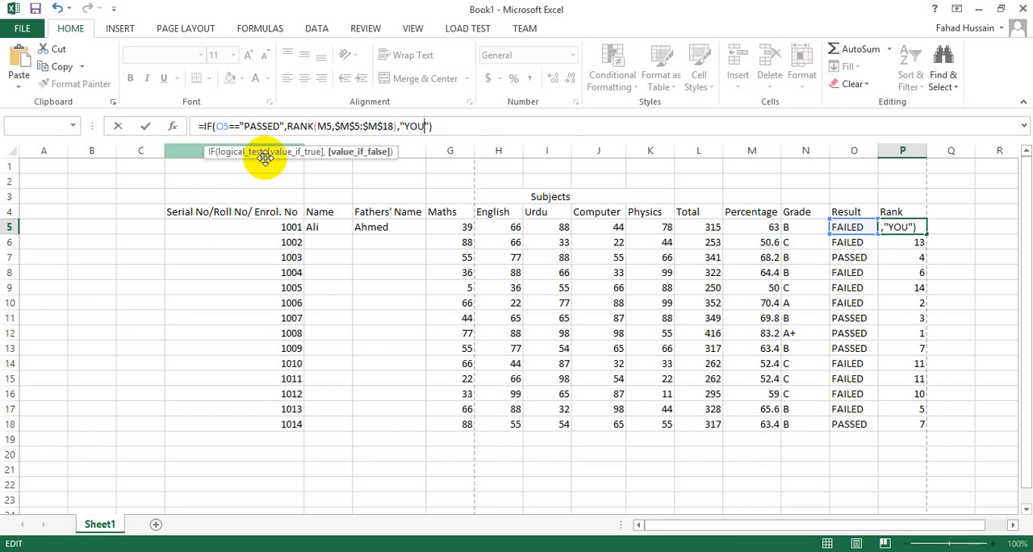
type("ARE NOT ELIG")
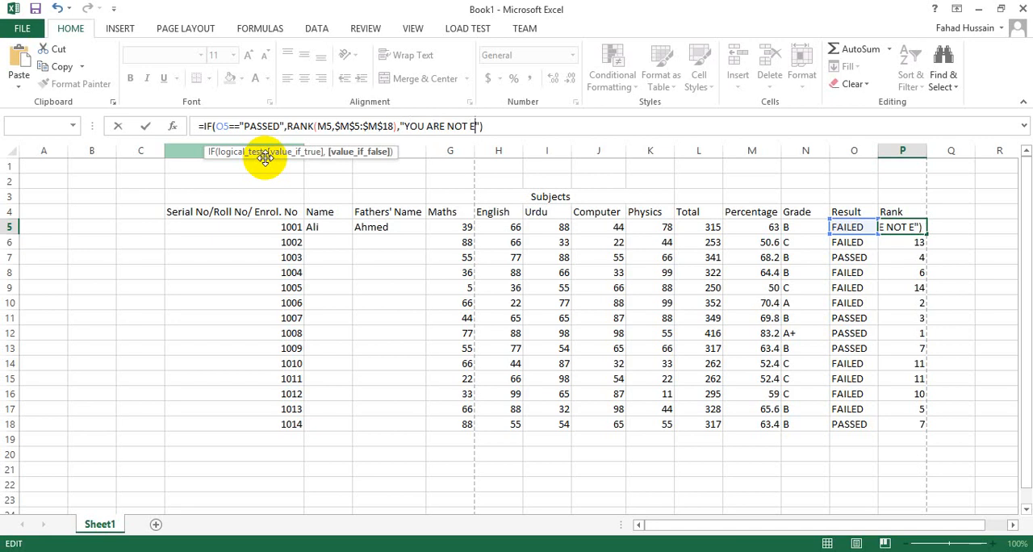
key("BackSpace")
key("BackSpace")
key("BackSpace")
type("LIGIBEL ")
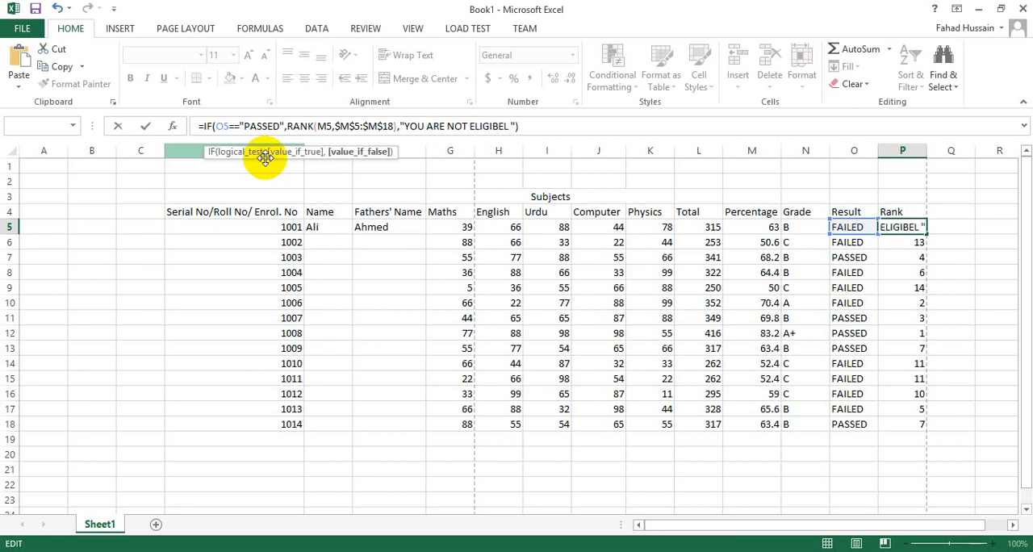
type("FOR GRADE")
Step: Correct the message's spelling to ELIGIBLE and enter the P5 formula, accepting the suggested correction to O5="PASSED"
key("Left")
key("Left")
key("Left")
key("Left")
key("Left")
key("Left")
key("Left")
key("Left")
key("Left")
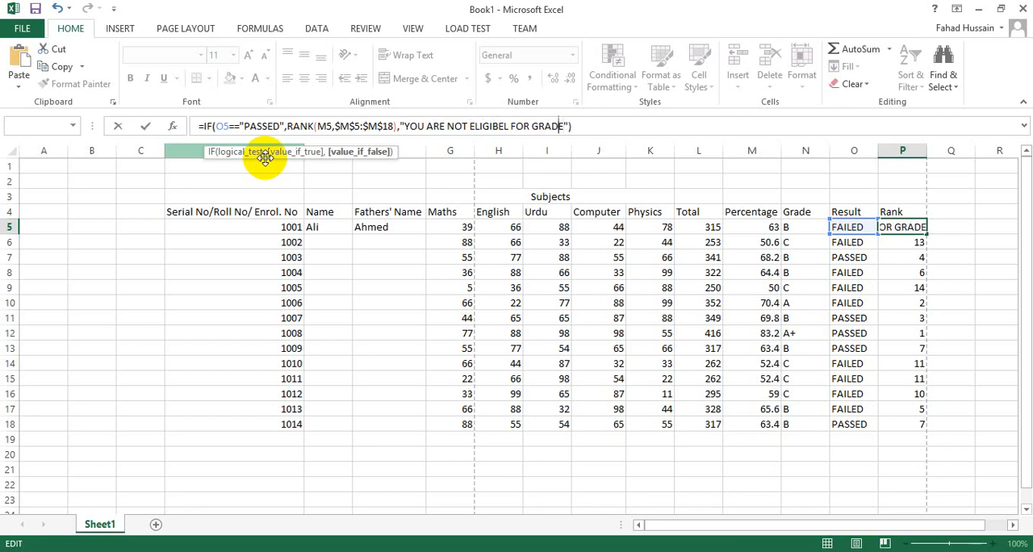
key("Left")
key("Left")
key("BackSpace")
key("Right")
type("E")
key("Right")
key("Right")
key("Right")
key("Right")
key("Right")
key("Right")
key("Right")
key("Right")
key("Right")
key("Right")
key("Right")
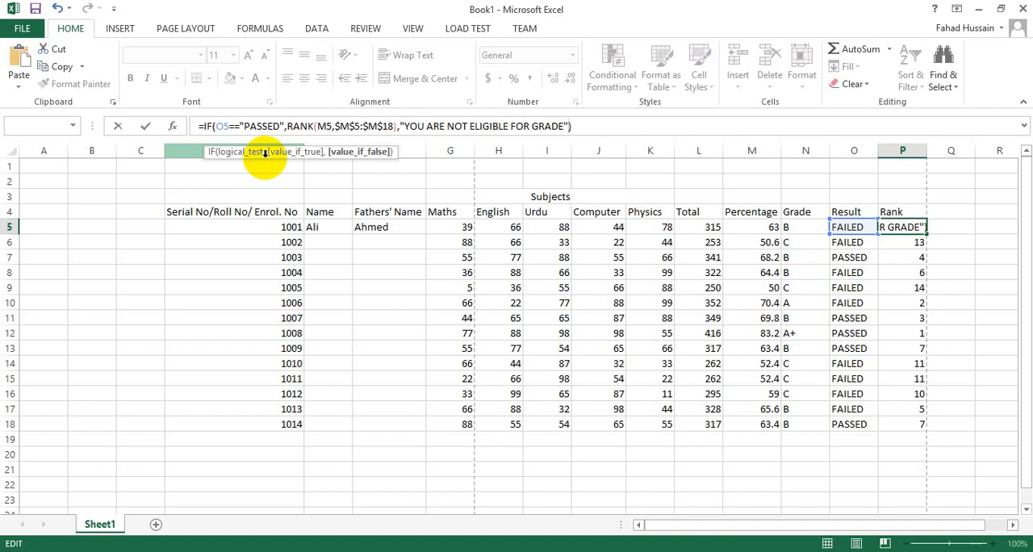
key("Right")
key("Return")
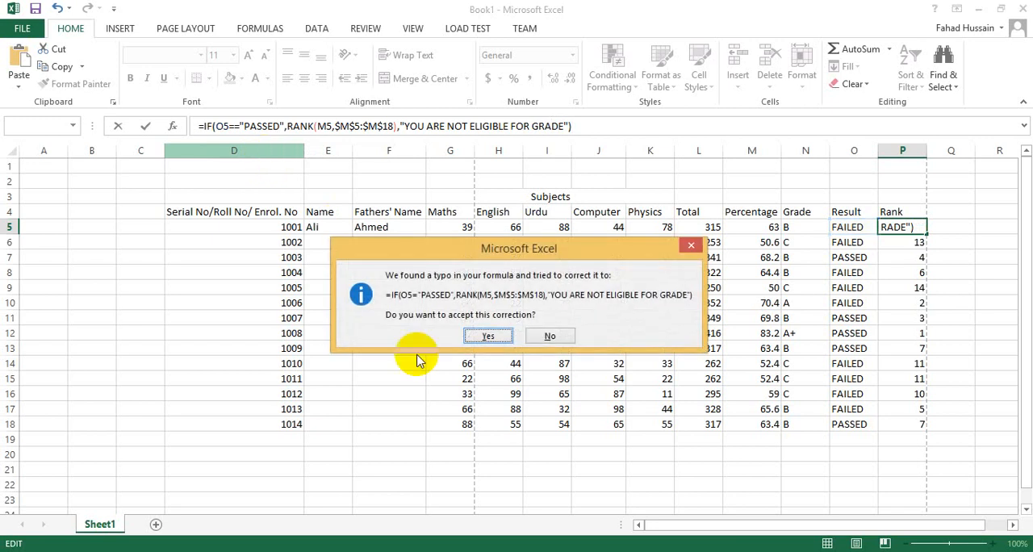
left_click(488, 336)
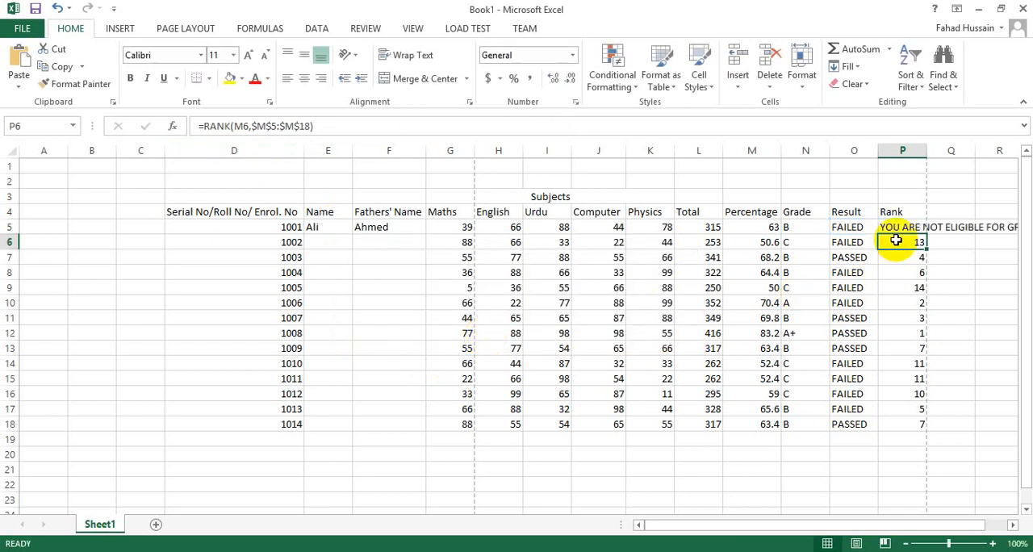
Step: Auto-fit the width of the Rank column and fill the P5 formula down to P18
double_click(926, 150)
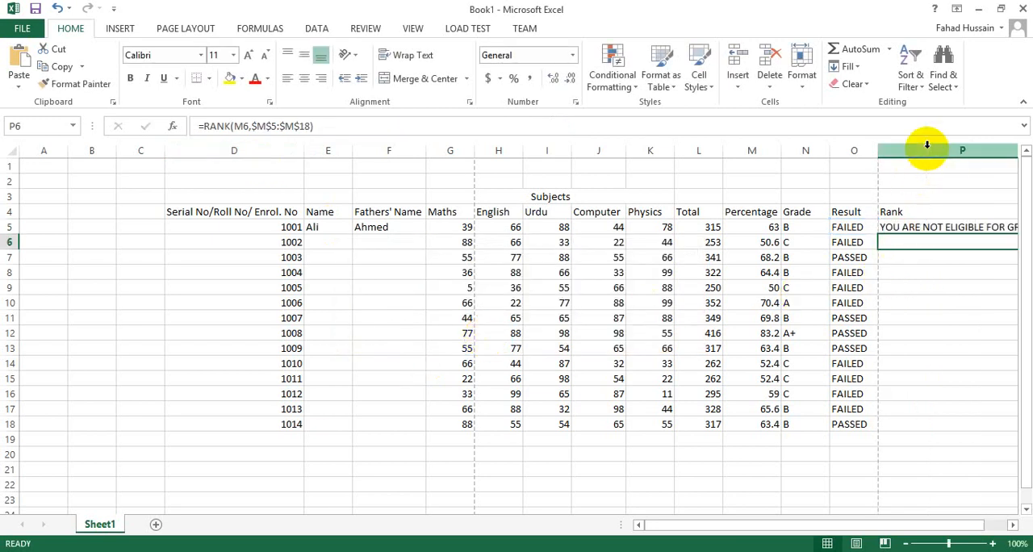
left_click(929, 226)
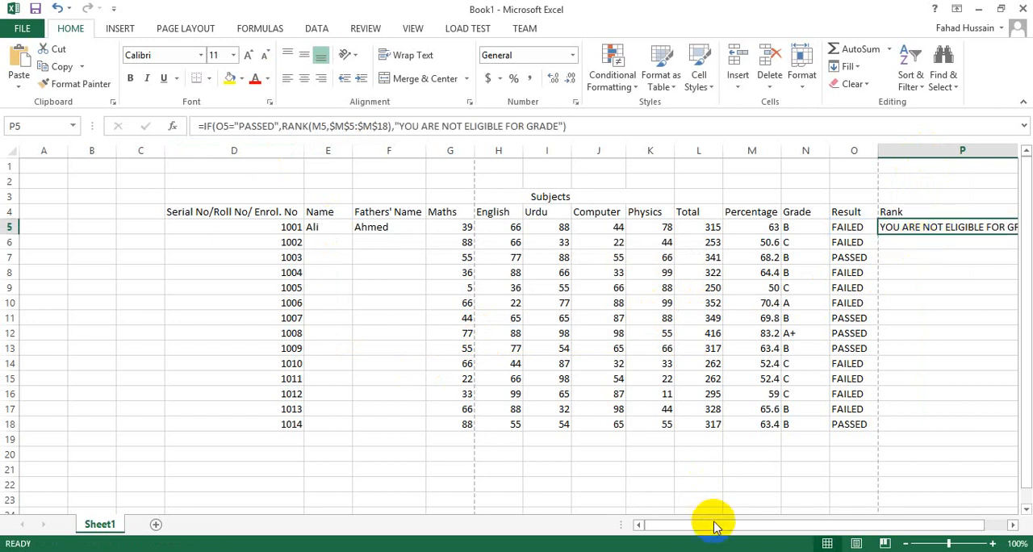
left_click_drag(725, 526, 761, 523)
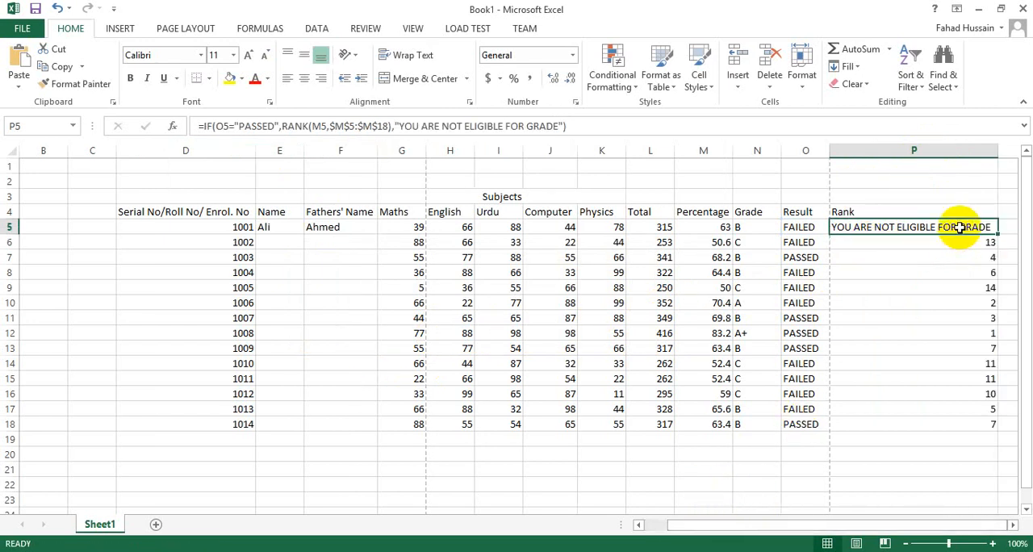
left_click_drag(996, 234, 997, 432)
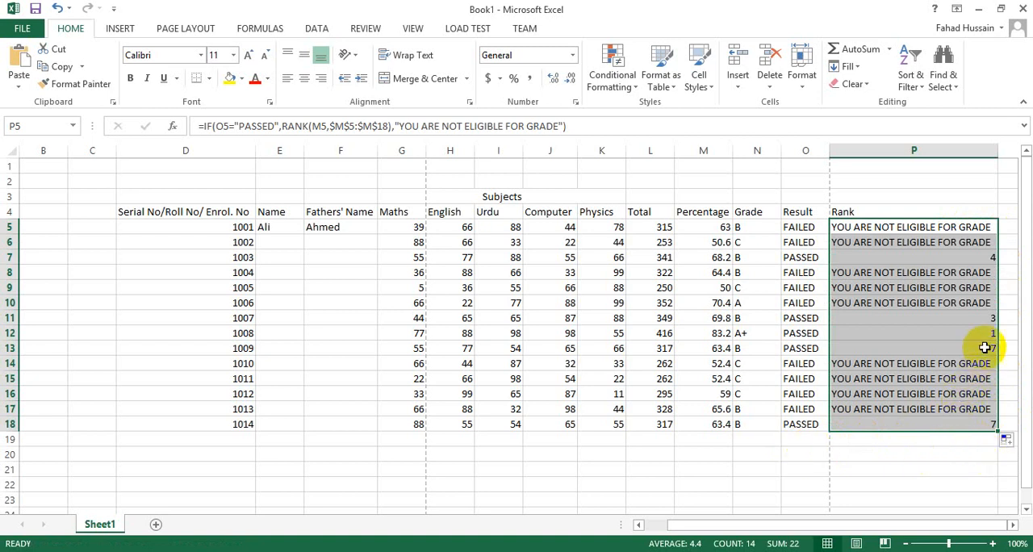
Step: Compare the Result and Rank entries of failed and passed students, and examine the grade in row 12
left_click_drag(808, 272, 872, 305)
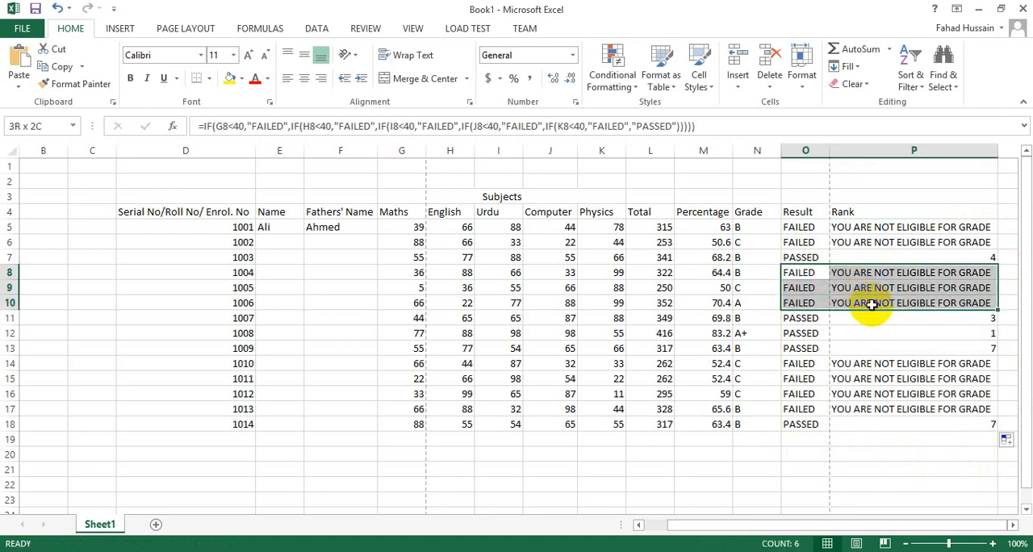
left_click_drag(871, 305, 872, 305)
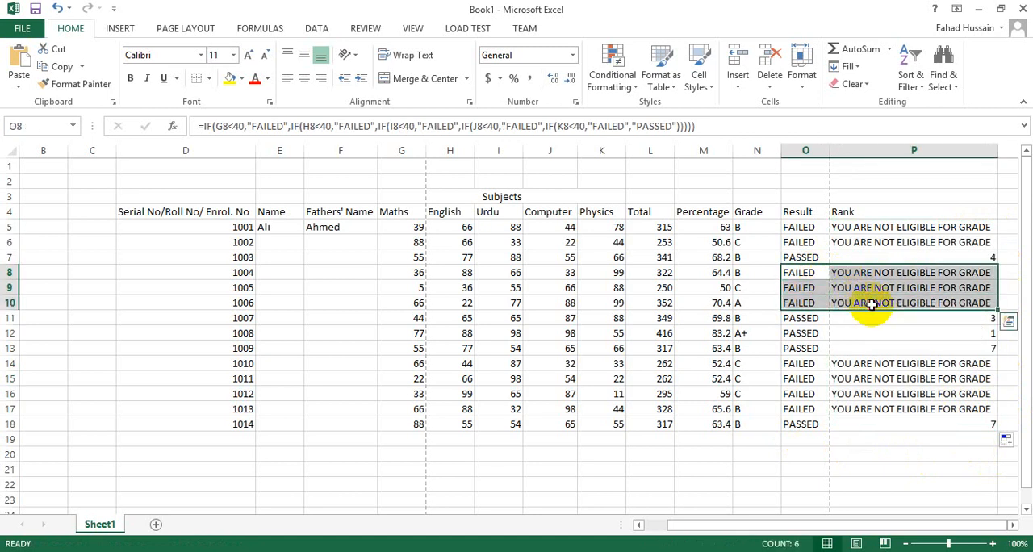
left_click(806, 259)
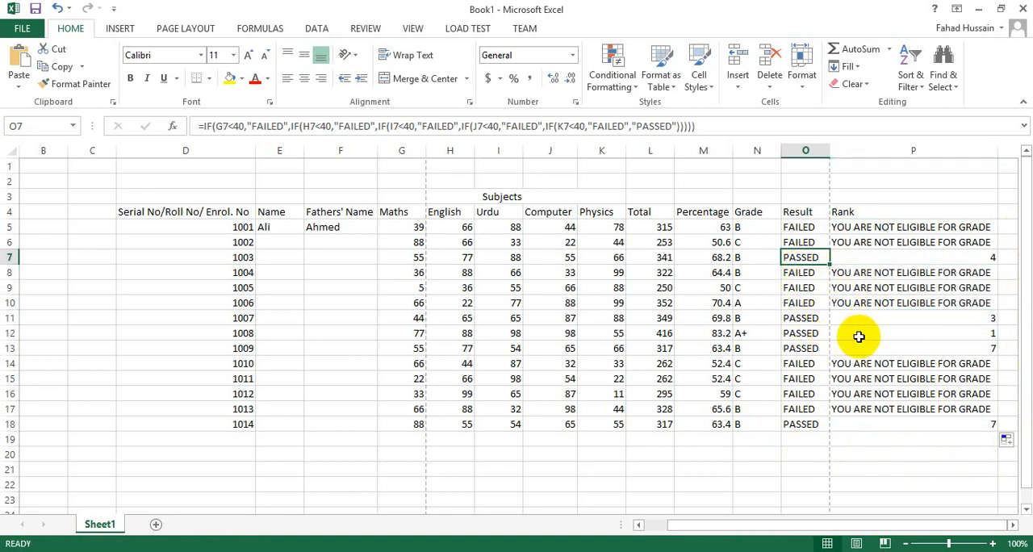
left_click(825, 332)
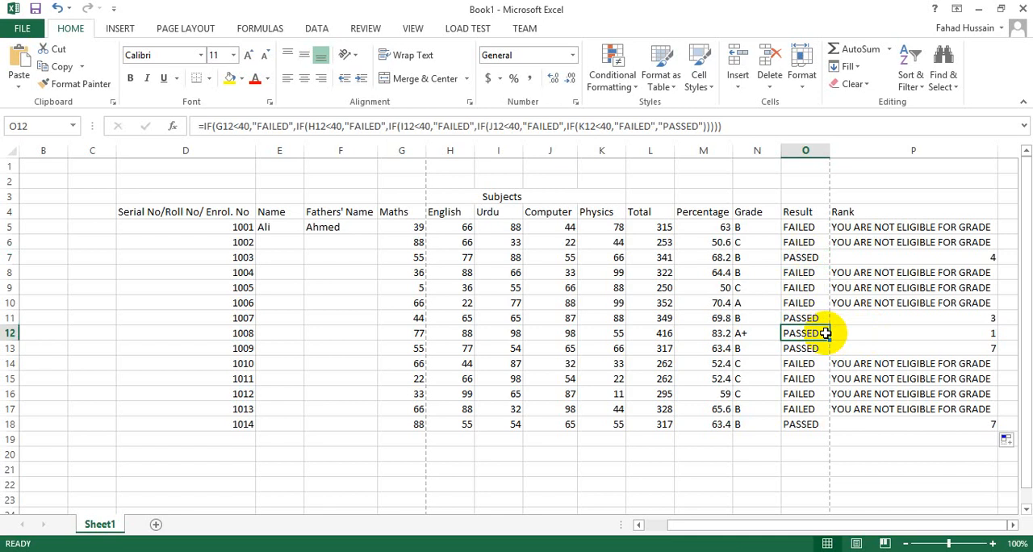
key("Left")
key("Left")
key("Right")
key("Right")
key("Right")
key("Right")
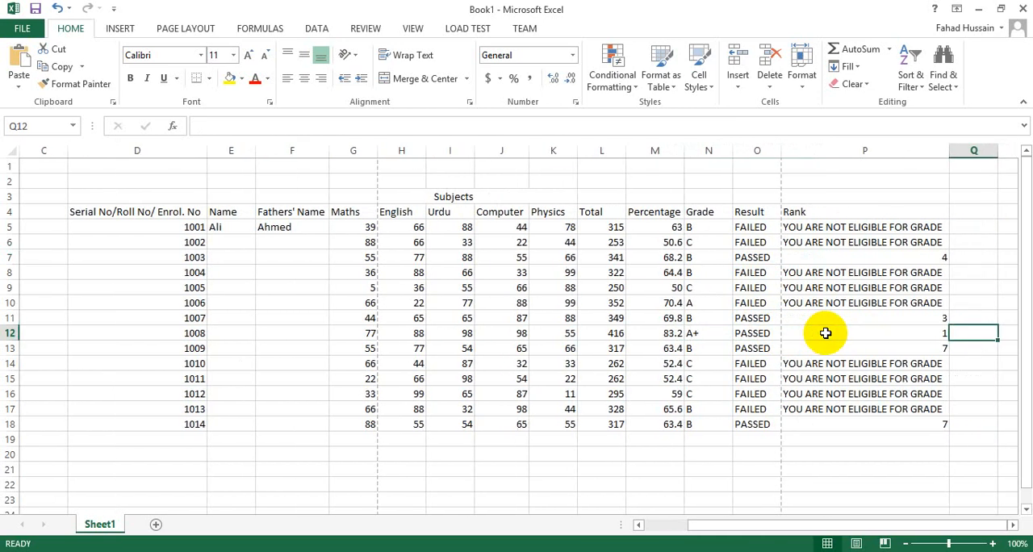
key("Left")
key("Left")
key("Right")
key("Right")
key("Left")
key("Up")
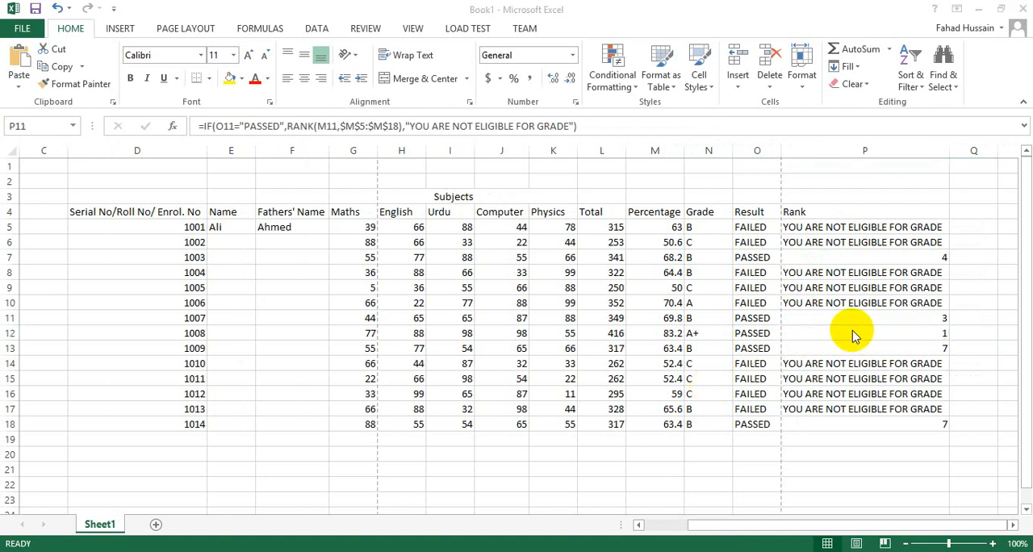
left_click(694, 330)
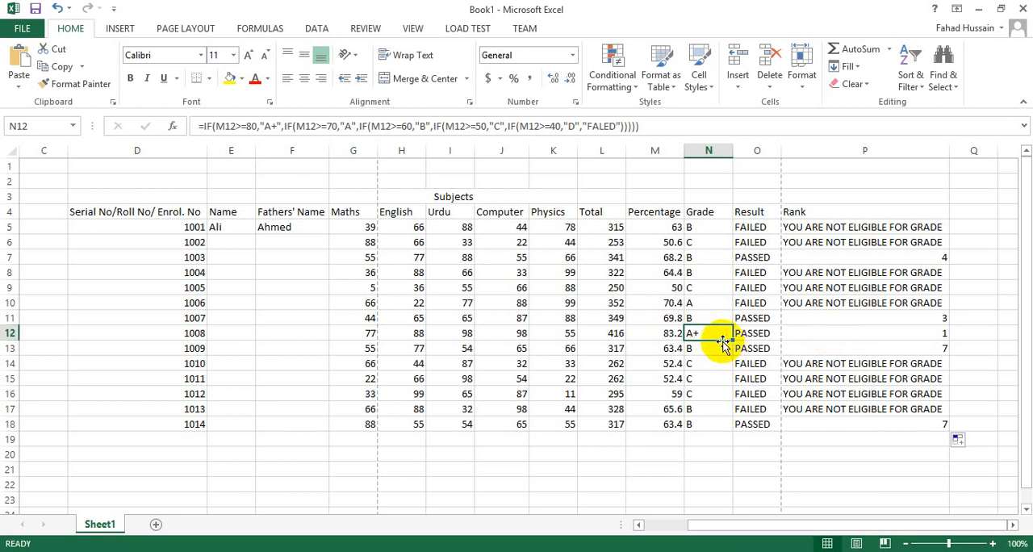
Step: Compare the grade, result and rank in row 12 with the Result and Rank entries of the failed students
left_click_drag(711, 331, 932, 332)
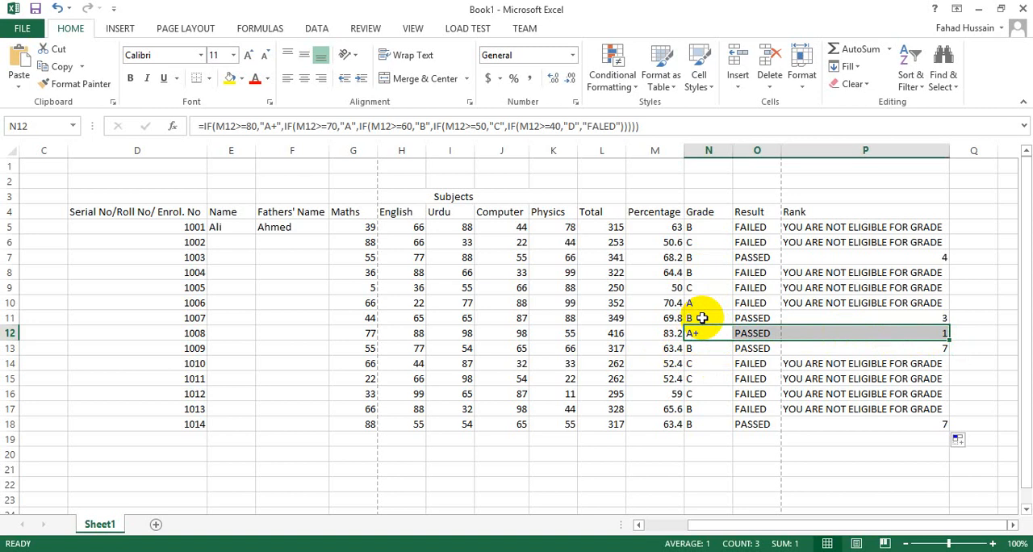
left_click_drag(865, 226, 866, 242)
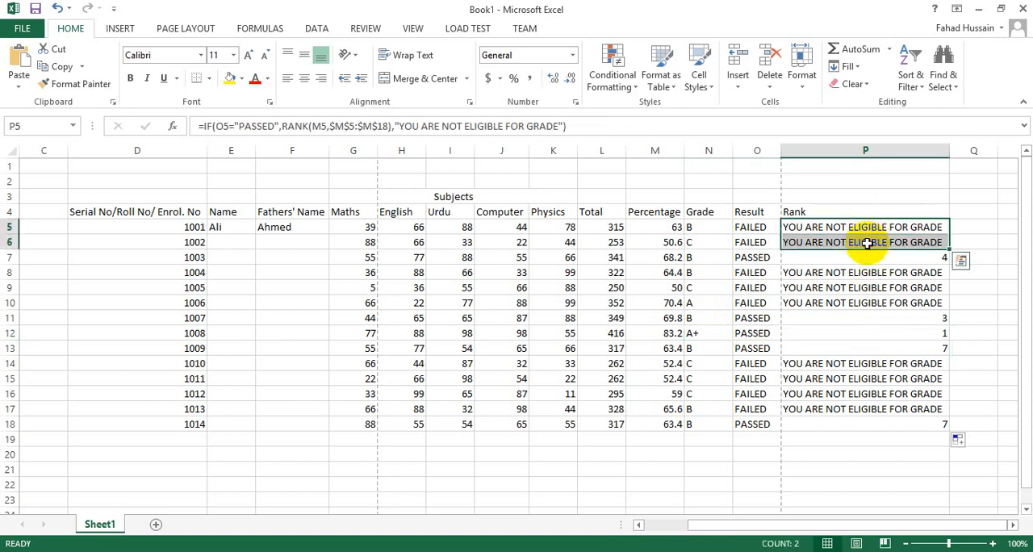
left_click(933, 332)
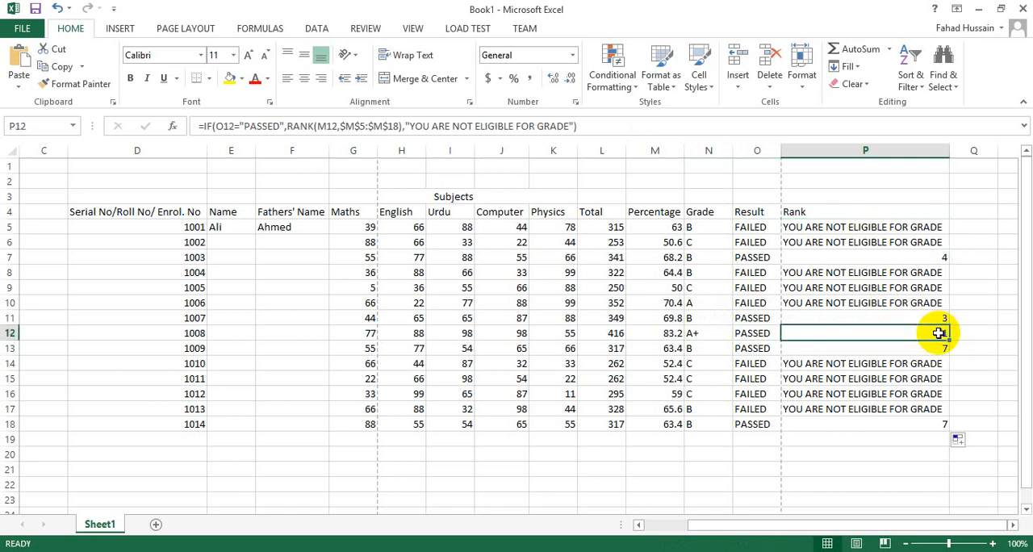
left_click_drag(742, 272, 809, 302)
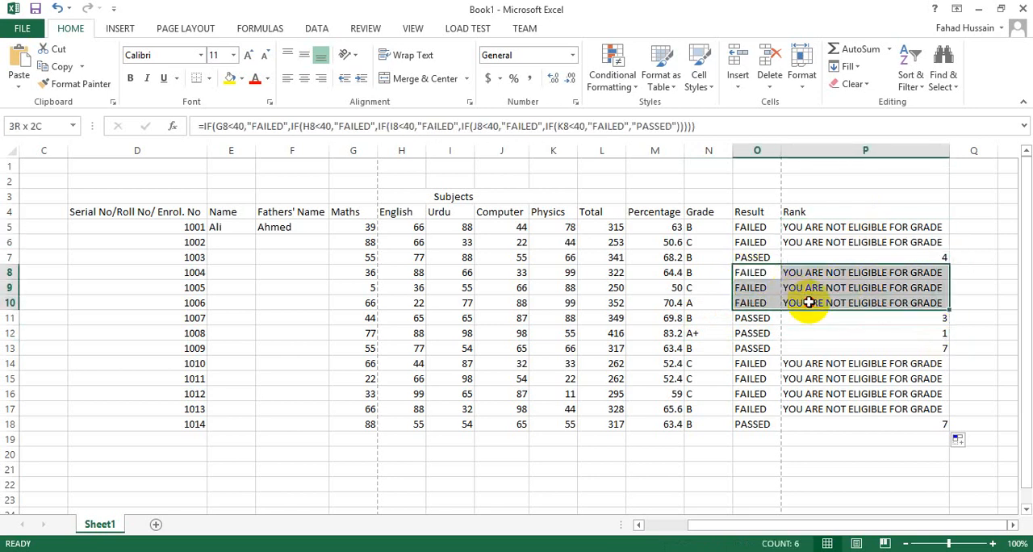
left_click_drag(809, 302, 808, 302)
left_click(837, 363)
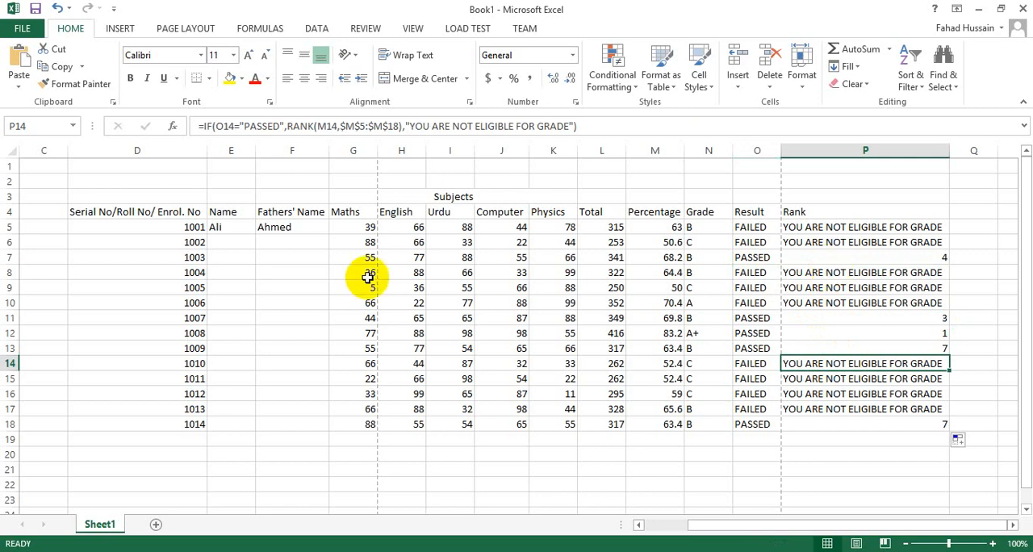
Step: Add filters to the marksheet's header row, D4 through P4
left_click_drag(81, 211, 842, 208)
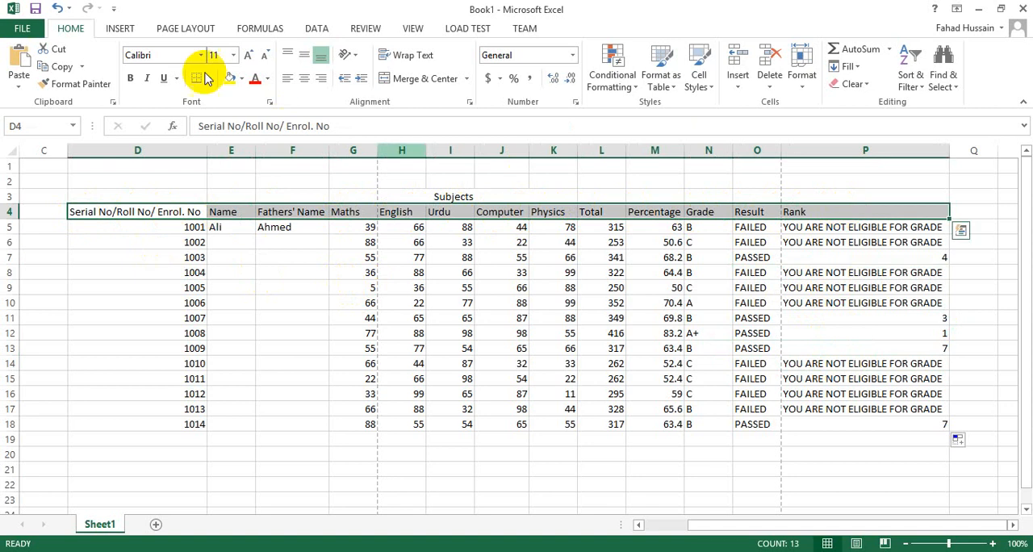
left_click(922, 95)
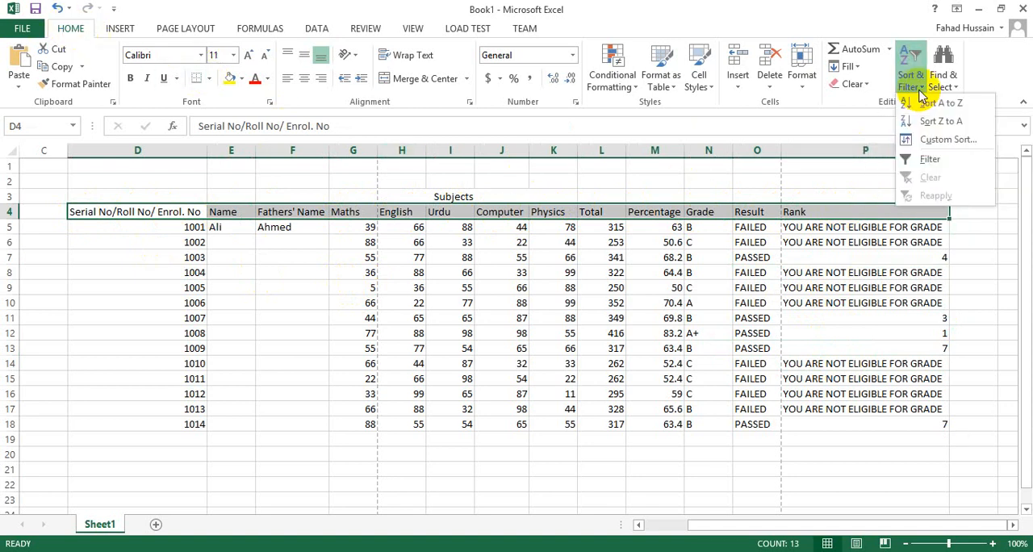
left_click(926, 162)
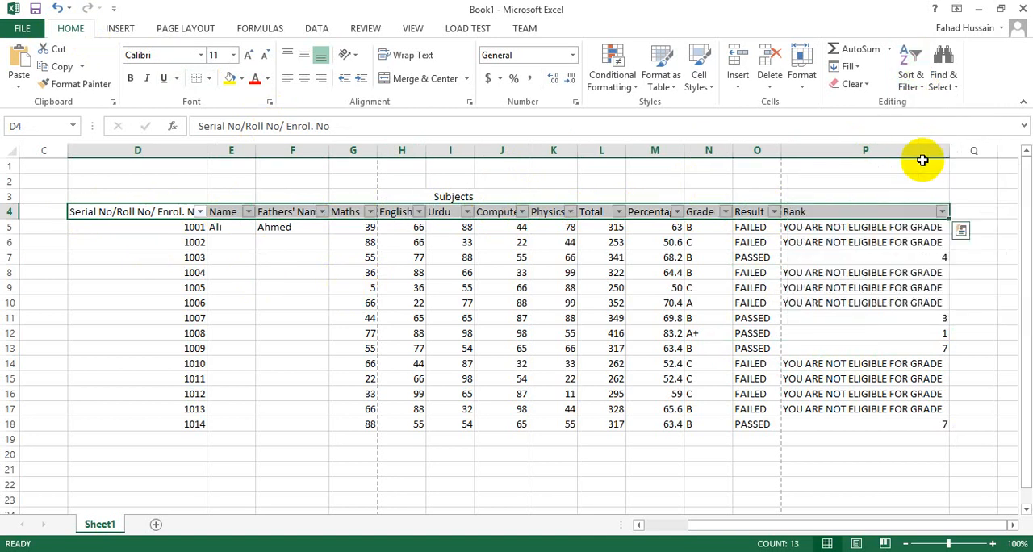
left_click(643, 288)
left_click(511, 211)
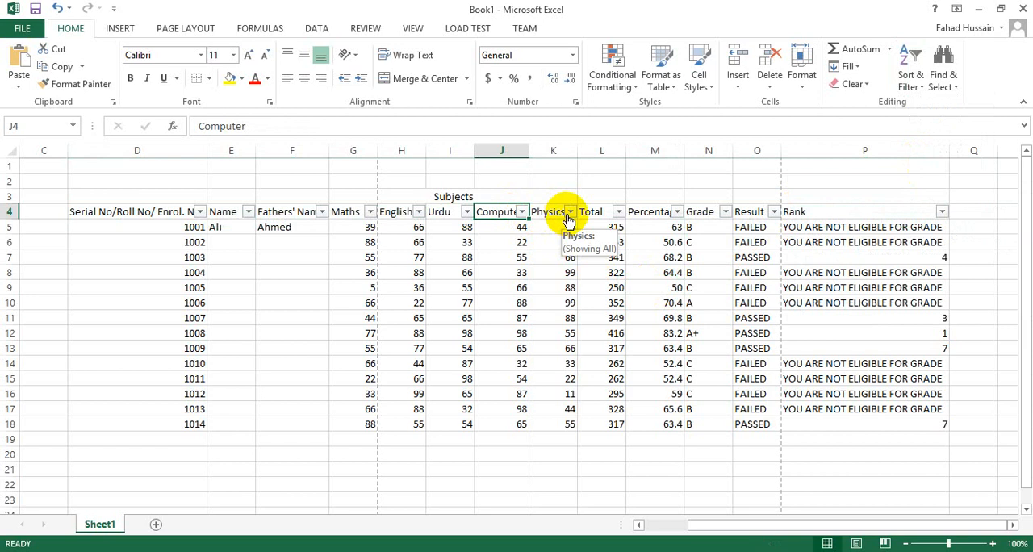
Step: Examine the Name column's filter options and close them without changing anything
left_click(223, 229)
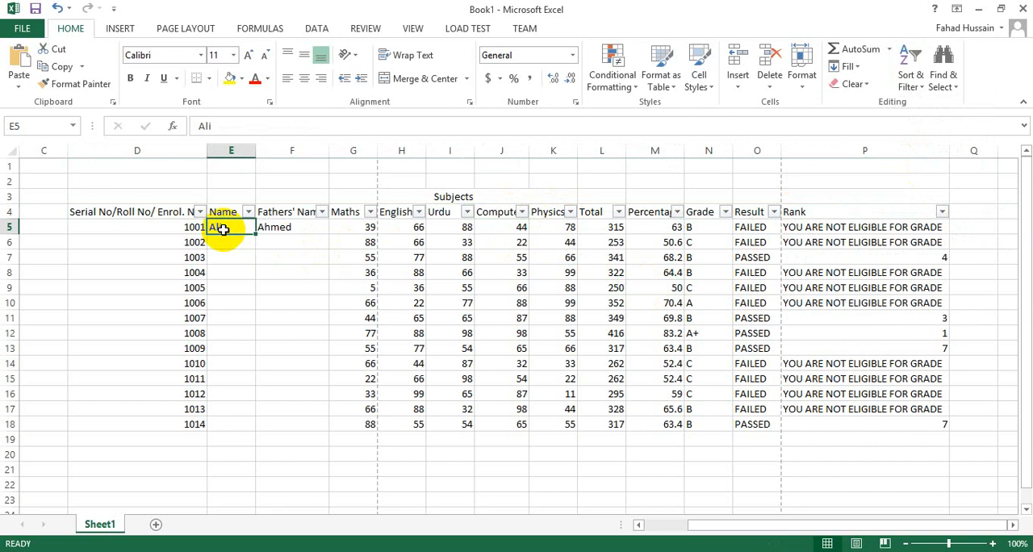
left_click(247, 211)
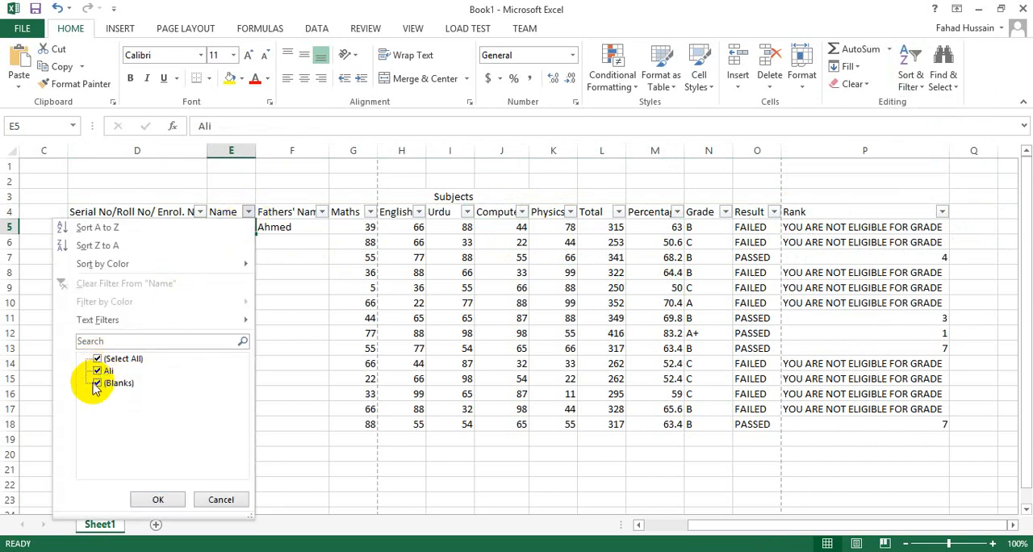
left_click(819, 210)
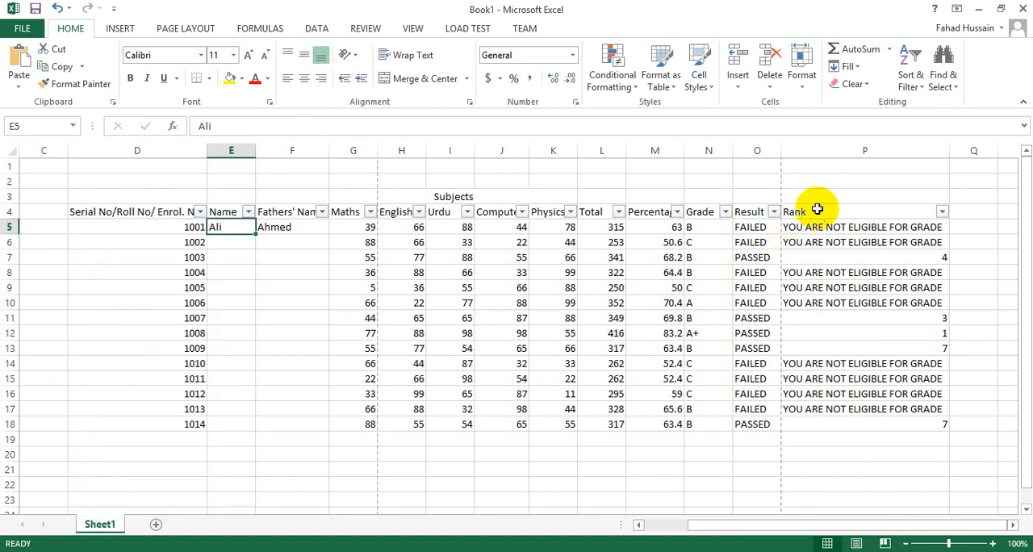
Step: Filter the Rank column to exclude the "YOU ARE NOT ELIGIBLE FOR GRADE" rows
left_click(839, 211)
left_click(941, 212)
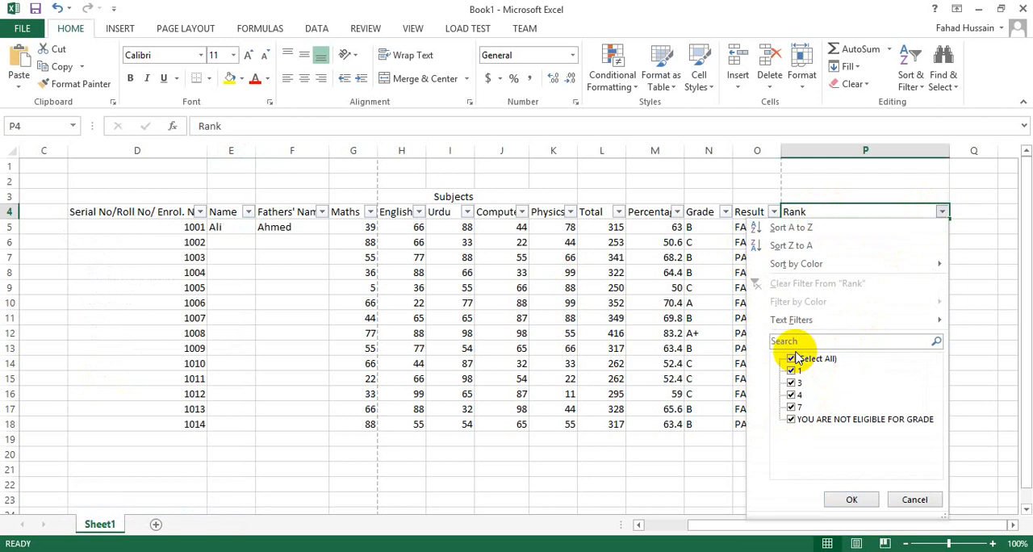
left_click(794, 421)
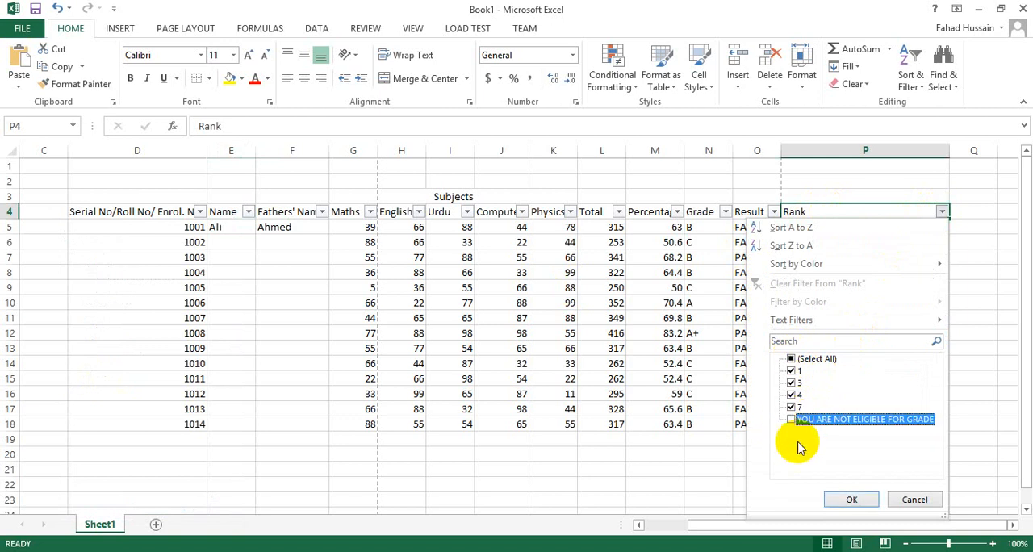
left_click(852, 500)
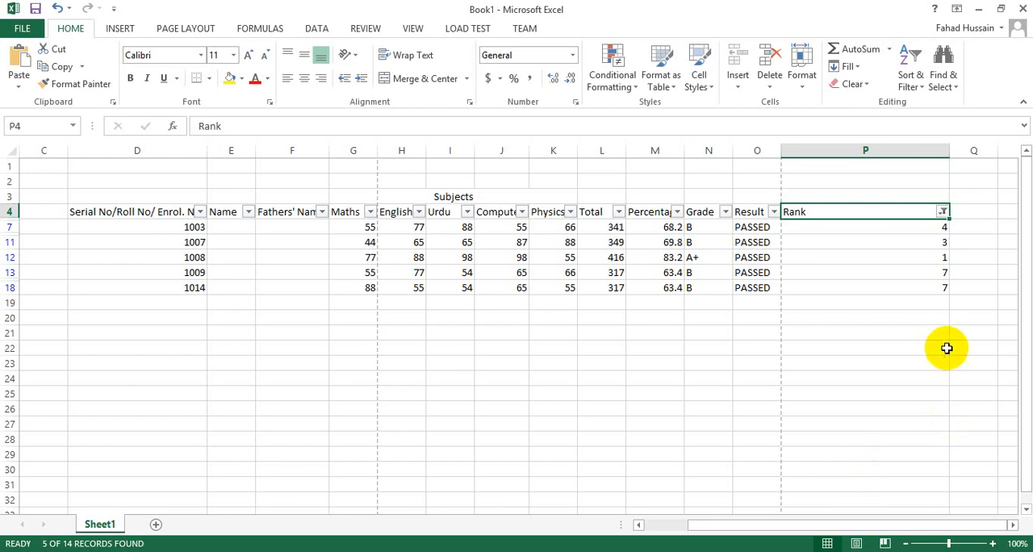
Step: Examine the row 12 grade and the Rank entries of the filtered students
left_click(701, 260)
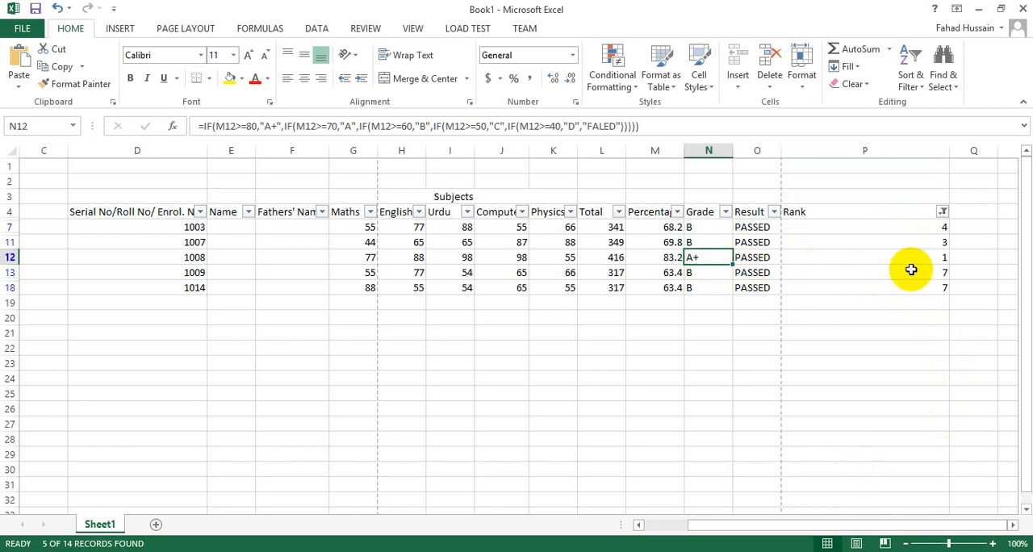
left_click_drag(892, 226, 899, 295)
left_click(969, 393)
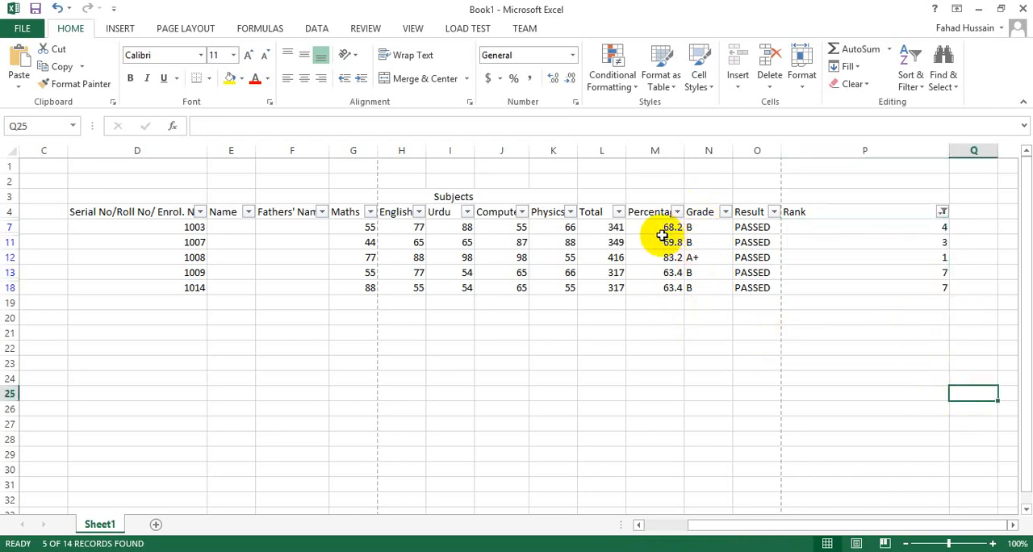
Step: Create a Top 10 Items conditional formatting rule for the filtered percentages, M7 to M18, and set the number of top items to 4
left_click_drag(667, 229, 664, 287)
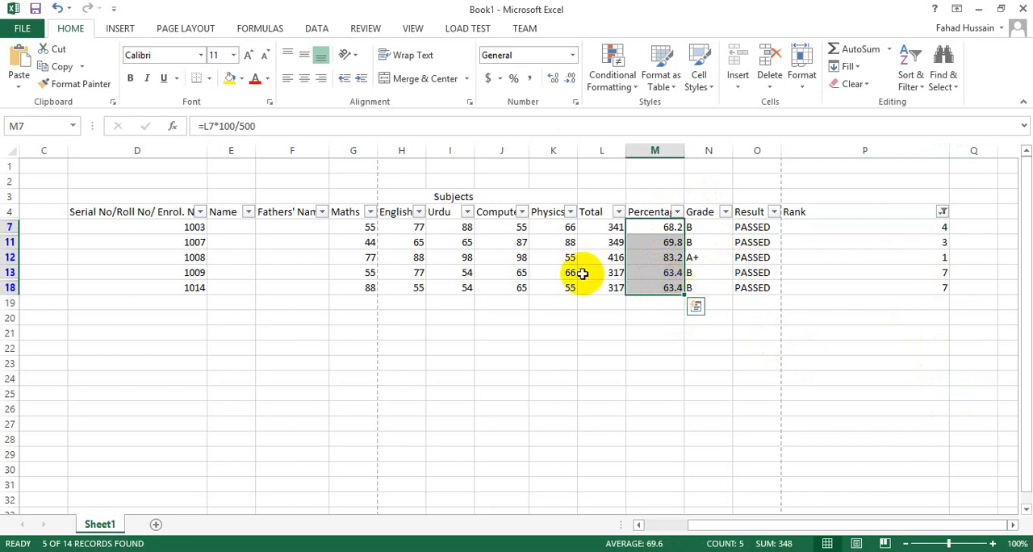
left_click(621, 90)
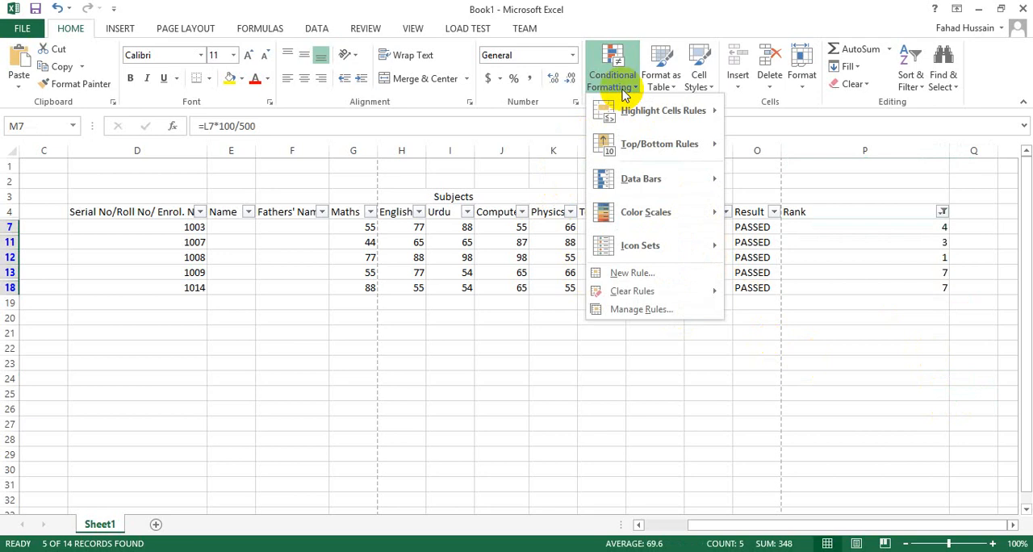
mouse_move(628, 121)
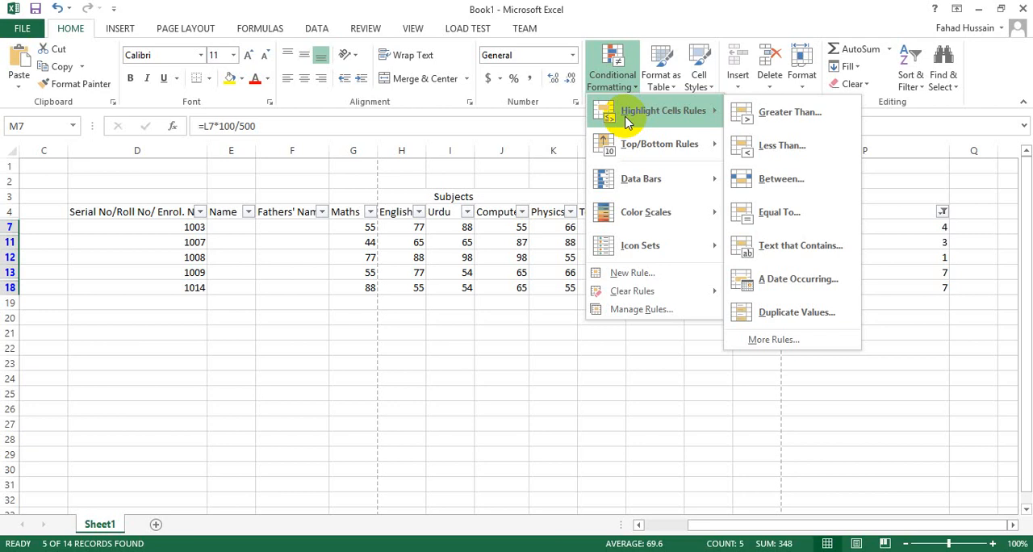
mouse_move(639, 153)
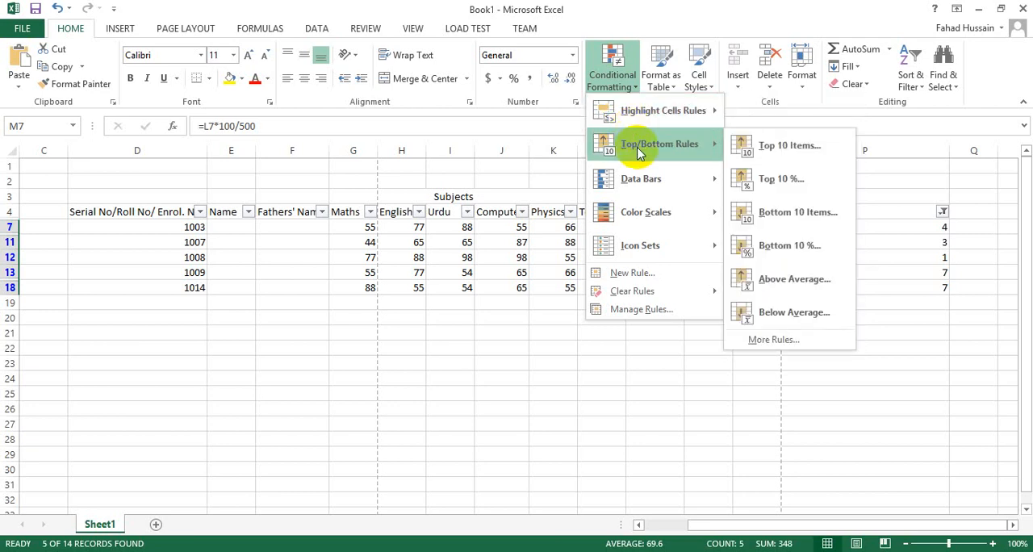
left_click(783, 158)
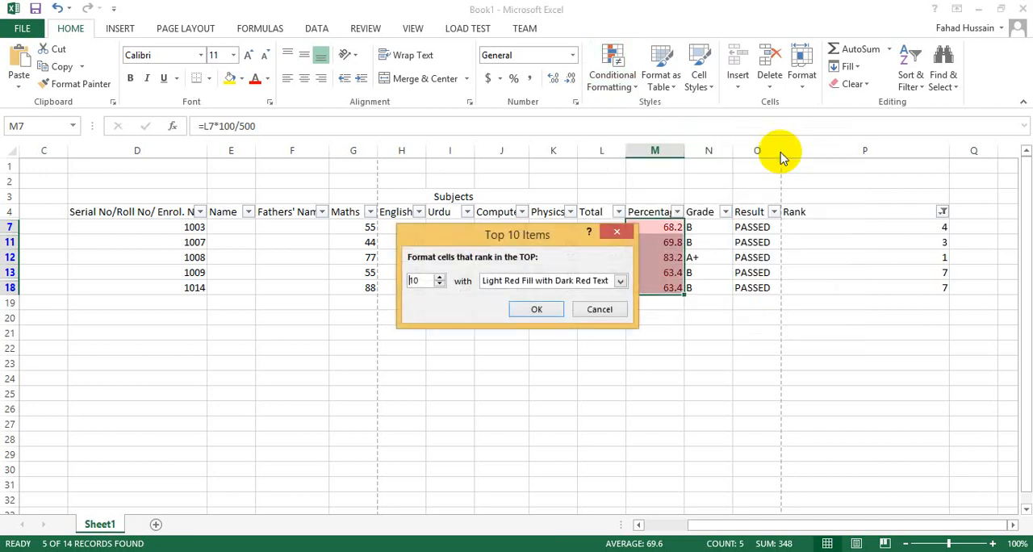
left_click(439, 277)
left_click(439, 277)
left_click(440, 285)
left_click(440, 285)
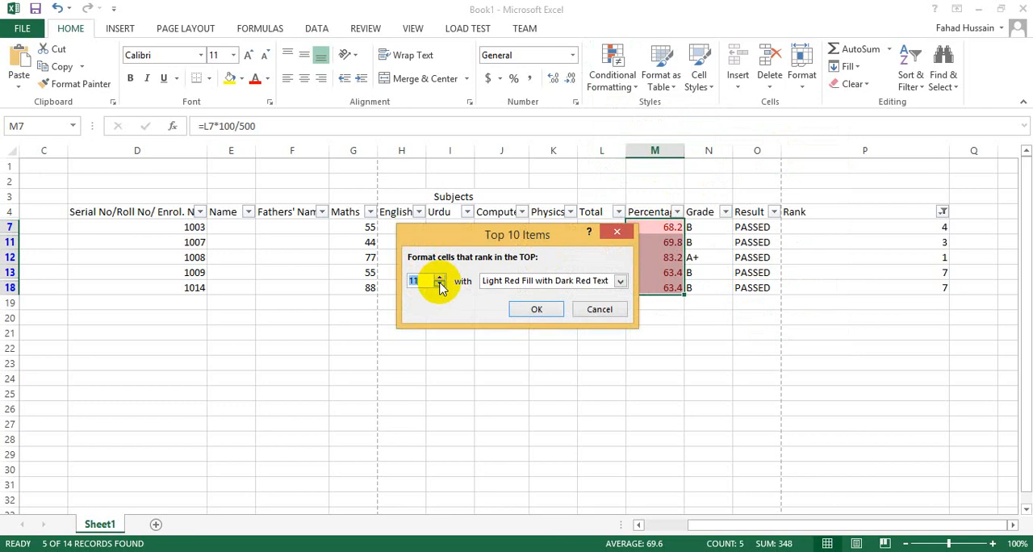
left_click(440, 285)
left_click(440, 285)
left_click(440, 285)
left_click(440, 285)
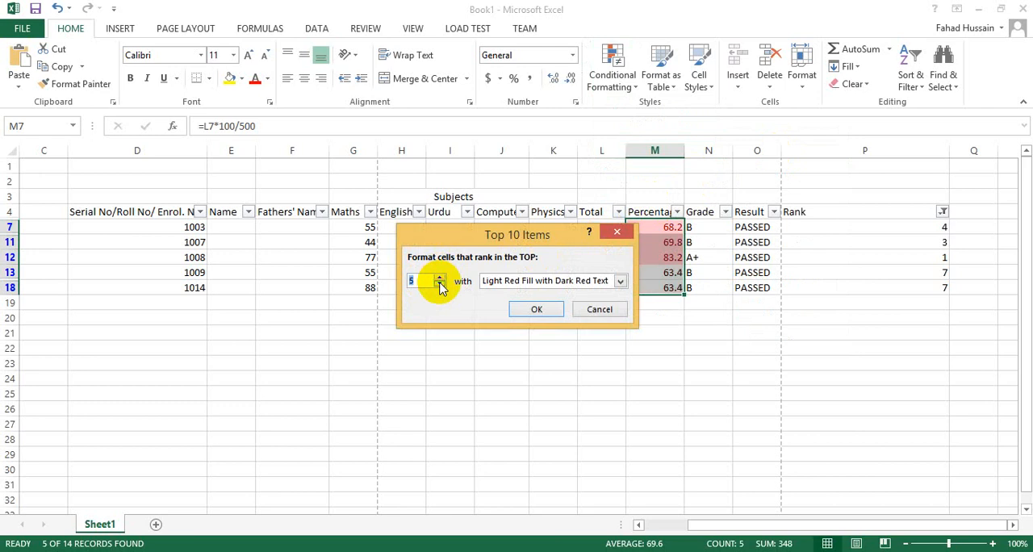
left_click(440, 285)
left_click_drag(449, 239, 364, 262)
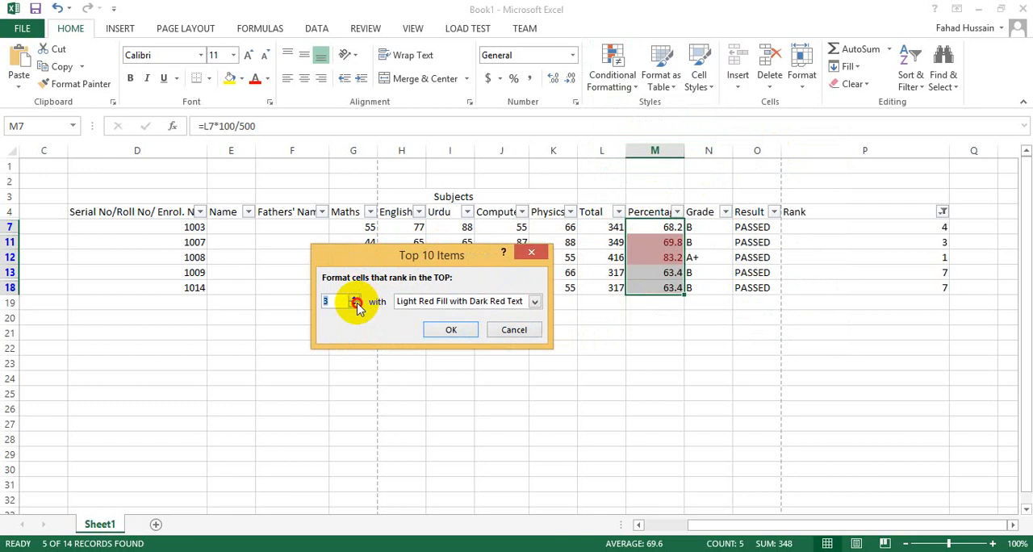
left_click(354, 304)
left_click(355, 297)
left_click(355, 297)
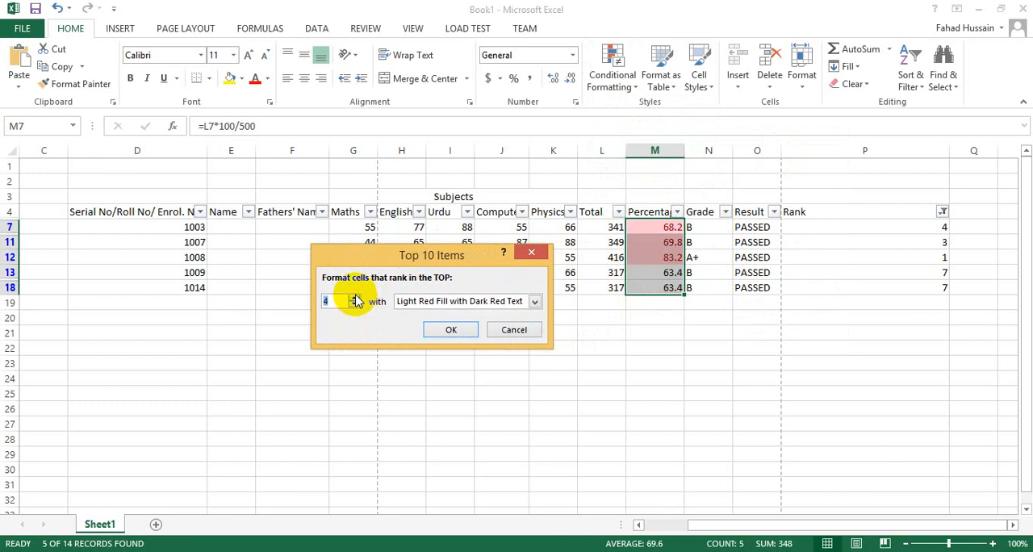
Step: Choose Red Text as the top-items rule's format and apply the rule
left_click(535, 301)
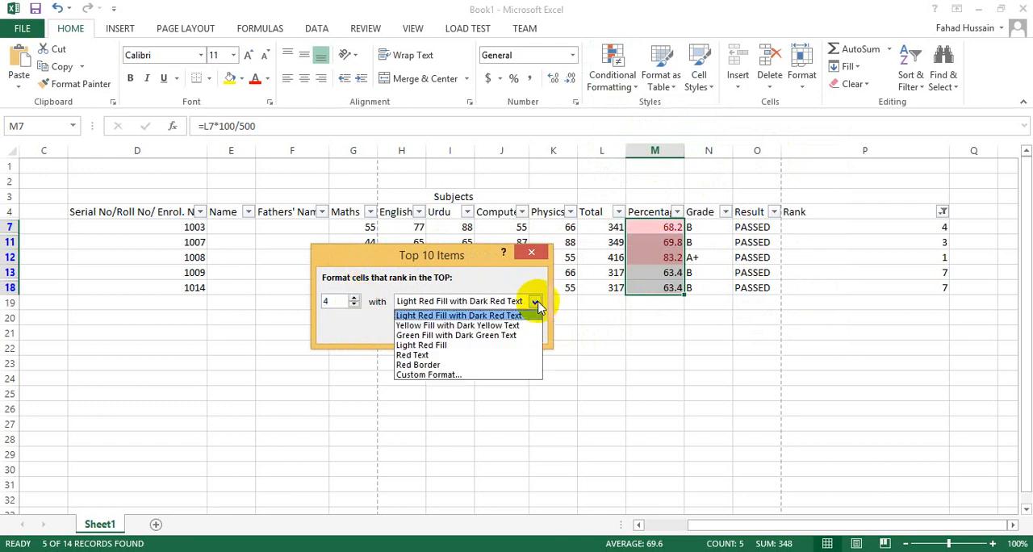
left_click(449, 356)
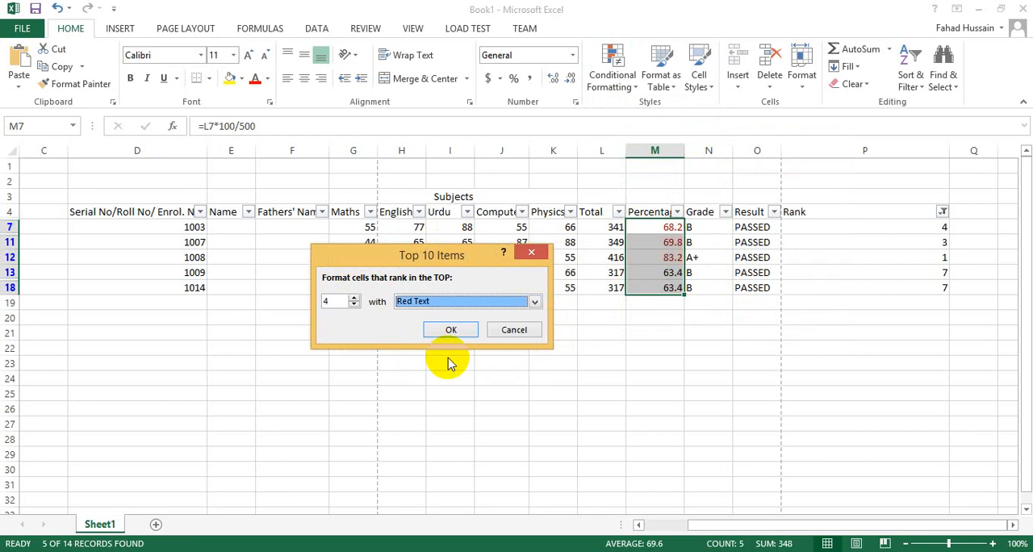
left_click(448, 330)
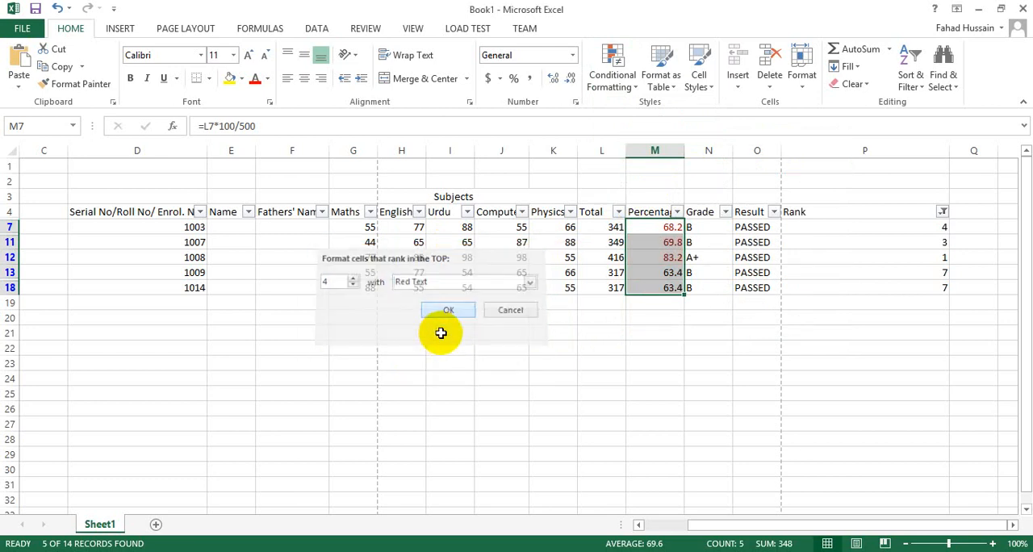
Step: Check the top-items formatting on the percentages in rows 7 to 12
left_click(656, 321)
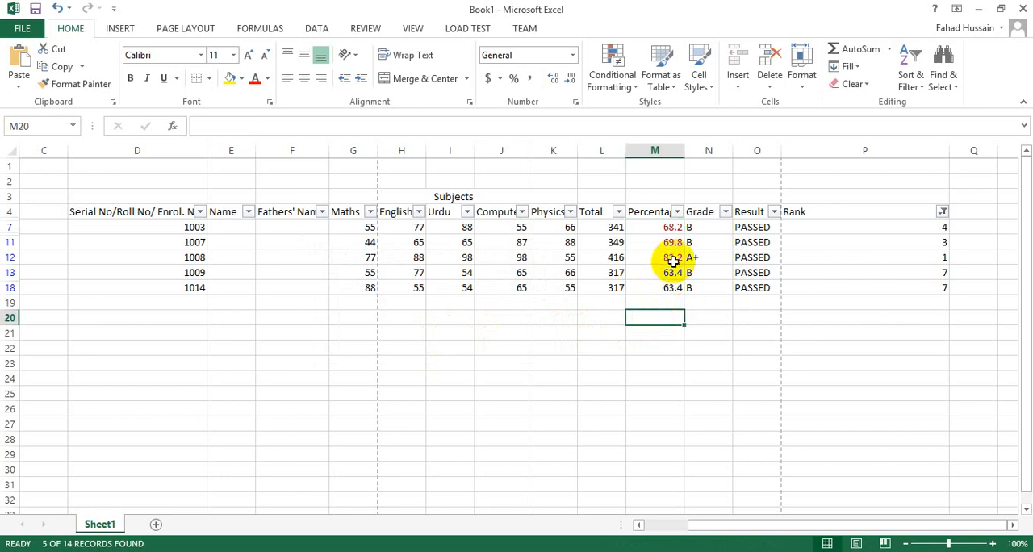
left_click_drag(673, 259, 673, 230)
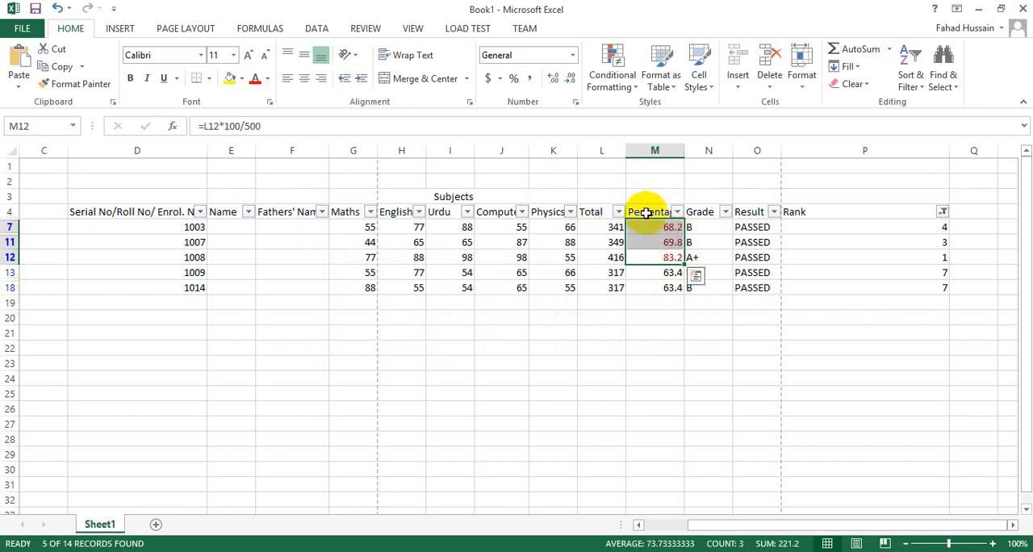
left_click(646, 212)
scroll(647, 237, "down", 3)
scroll(669, 466, "down", 8)
left_click(681, 501)
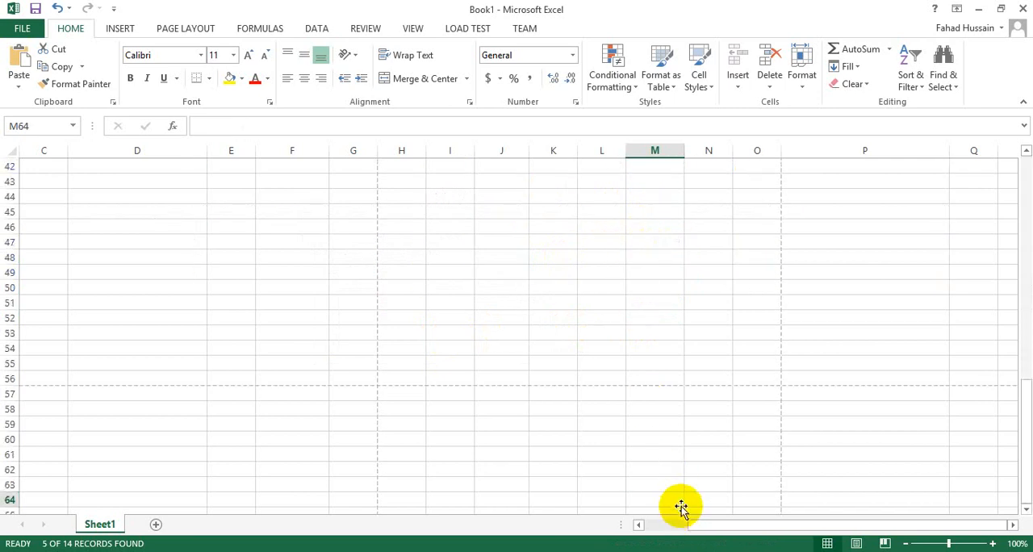
scroll(678, 476, "up", 4)
scroll(674, 460, "up", 7)
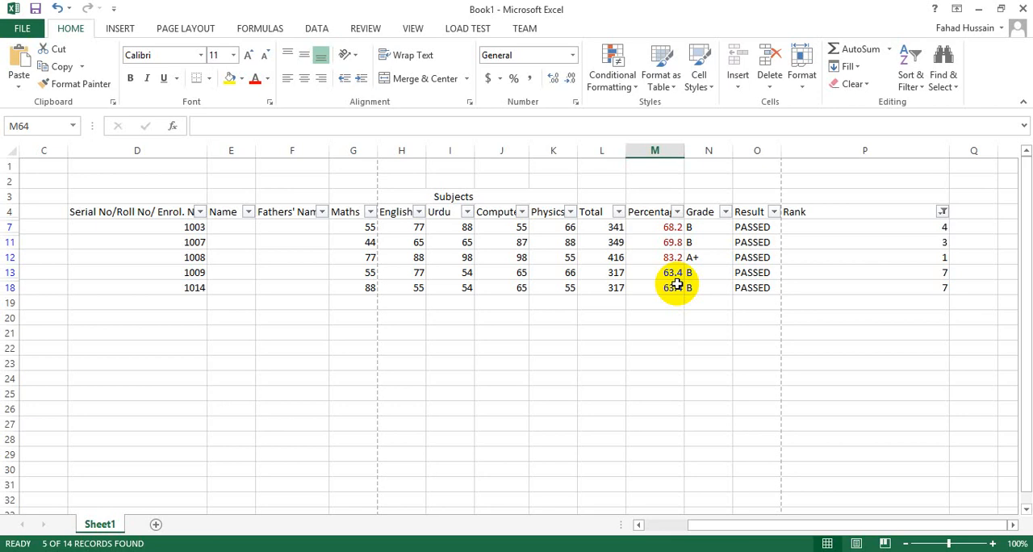
Step: Add blue gradient-fill data bars to the filtered Percentage column, from M4 to M18
left_click_drag(653, 212, 660, 295)
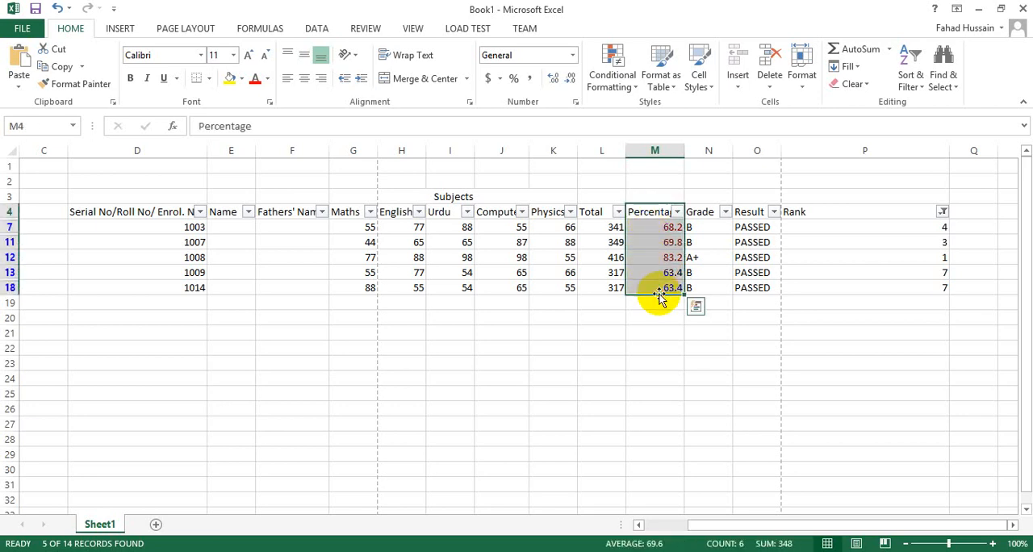
left_click(632, 95)
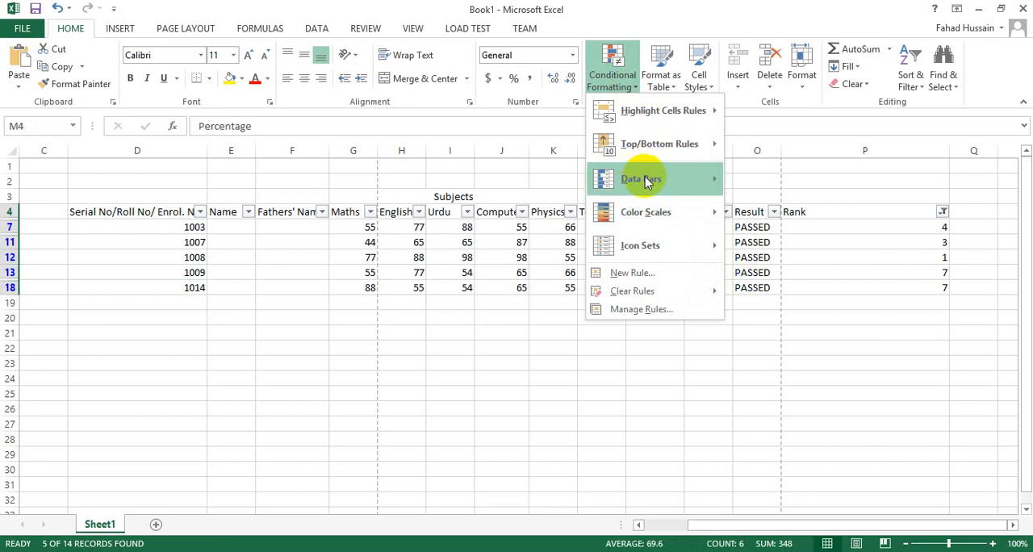
mouse_move(645, 180)
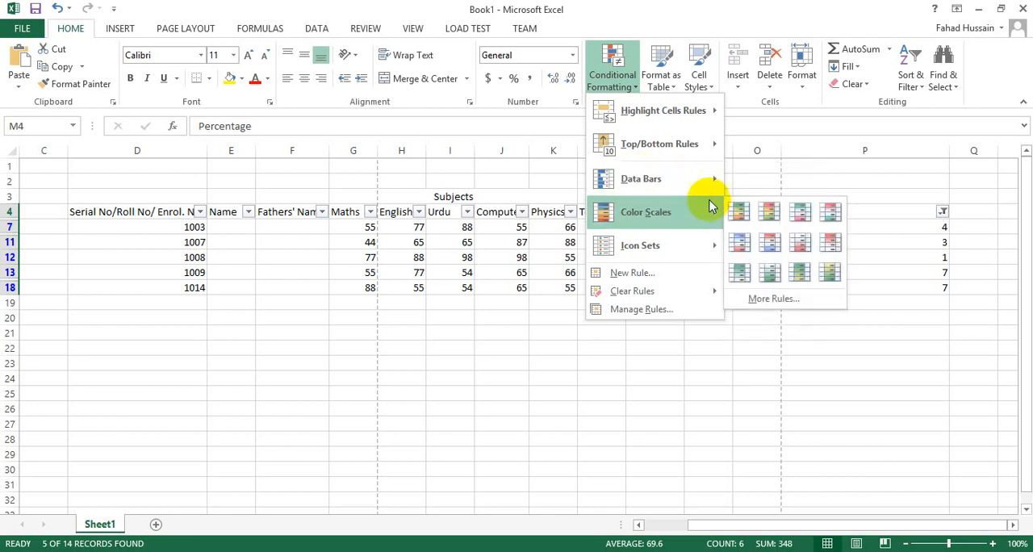
mouse_move(680, 184)
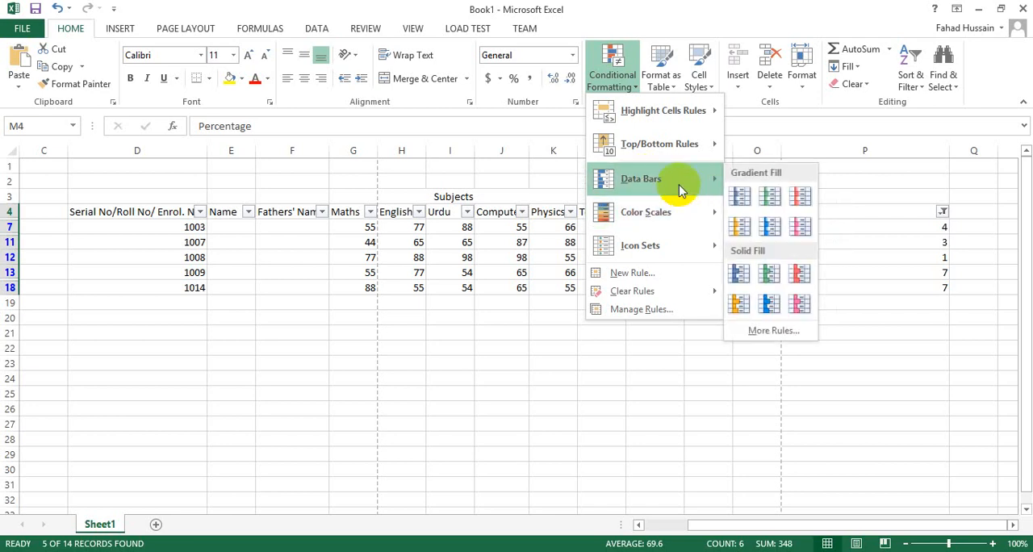
left_click(749, 199)
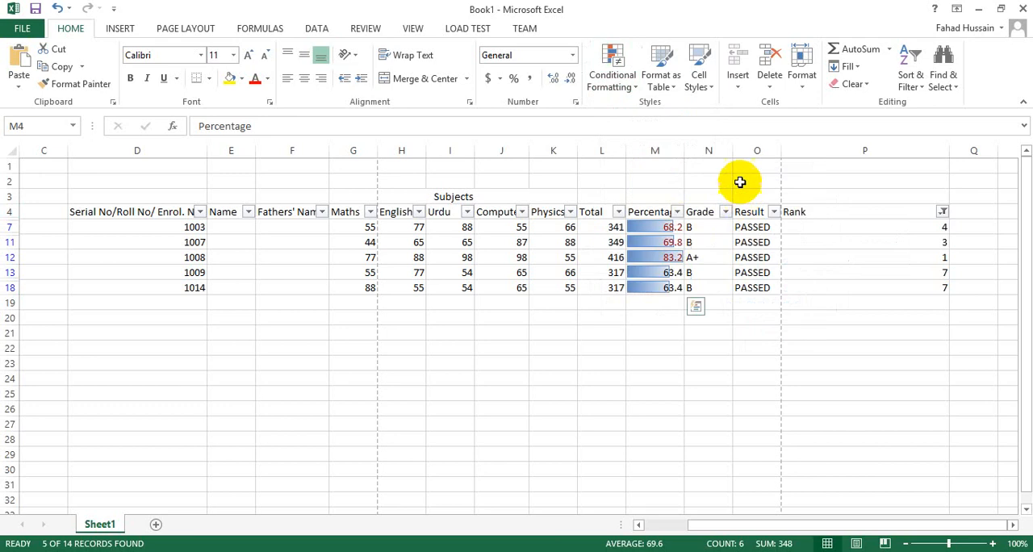
left_click(660, 346)
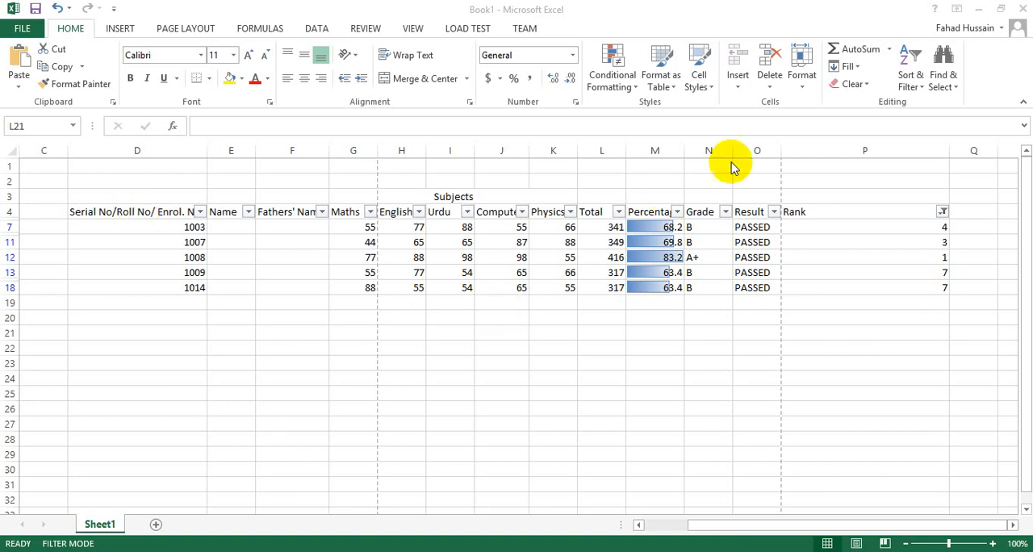
Step: Include the YOU ARE NOT ELIGIBLE FOR GRADE entries in the Rank column's filter again
left_click(942, 213)
left_click(802, 421)
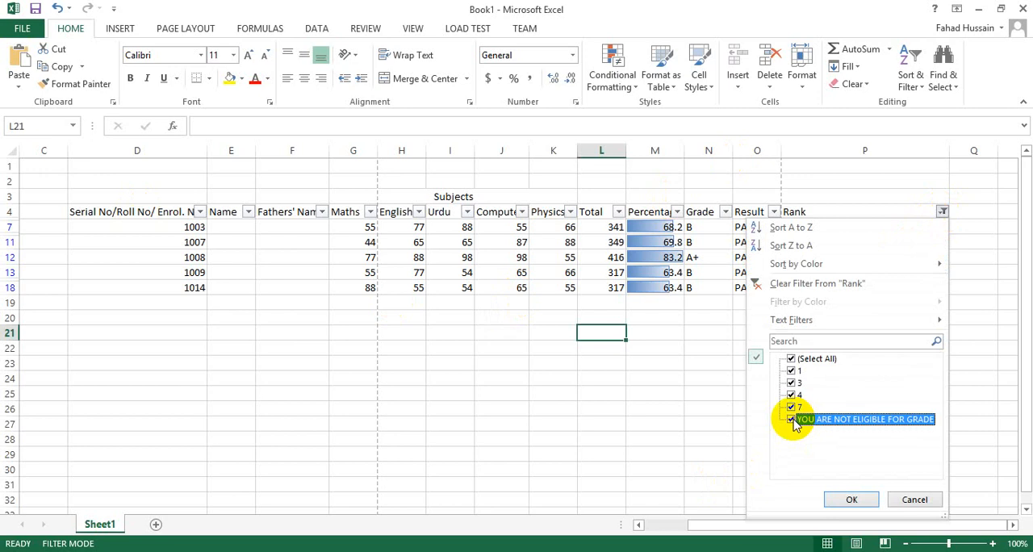
left_click(851, 498)
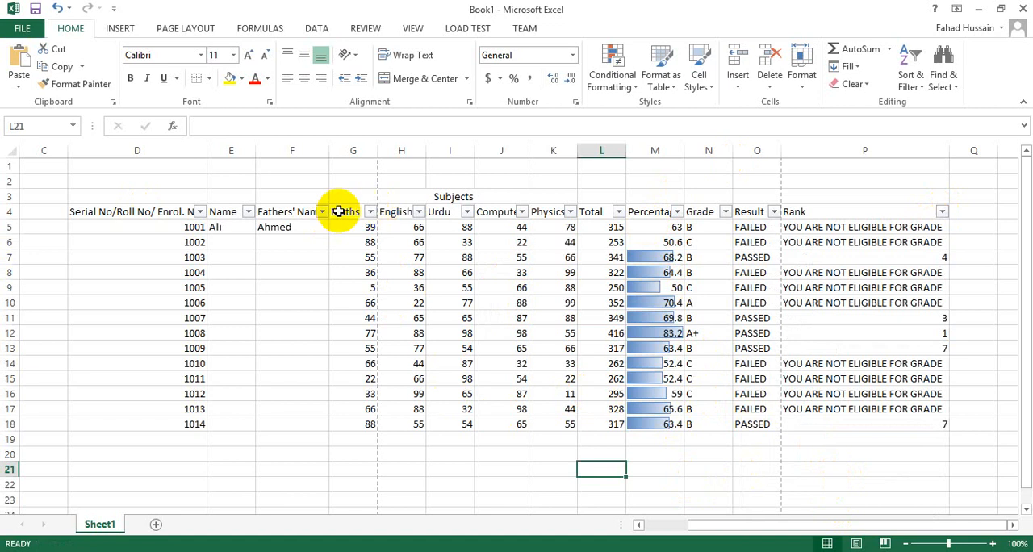
Step: Insert three blank rows above the Subjects heading row to make room for a title
left_click(323, 168)
left_click_drag(323, 168, 577, 181)
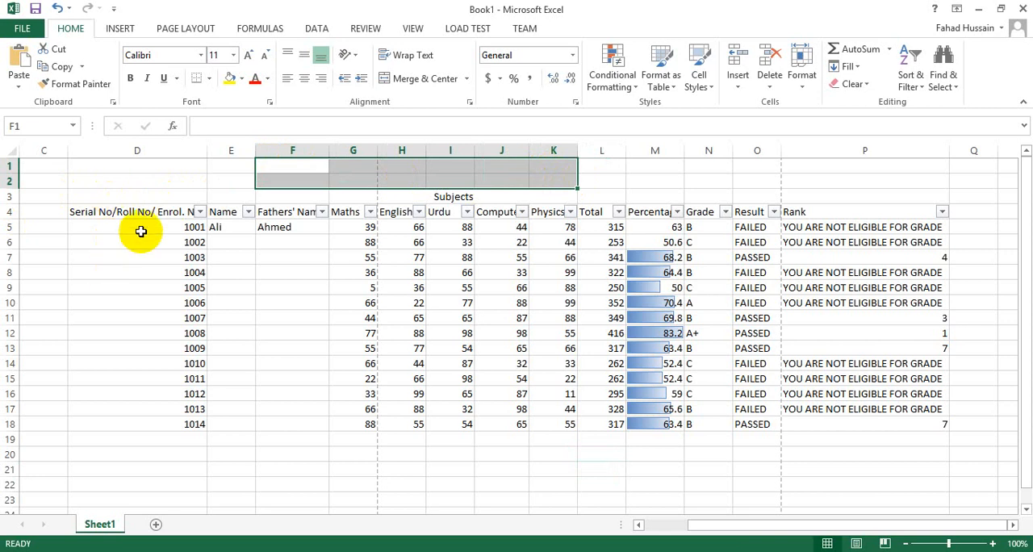
left_click(11, 197)
right_click(13, 199)
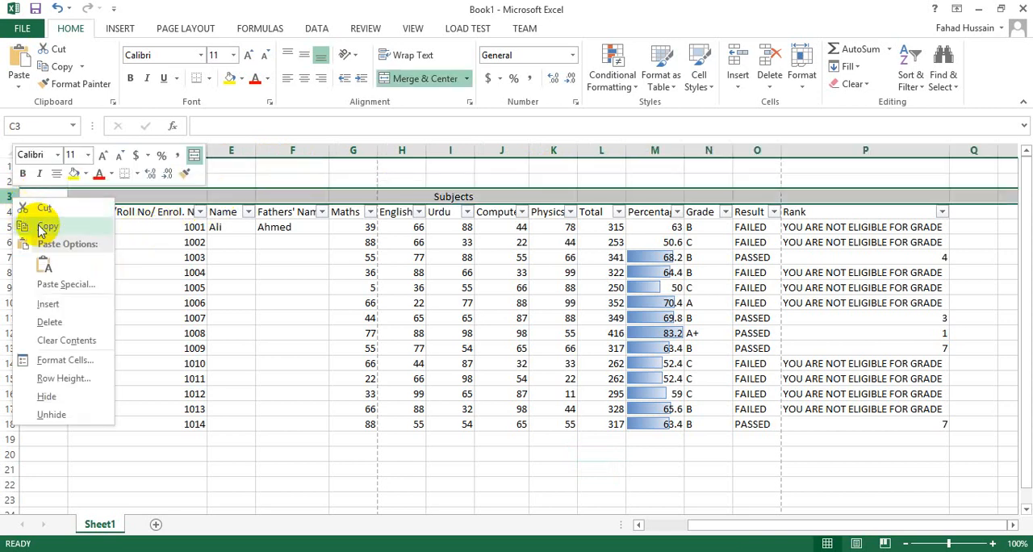
left_click(48, 303)
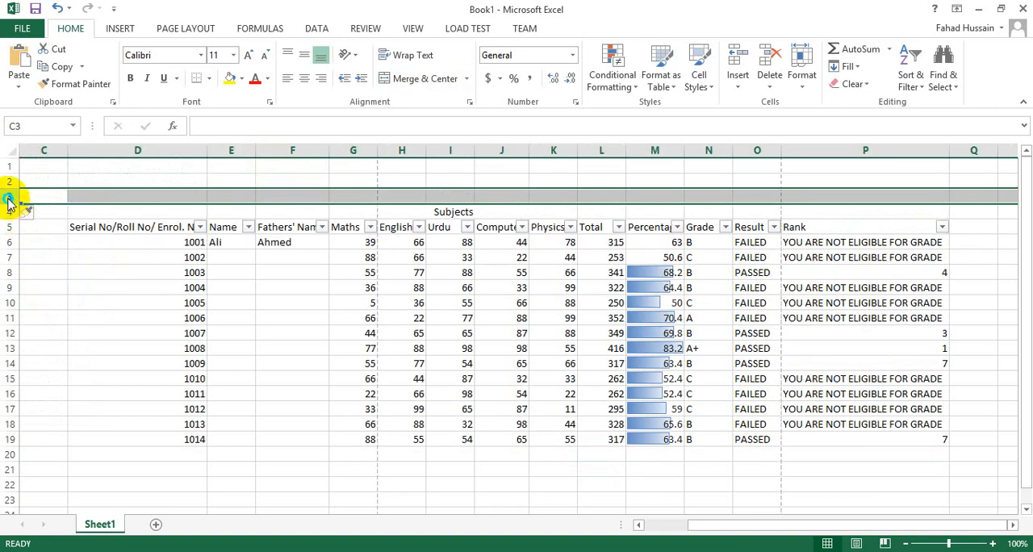
right_click(12, 197)
left_click(44, 304)
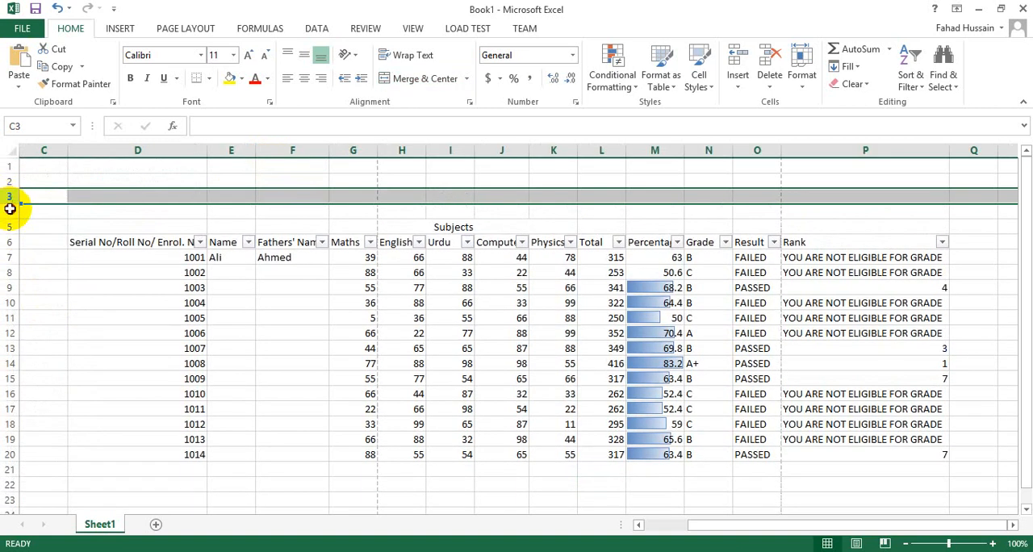
left_click(11, 209)
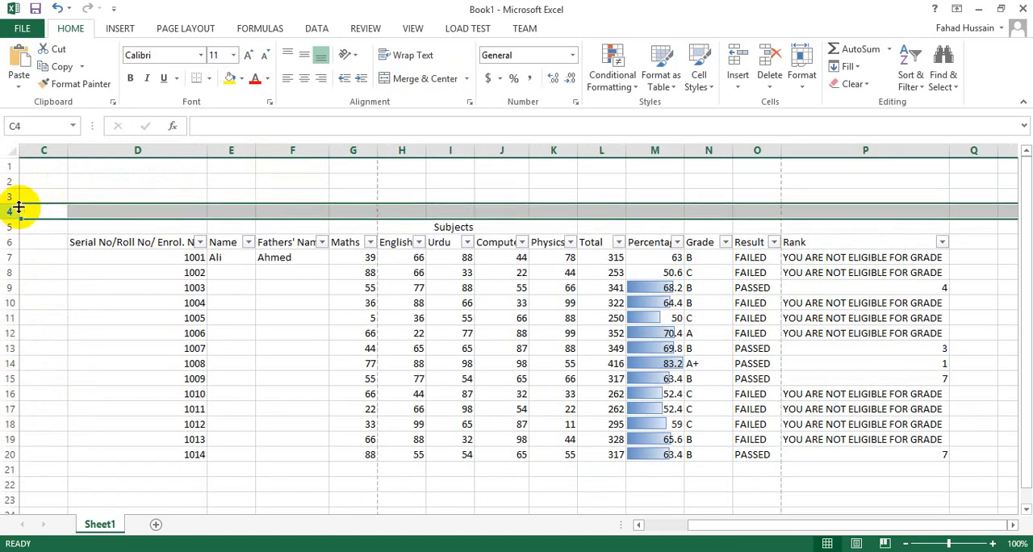
right_click(16, 212)
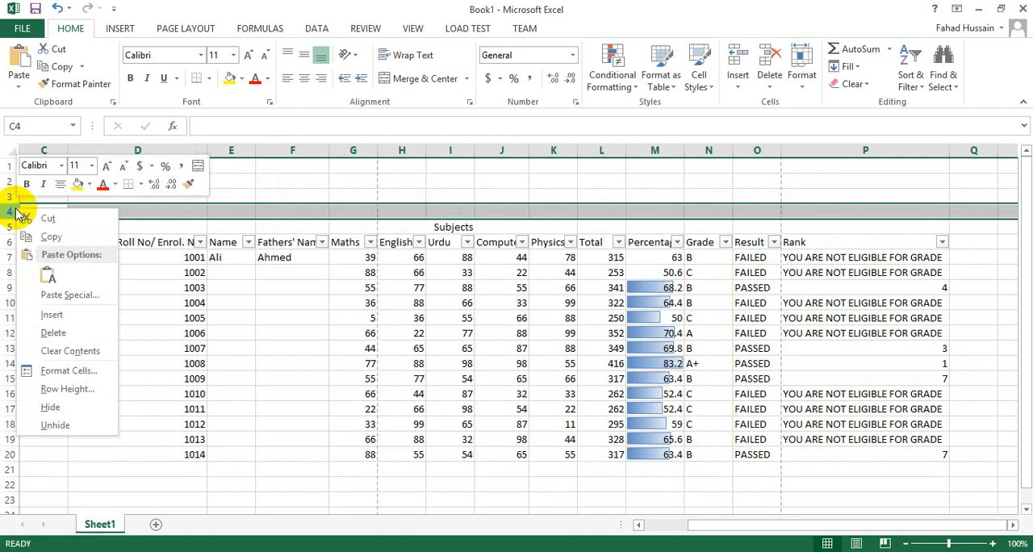
left_click(52, 315)
left_click(265, 271)
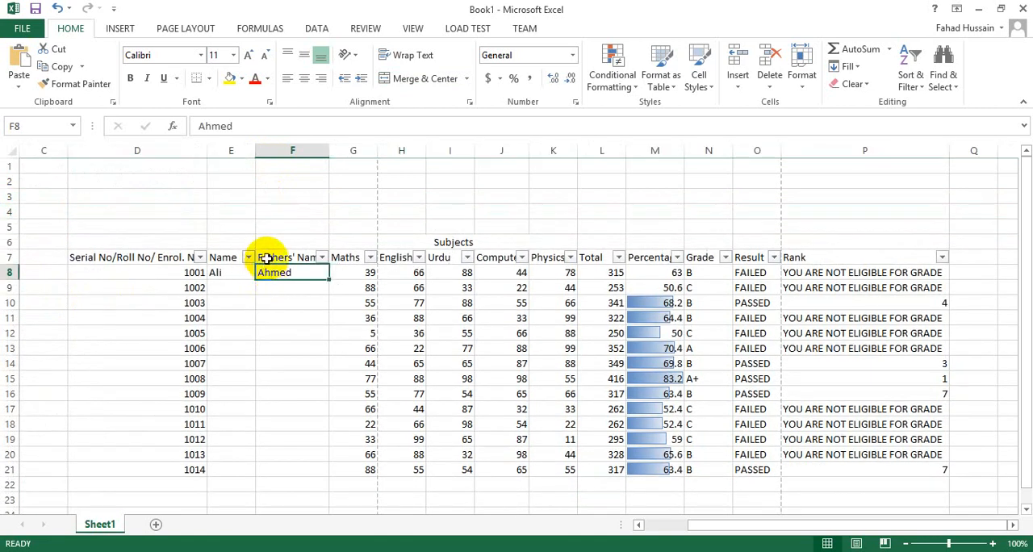
left_click(258, 164)
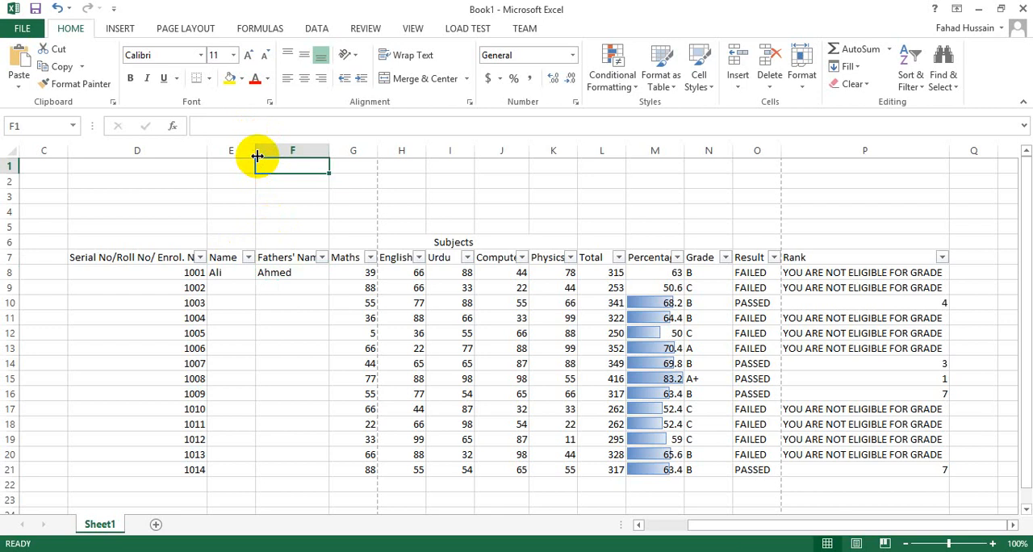
left_click(673, 272)
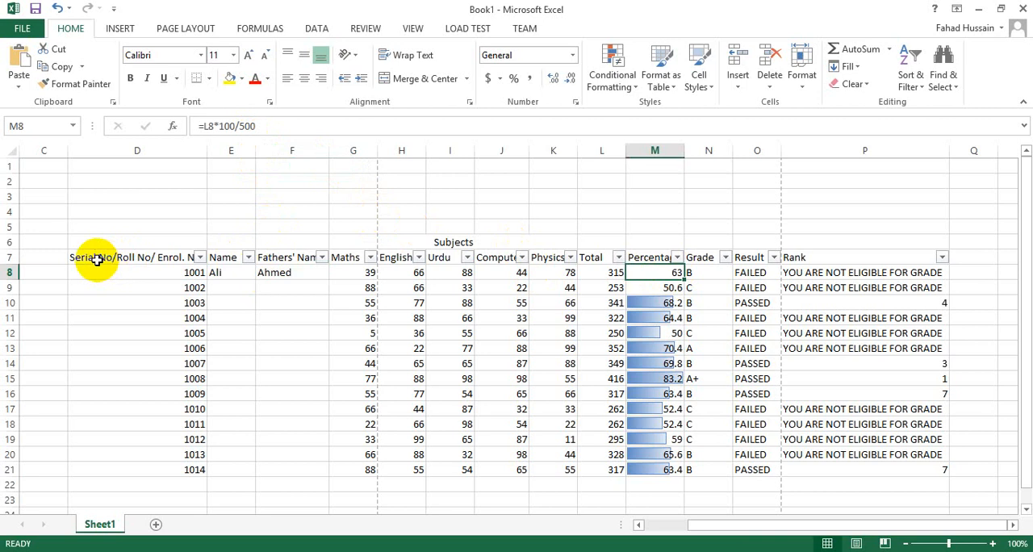
left_click(349, 210)
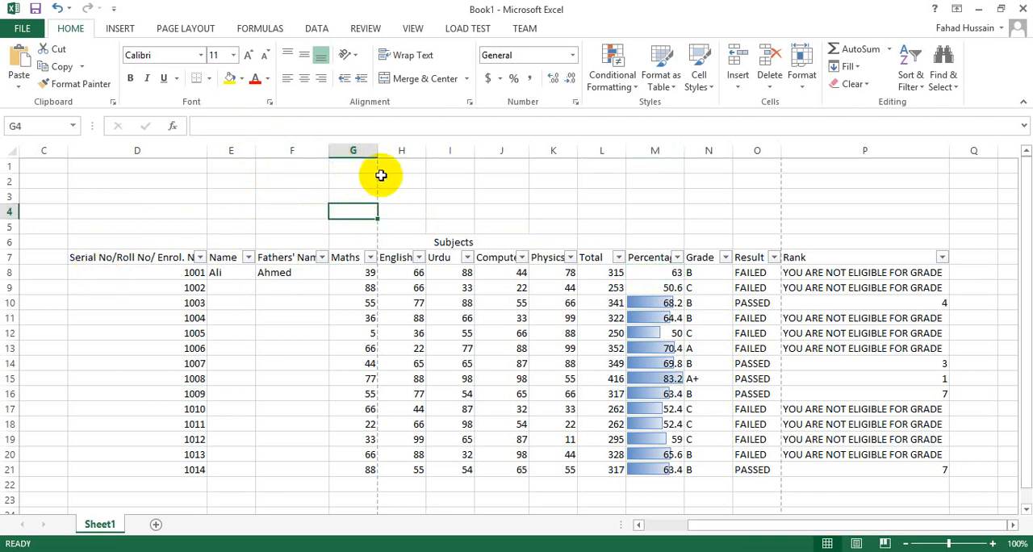
Step: Merge and center cells G2 to L3 above the table and wrap the merged cell's text
left_click_drag(359, 179, 611, 199)
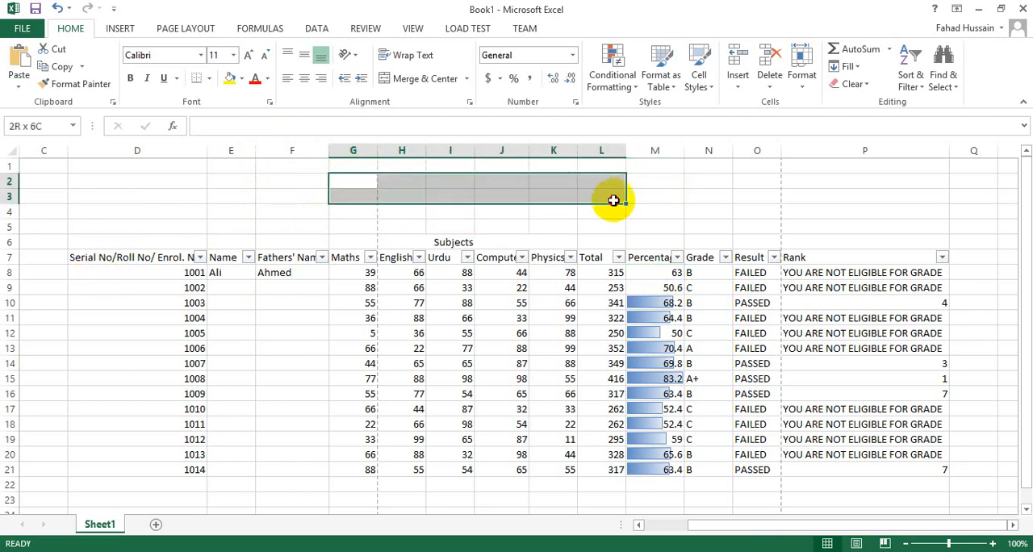
left_click(406, 84)
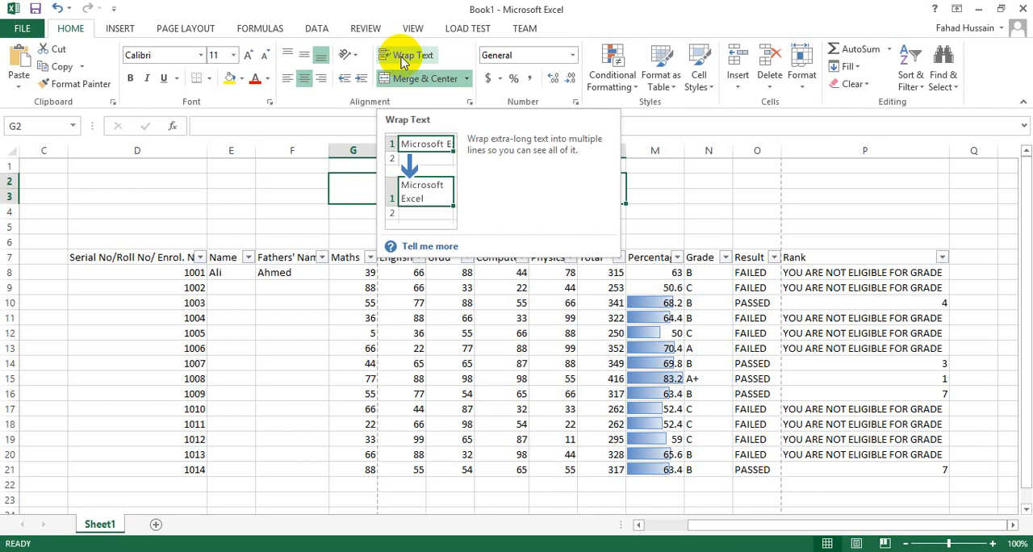
left_click(406, 57)
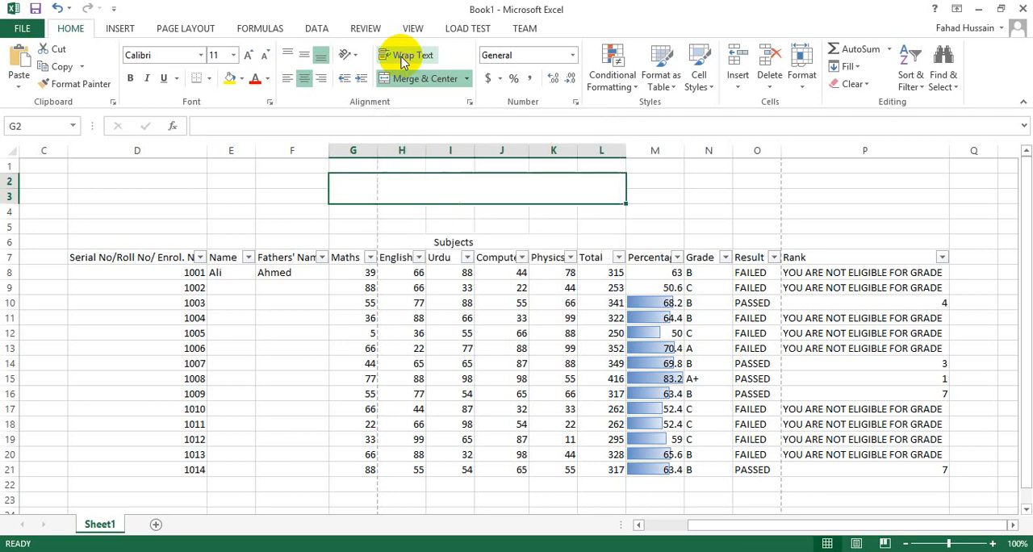
Step: Enter the title "MarkSheet for Students" in the merged cell above the table
type("Mark")
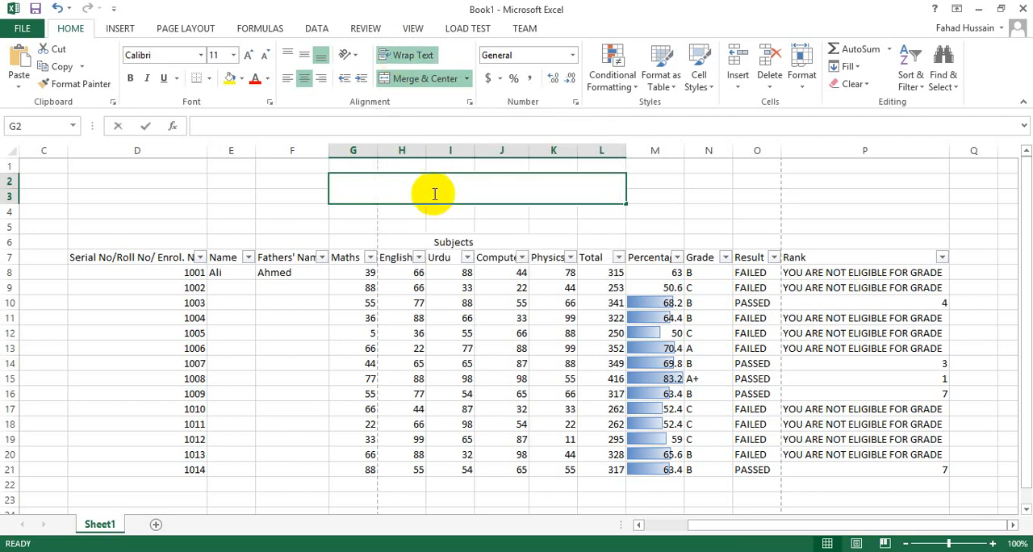
type("Sheet s")
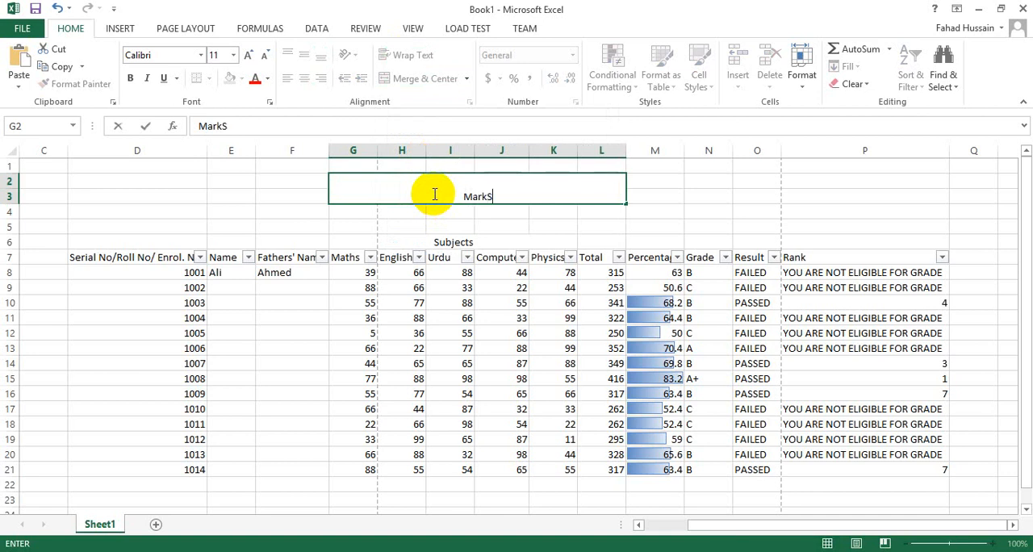
key("BackSpace")
type("for Studnet")
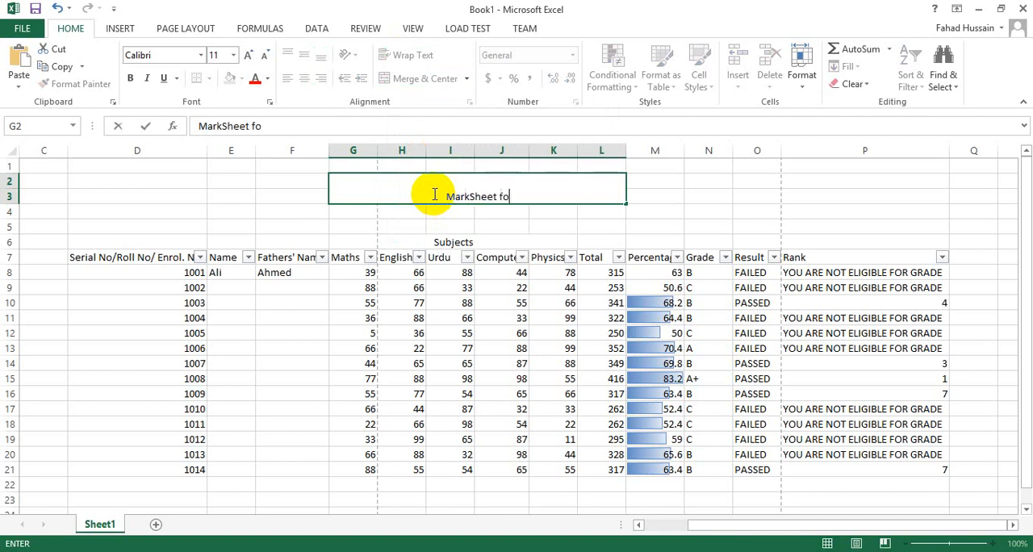
key("BackSpace")
key("BackSpace")
key("BackSpace")
key("BackSpace")
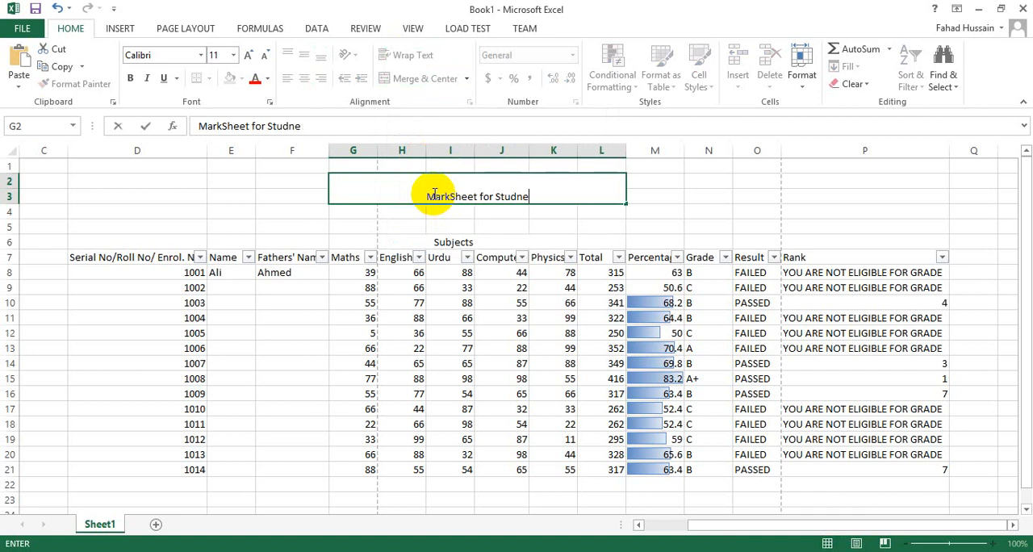
type("ent")
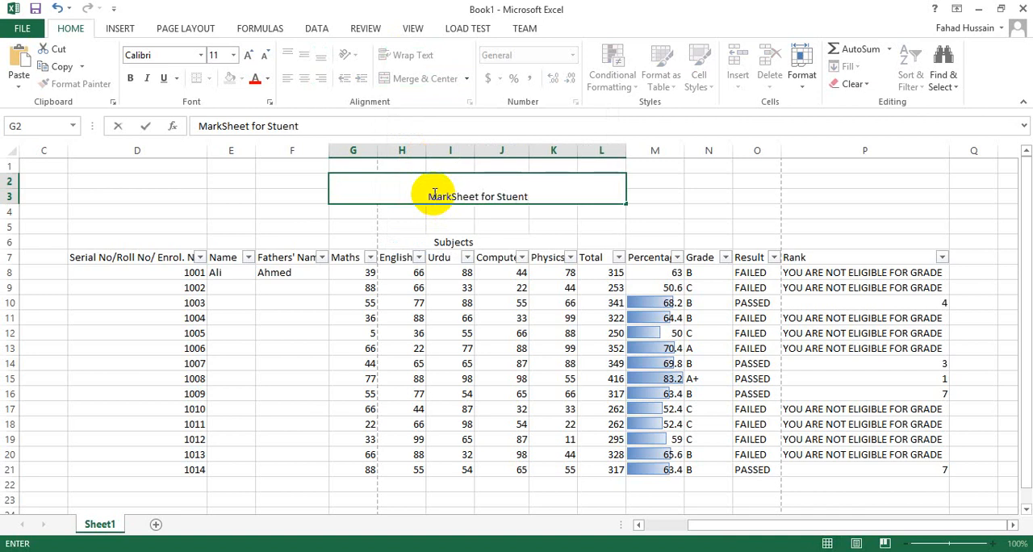
key("BackSpace")
key("BackSpace")
key("BackSpace")
type("dent")
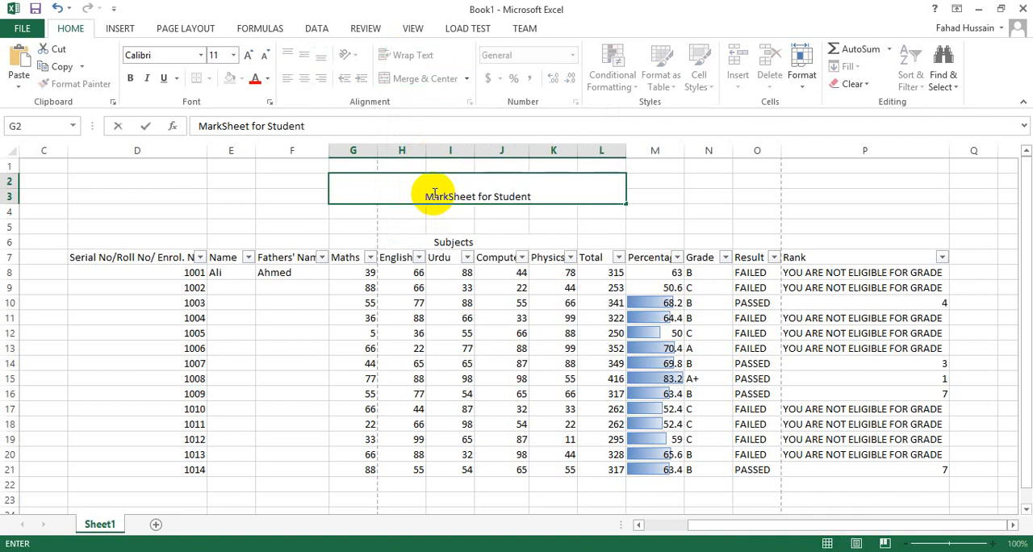
type("s")
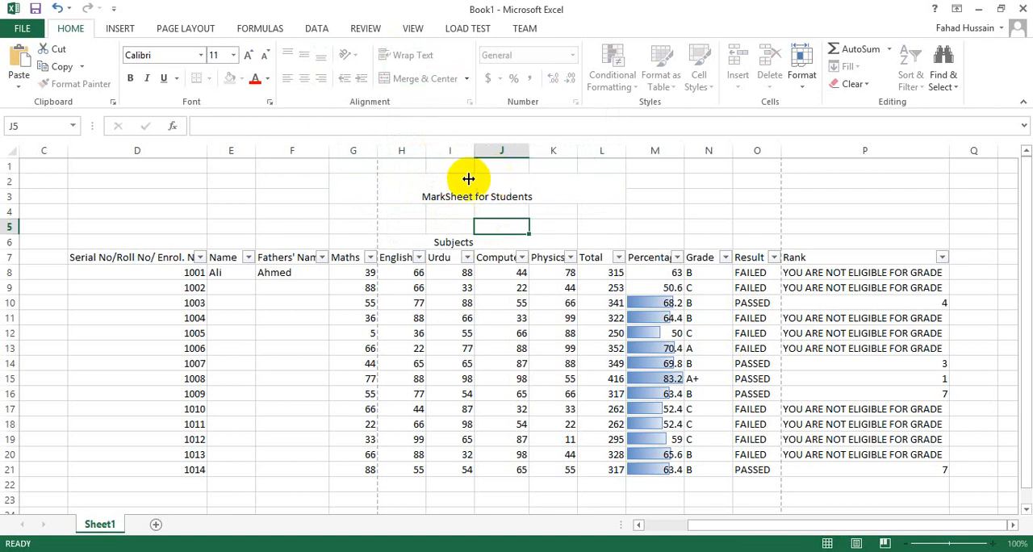
Step: Format the marksheet title as bold, italic and underlined red text on a yellow fill
left_click(468, 178)
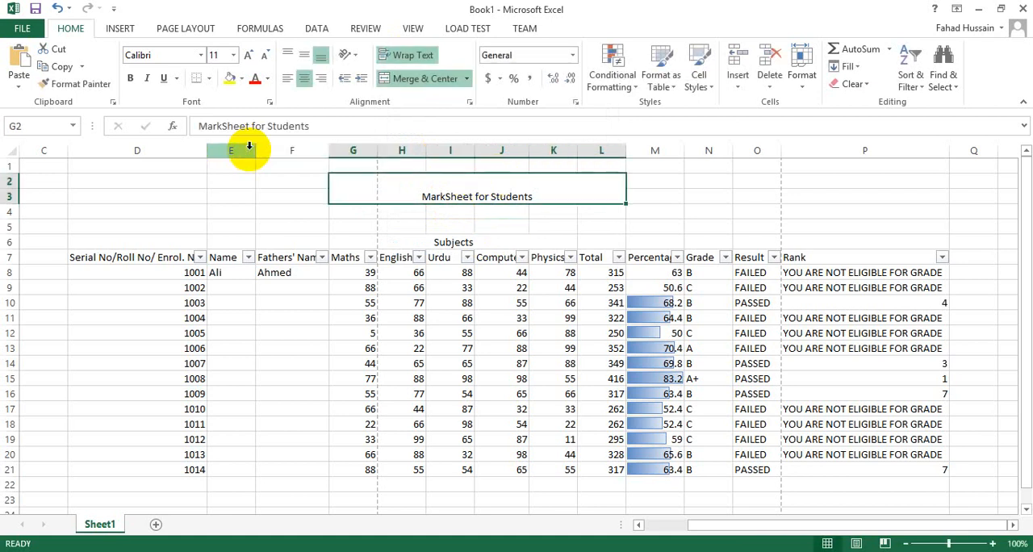
left_click(147, 78)
left_click(163, 78)
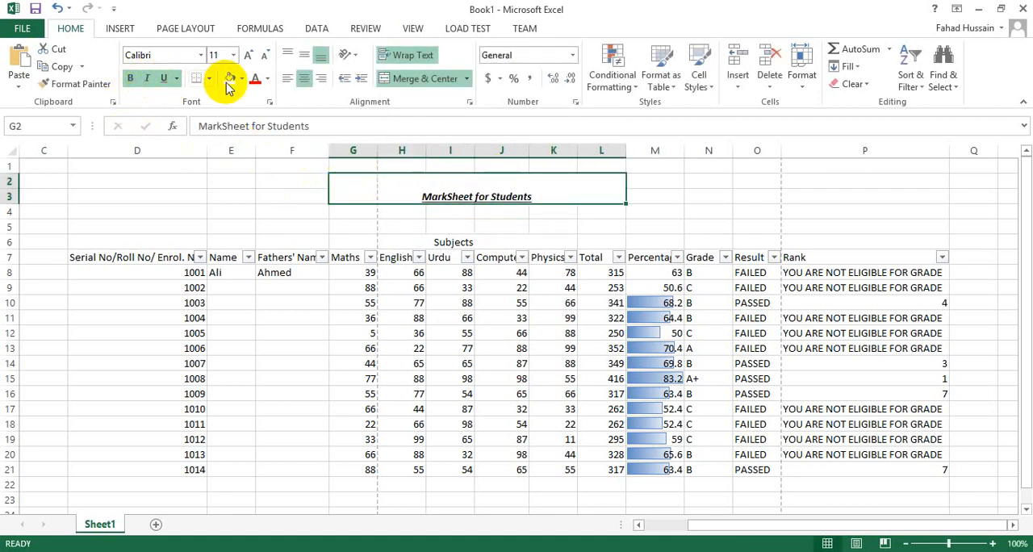
left_click(229, 78)
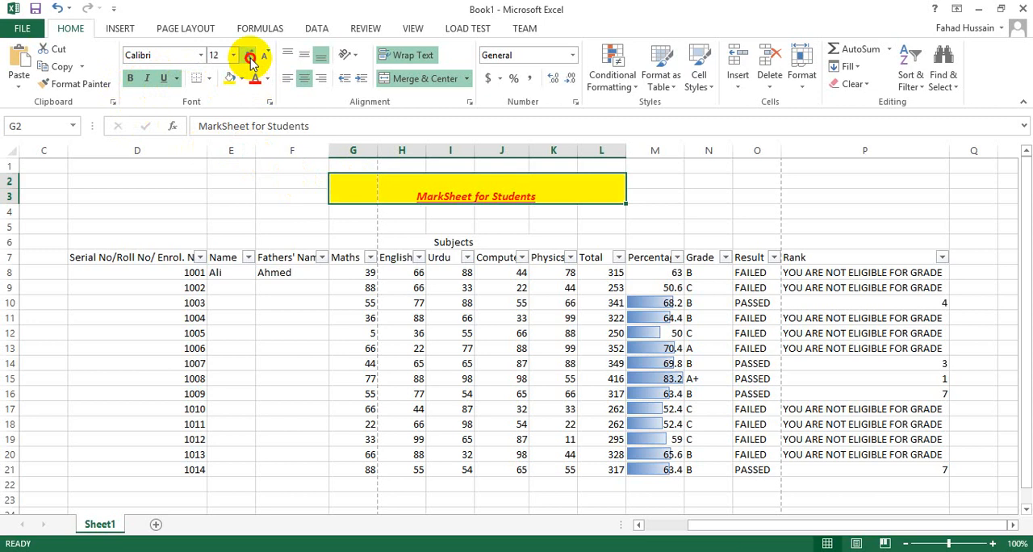
Step: Enlarge the marksheet title to font size 24 and change its font to Adobe Arabic
left_click(249, 56)
left_click(250, 56)
left_click(249, 57)
left_click(249, 56)
left_click(250, 57)
left_click(249, 56)
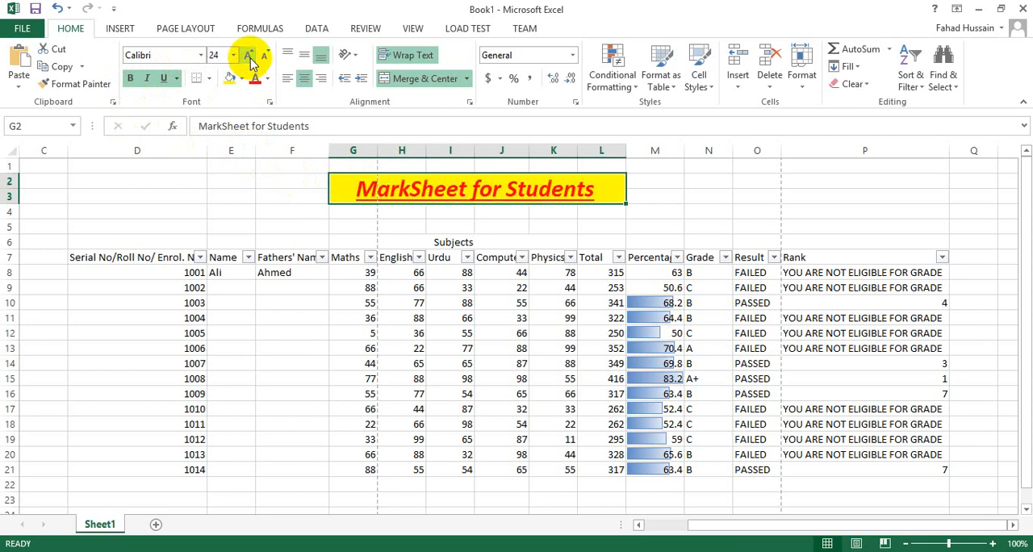
left_click(201, 56)
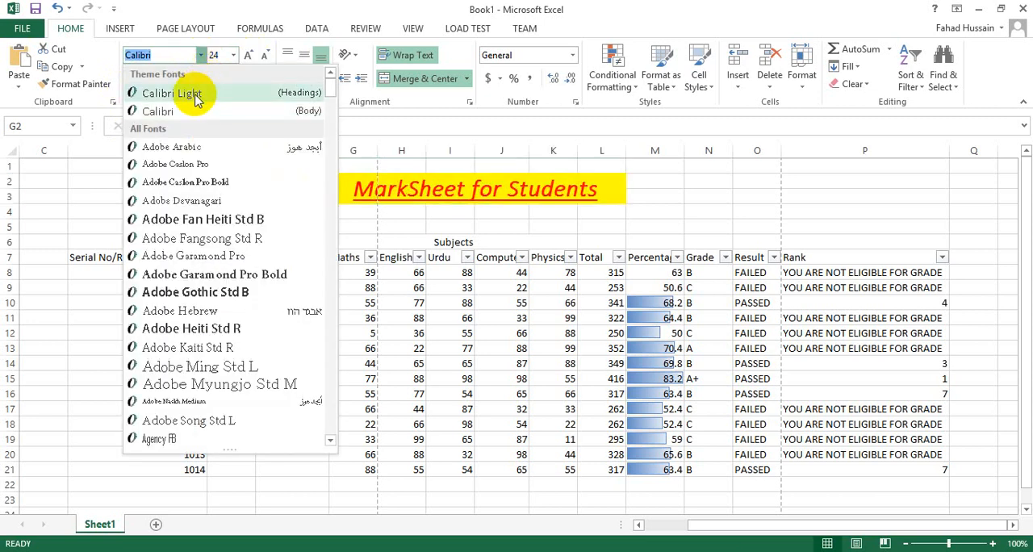
left_click(192, 148)
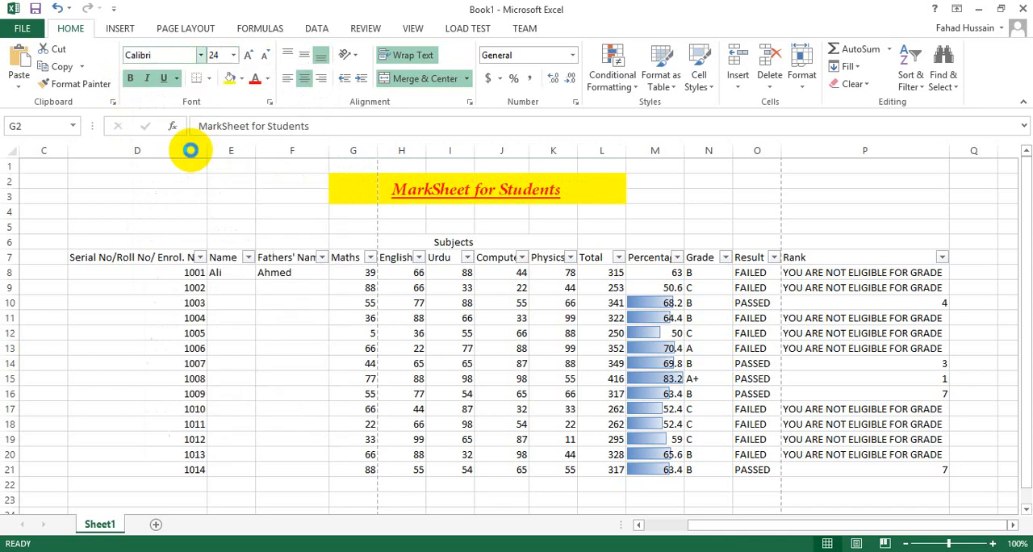
Step: Increase the marksheet title's font size to 48
left_click(247, 55)
left_click(247, 56)
left_click(247, 56)
left_click(247, 57)
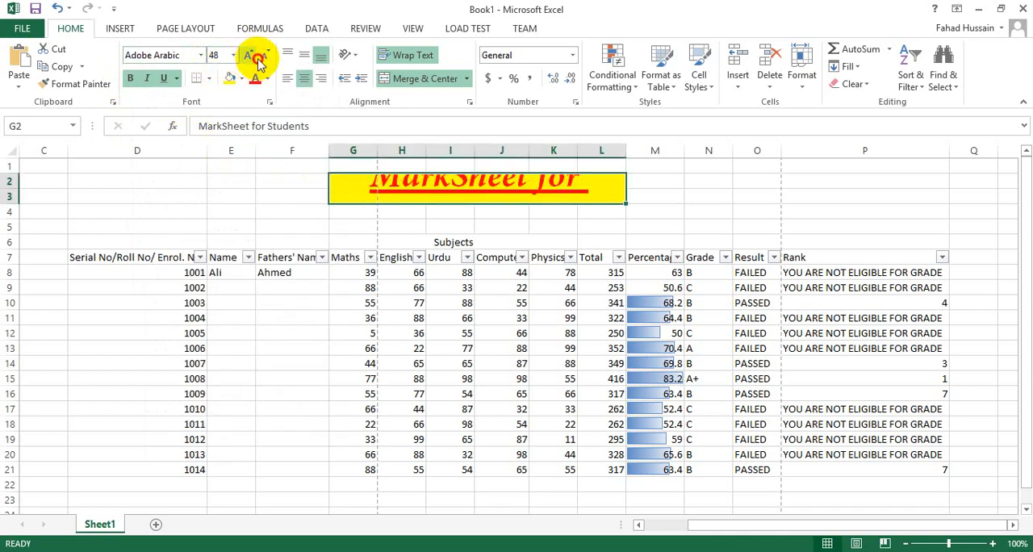
Step: Reduce the marksheet title's font size to 36 and surround its merged cell with a thick box border
left_click(258, 59)
left_click(209, 78)
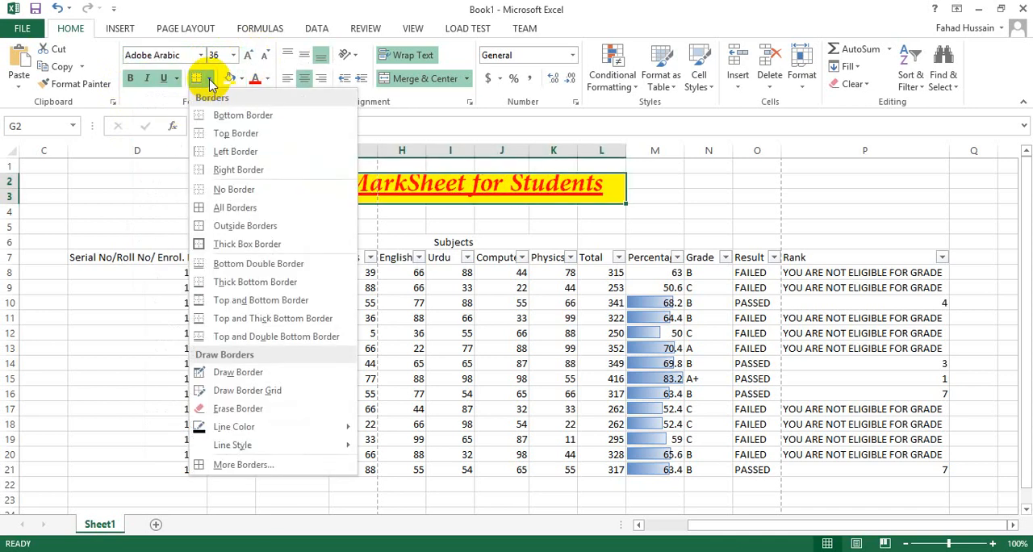
left_click(226, 242)
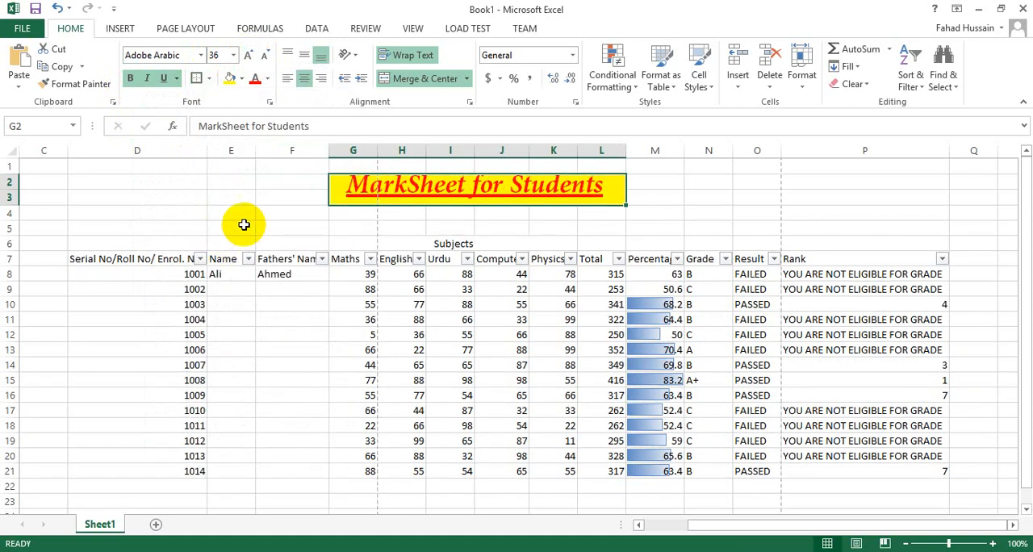
left_click(298, 228)
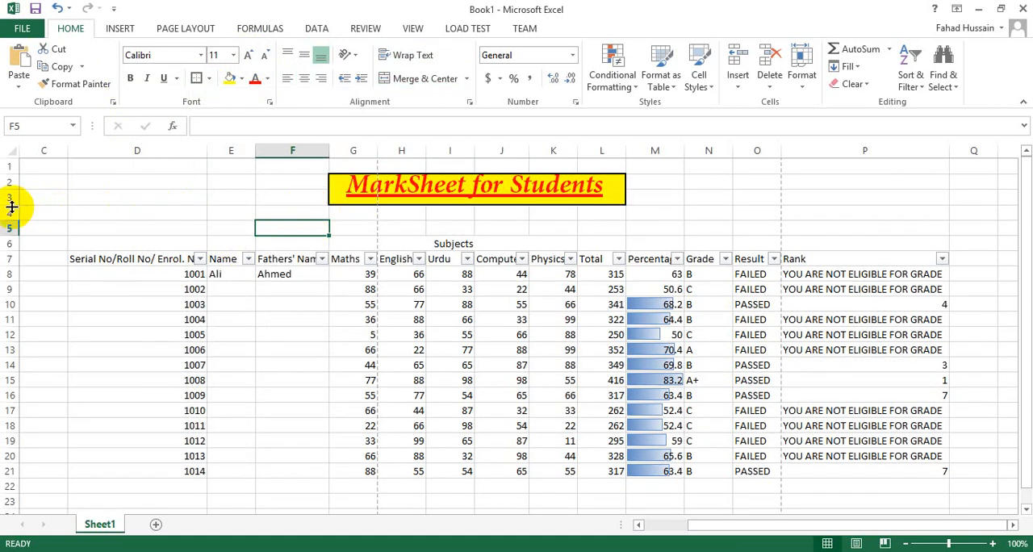
Step: Increase the height of row 3 and centre the marksheet title vertically in its merged cell
left_click_drag(11, 208, 11, 223)
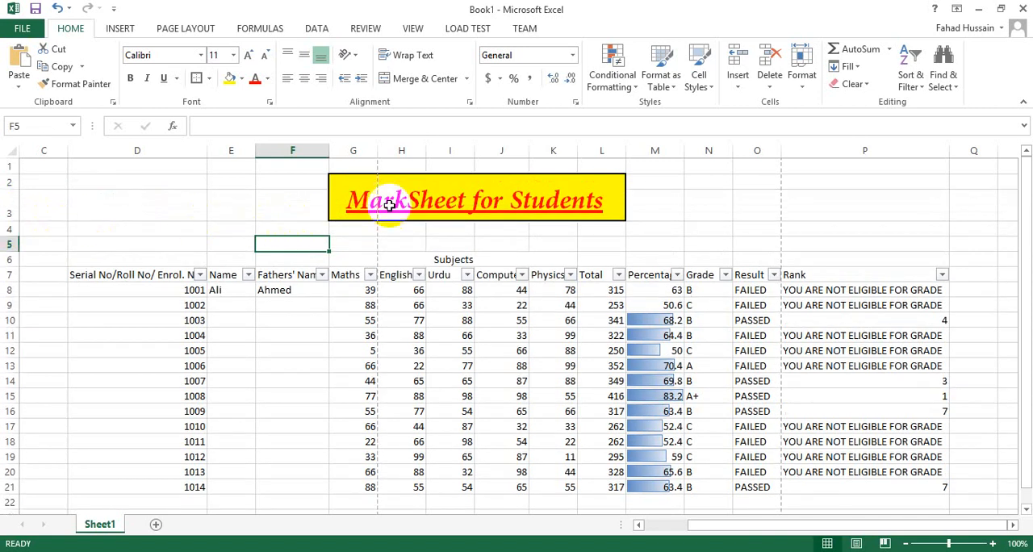
left_click(454, 201)
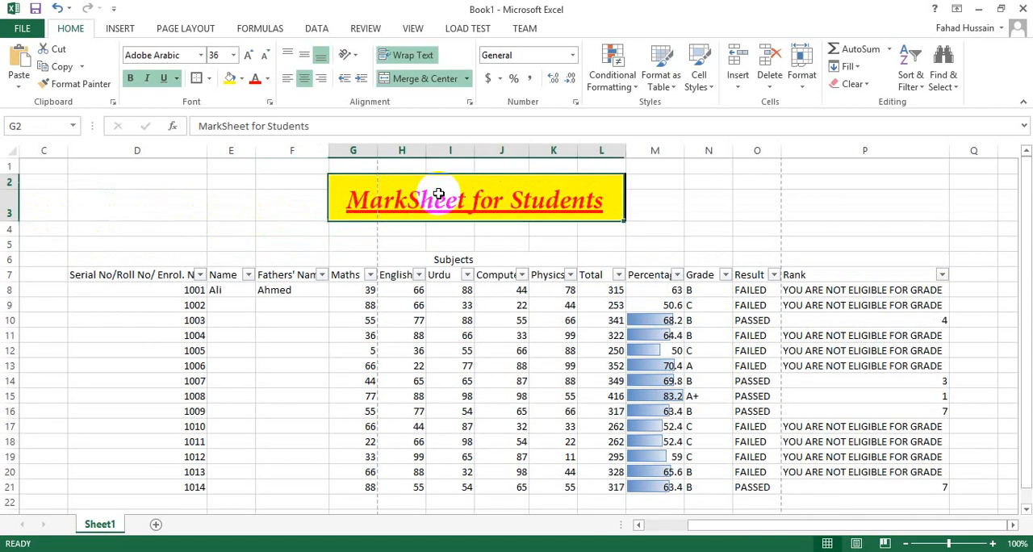
left_click(302, 66)
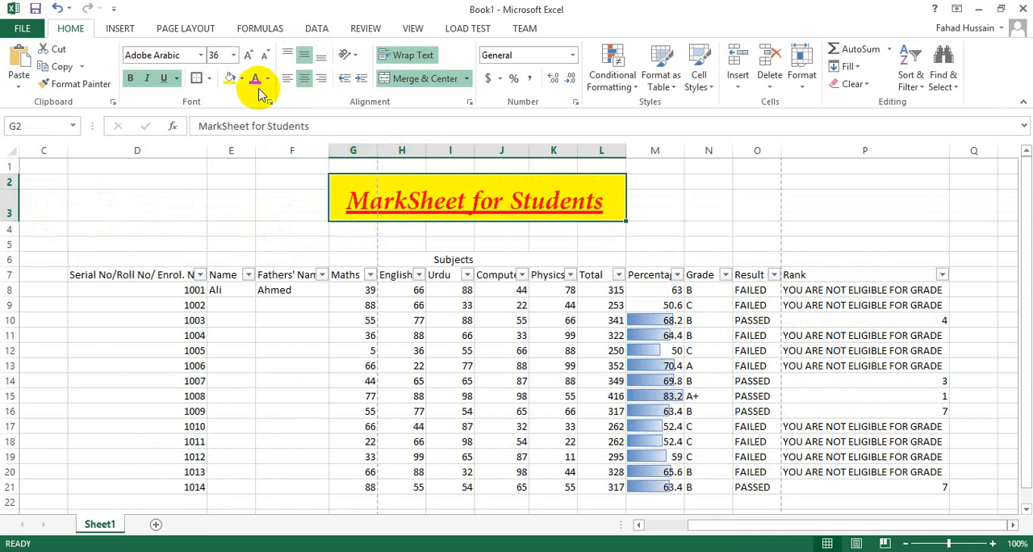
left_click(302, 84)
left_click(303, 84)
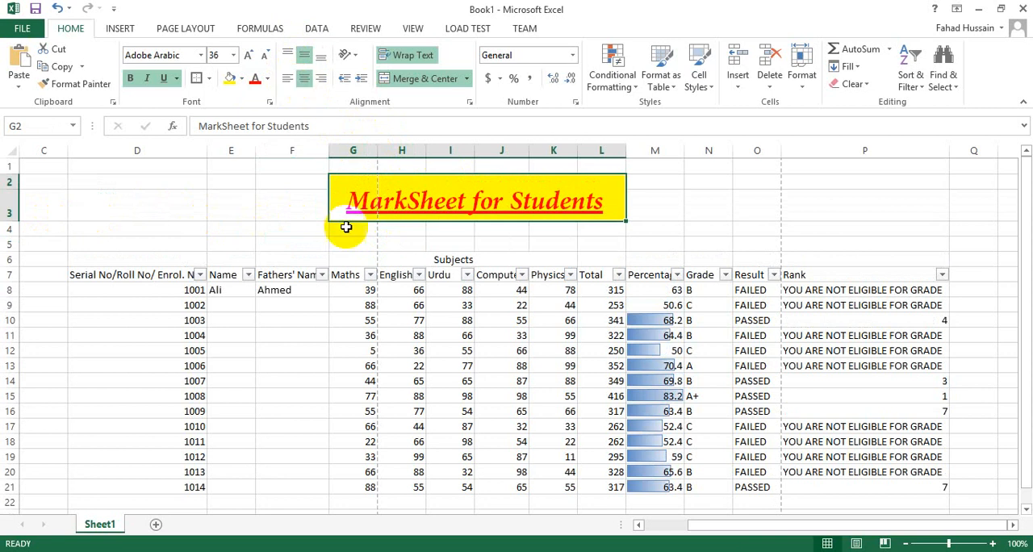
Step: Check how the marksheet is laid out in the print preview and return to the worksheet
key("ctrl+p")
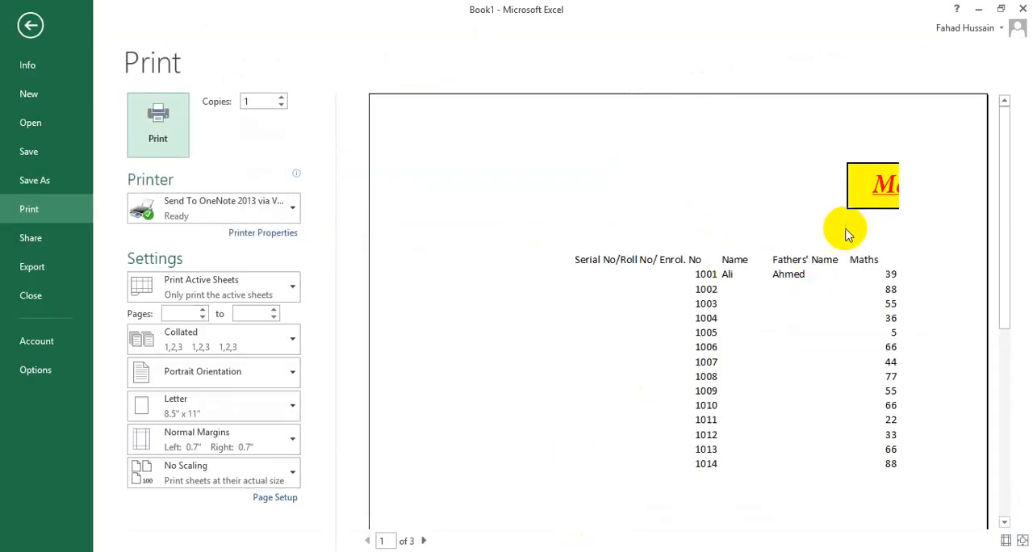
left_click(850, 259)
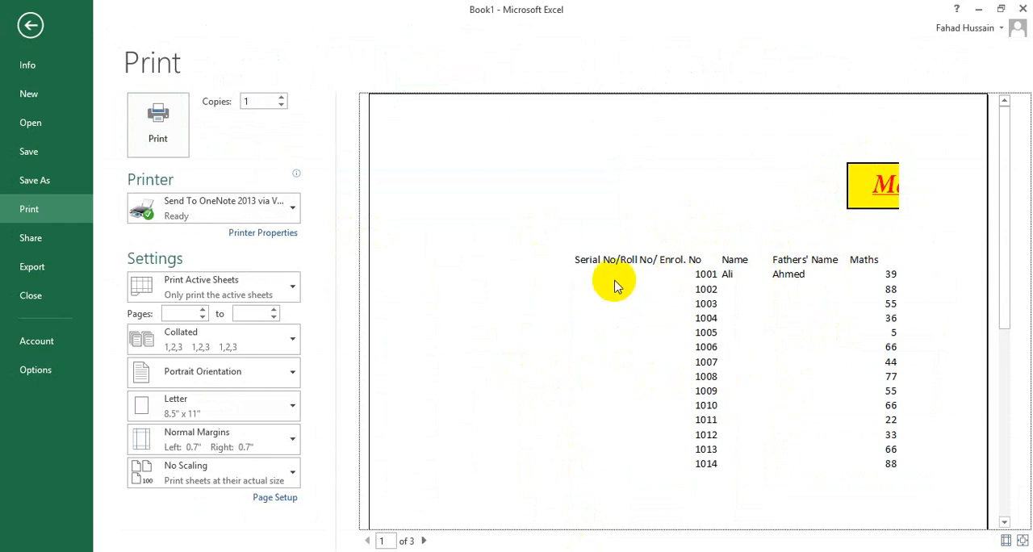
key("Escape")
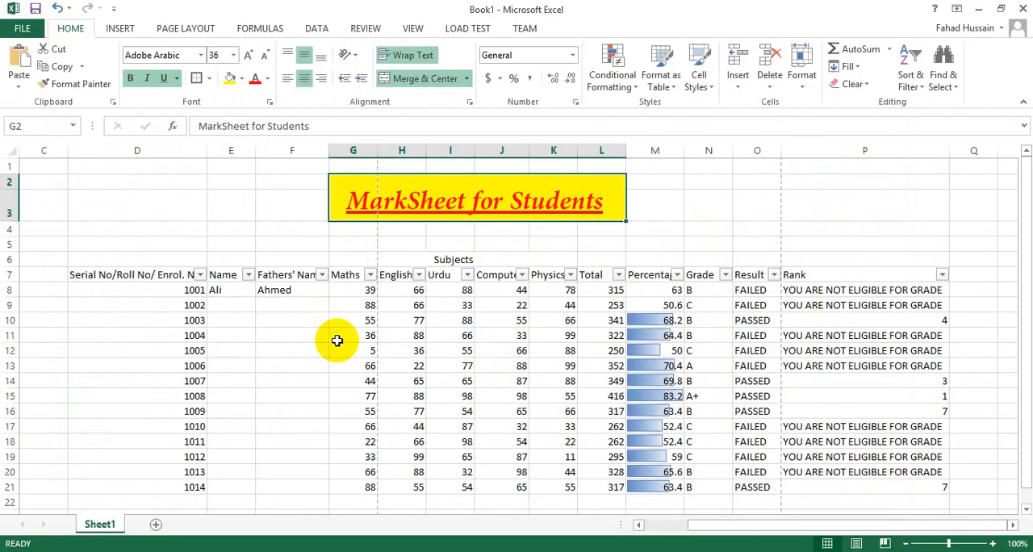
Step: Set the range D2:P21, covering the title and the whole table, as the print area
scroll(417, 320, "down", 2)
scroll(337, 302, "up", 2)
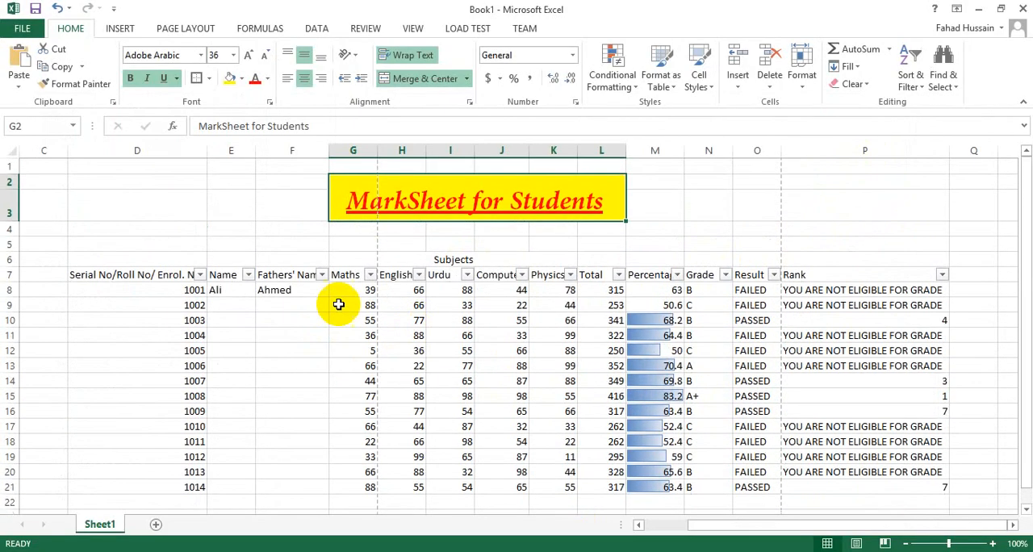
left_click_drag(180, 194, 860, 492)
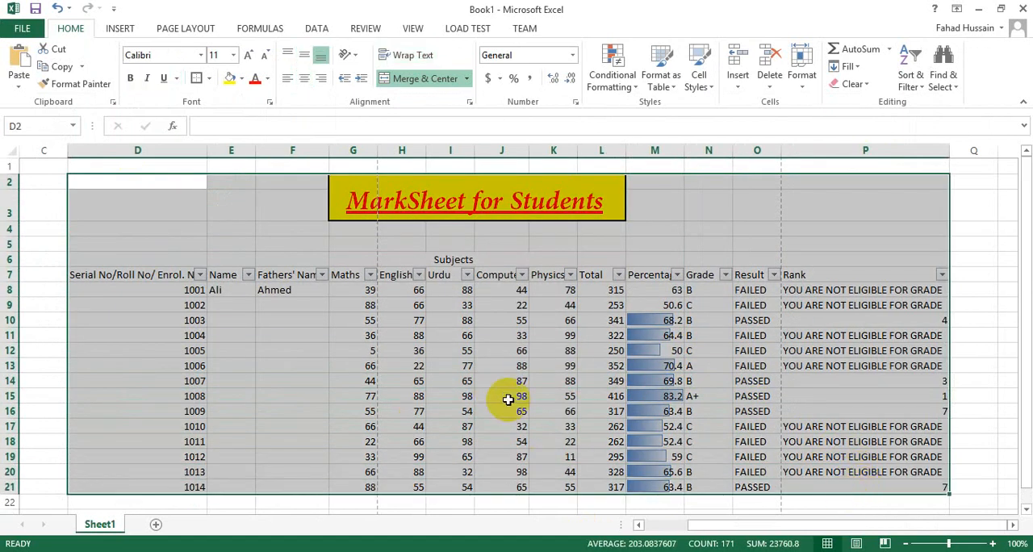
left_click(190, 31)
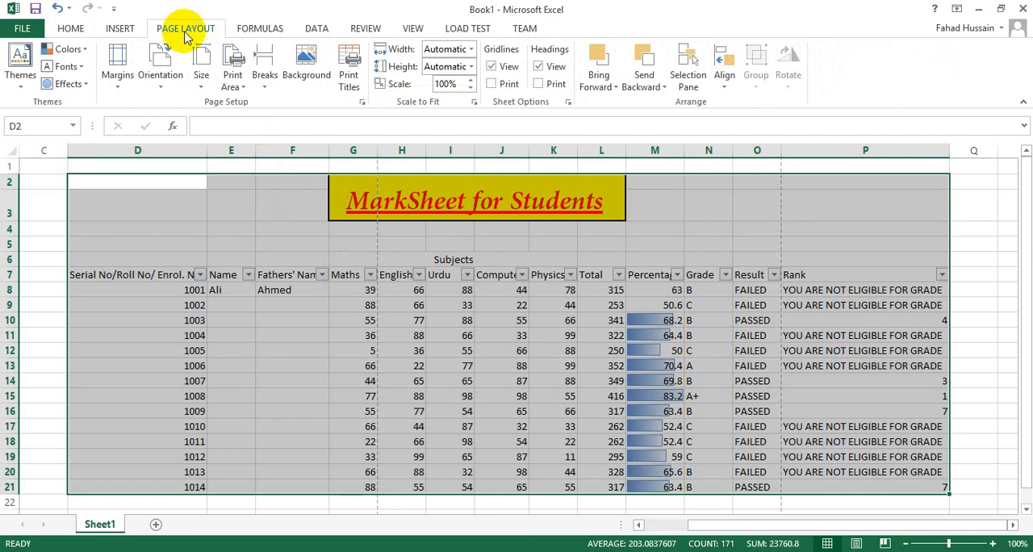
left_click(243, 93)
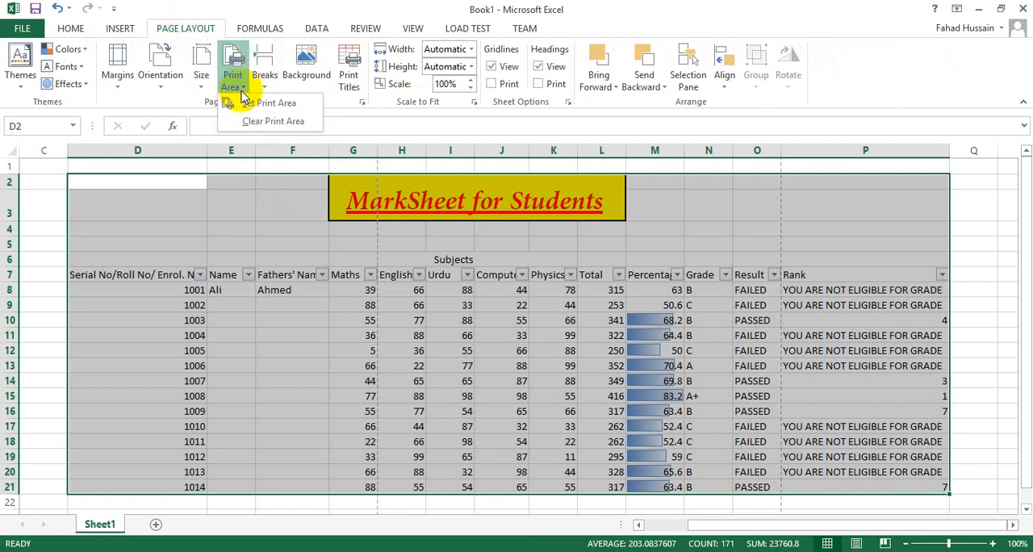
left_click(259, 105)
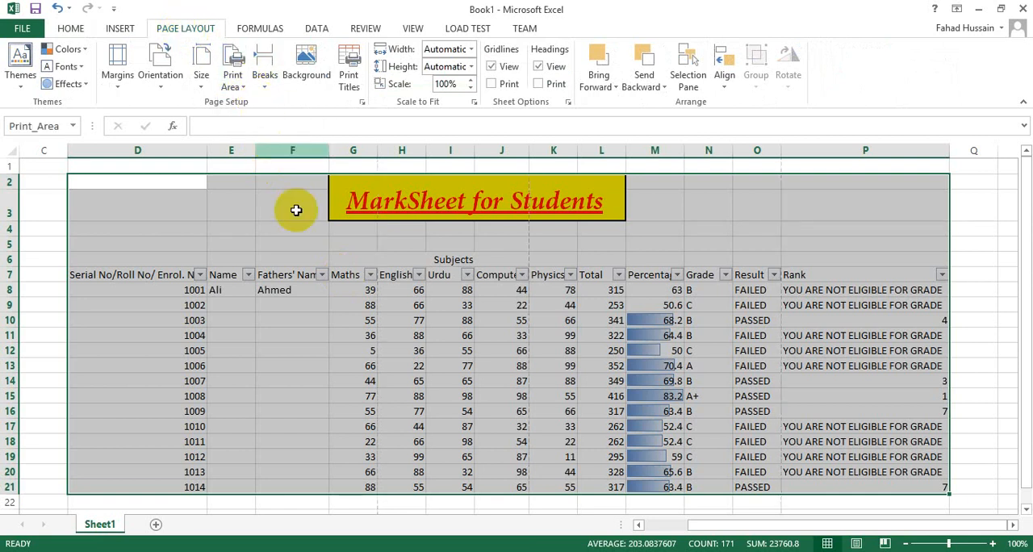
Step: Set the print layout to landscape orientation with narrow margins
key("ctrl+p")
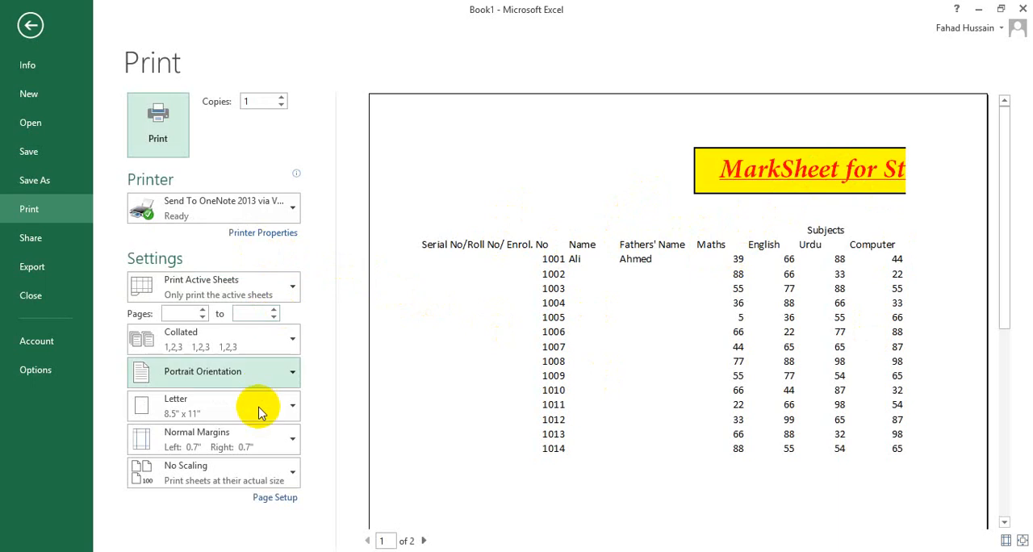
left_click(273, 376)
left_click(177, 444)
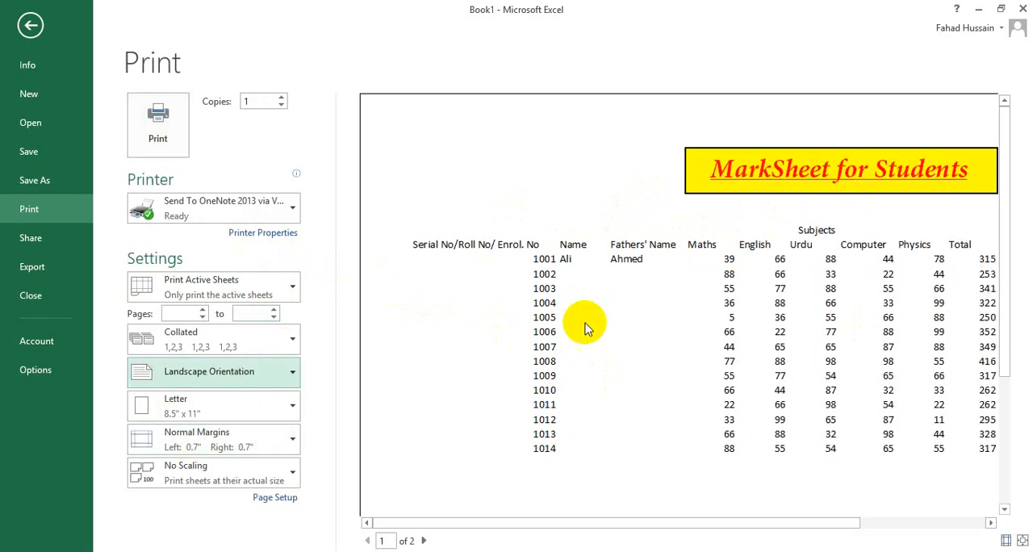
left_click(250, 438)
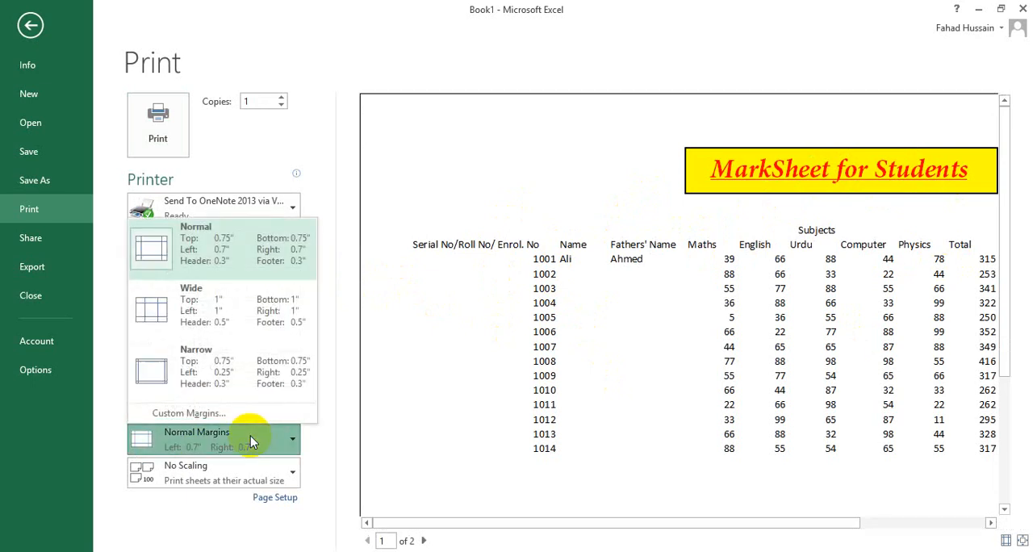
left_click(240, 373)
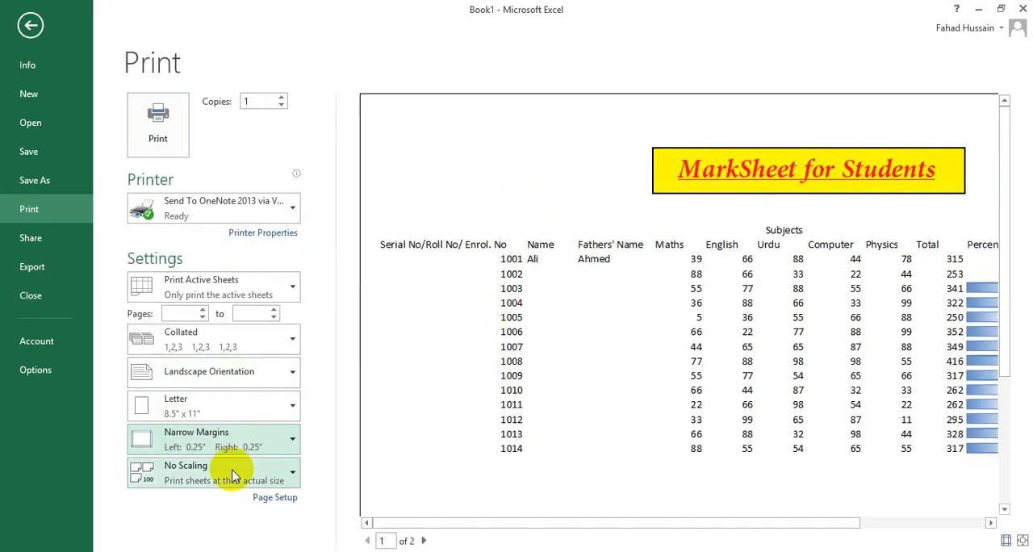
Step: Check the print orientation, scaling and margin options and examine the remaining columns in the print preview, then return to the worksheet
left_click(244, 383)
left_click(247, 479)
left_click(246, 479)
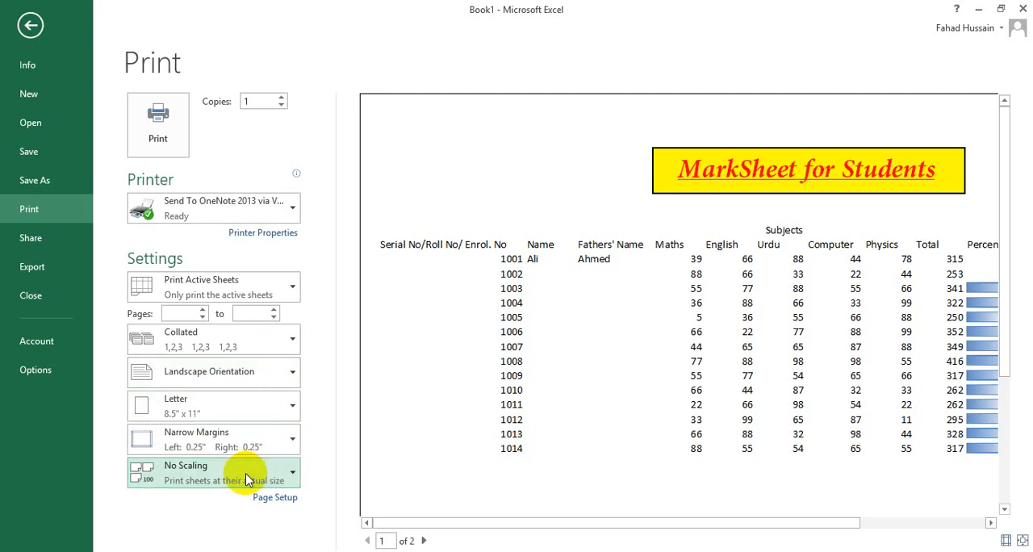
left_click(217, 449)
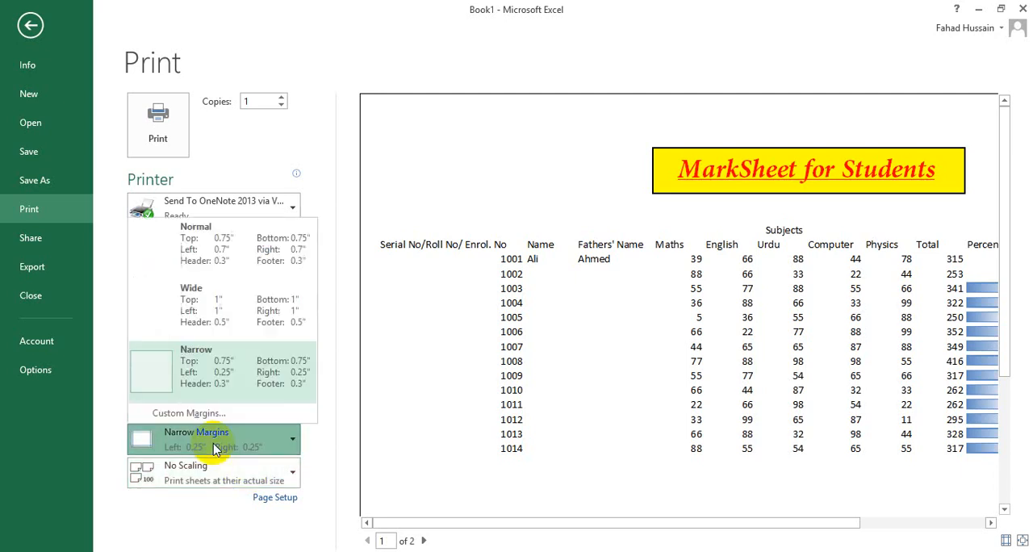
left_click_drag(611, 523, 755, 524)
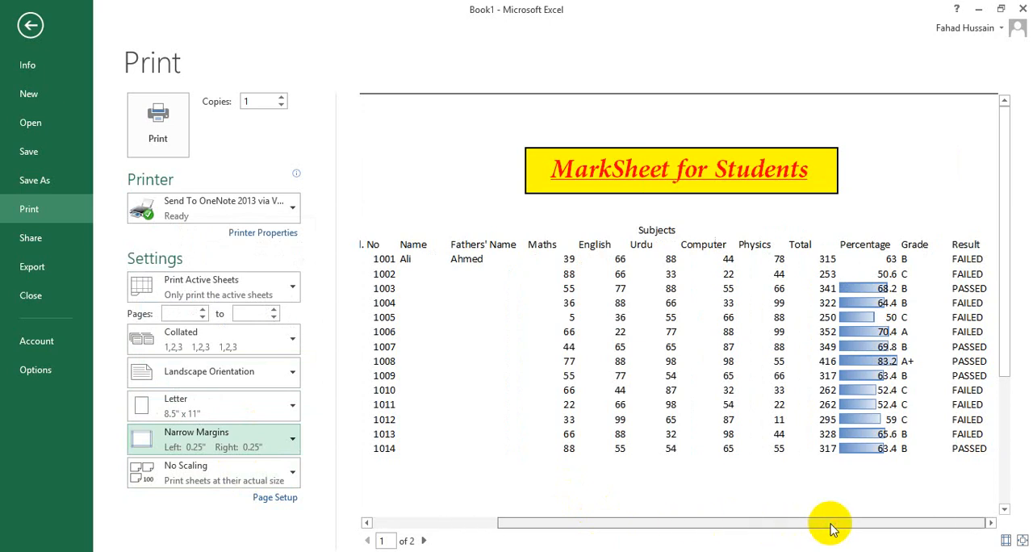
left_click_drag(830, 524, 830, 520)
key("Escape")
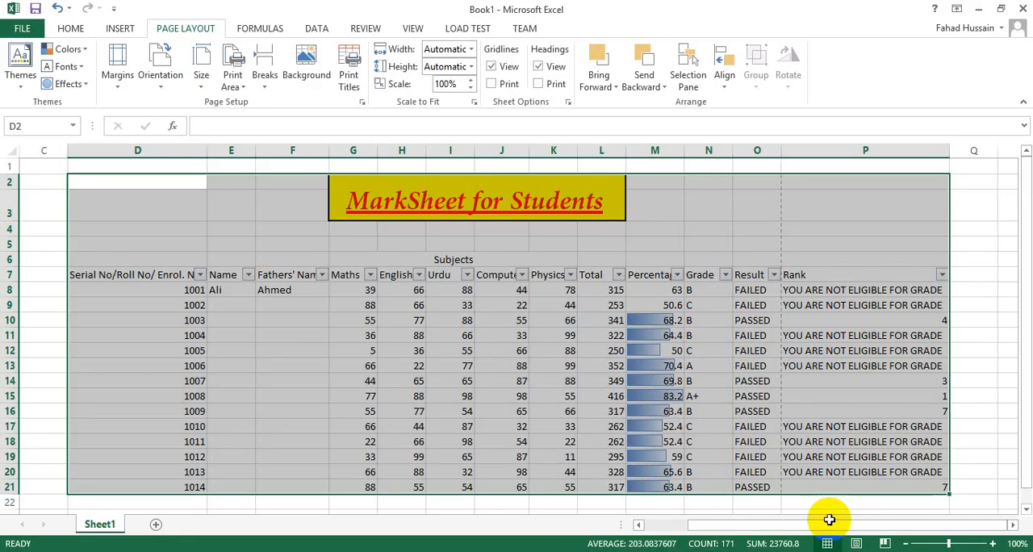
Step: Format the table's header row D7:P7 as bold and italic at font size 12
left_click(399, 352)
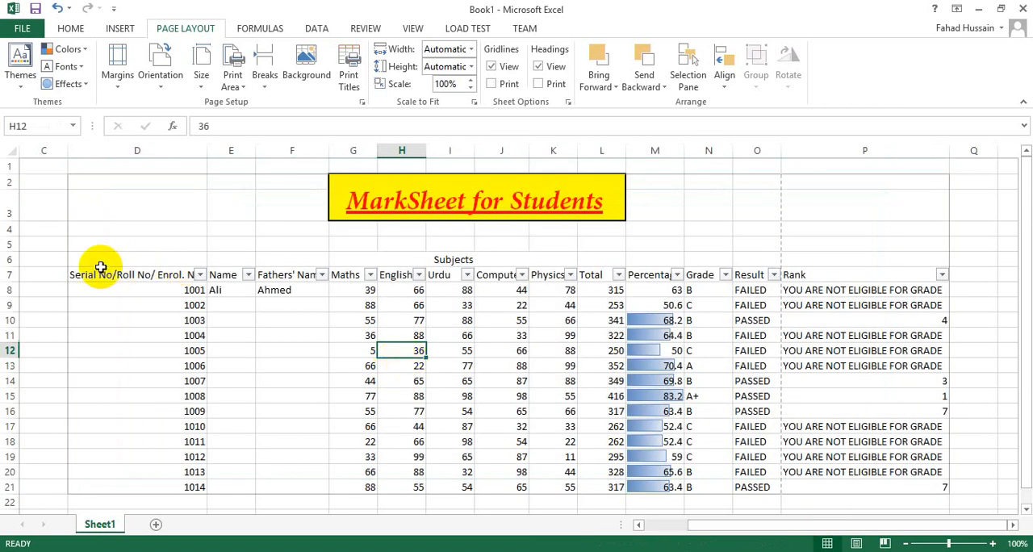
left_click_drag(94, 274, 228, 276)
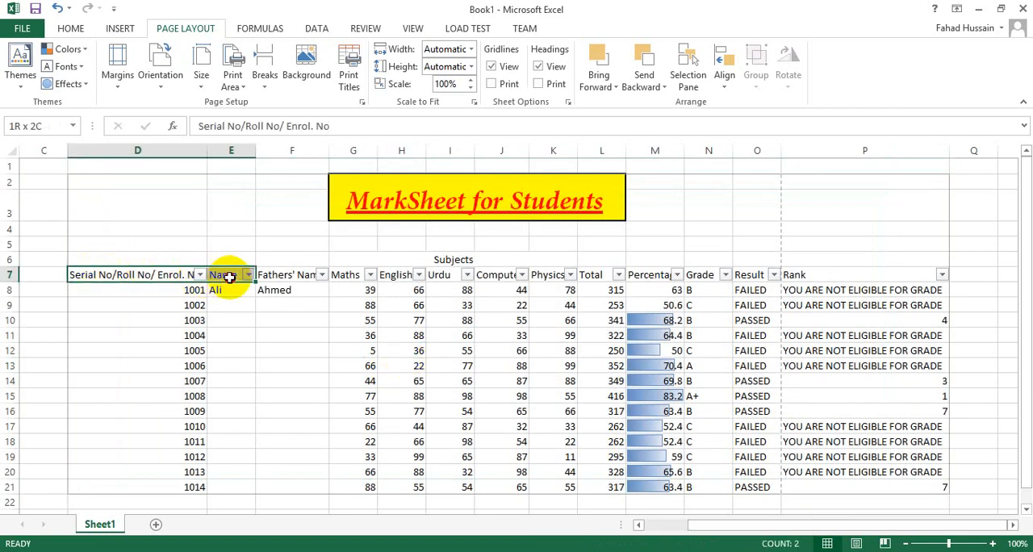
left_click_drag(229, 277, 885, 274)
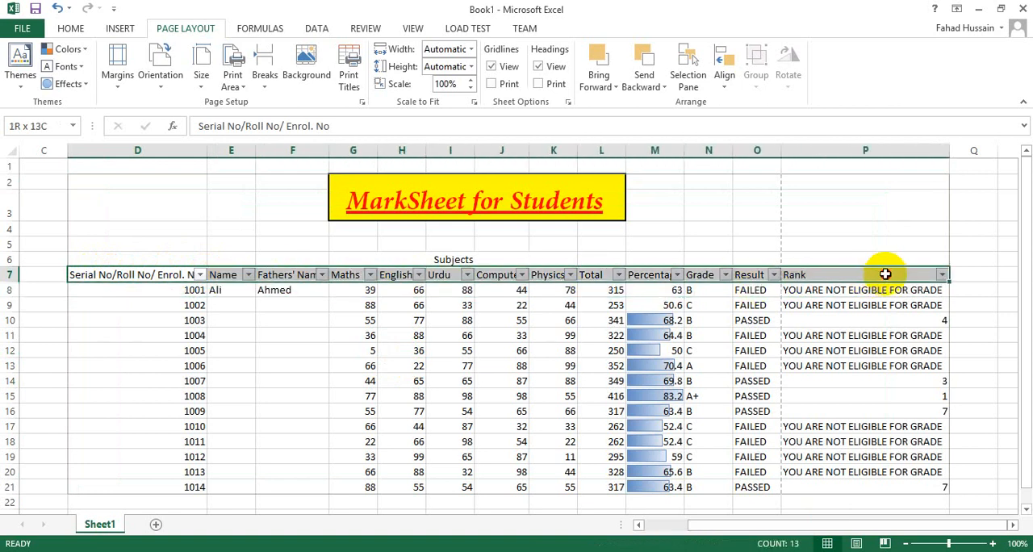
left_click(70, 28)
left_click(130, 78)
left_click(147, 78)
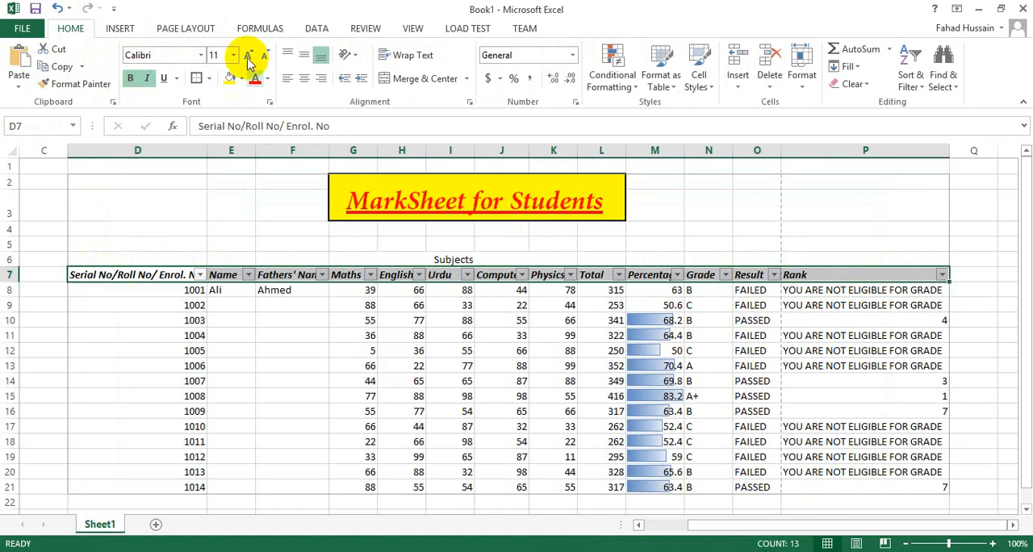
left_click(245, 56)
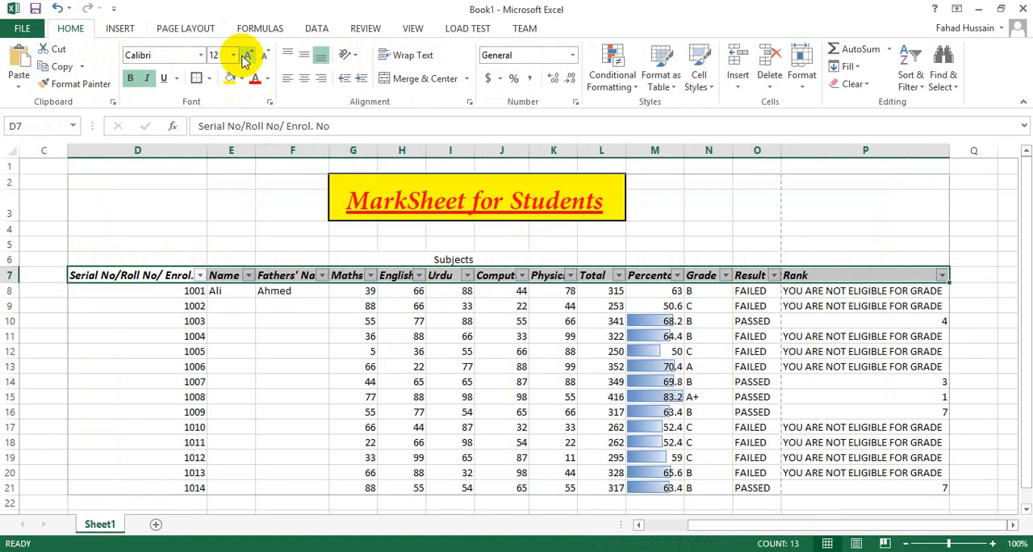
Step: Fit the widths of columns D through M, from the serial number to Percentage, to their contents
double_click(207, 151)
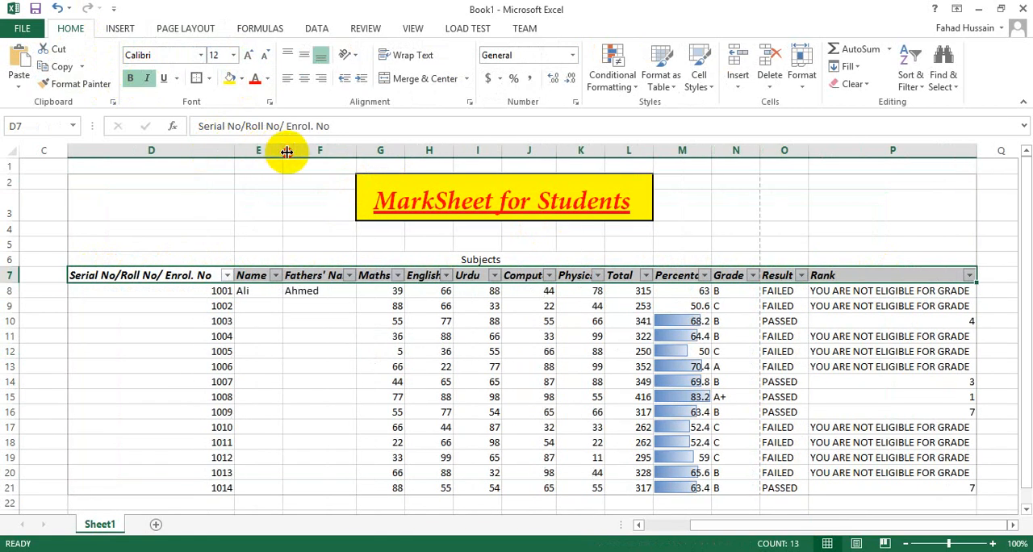
double_click(286, 151)
double_click(364, 152)
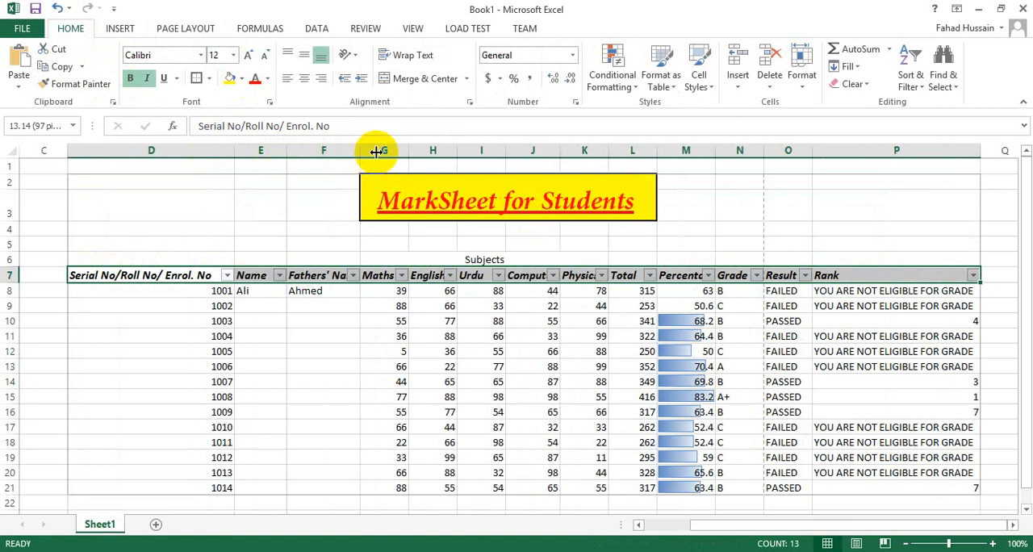
double_click(433, 152)
double_click(487, 153)
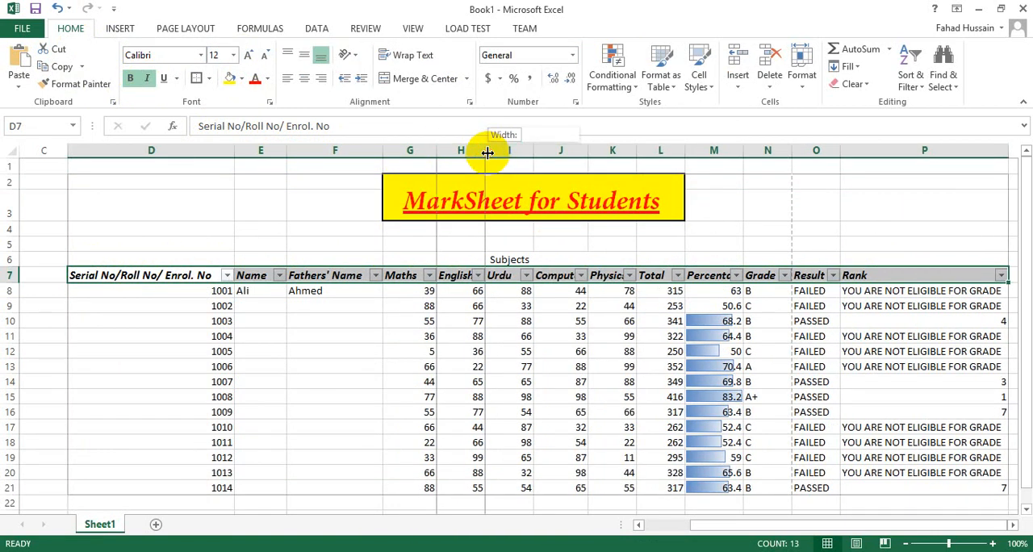
double_click(541, 152)
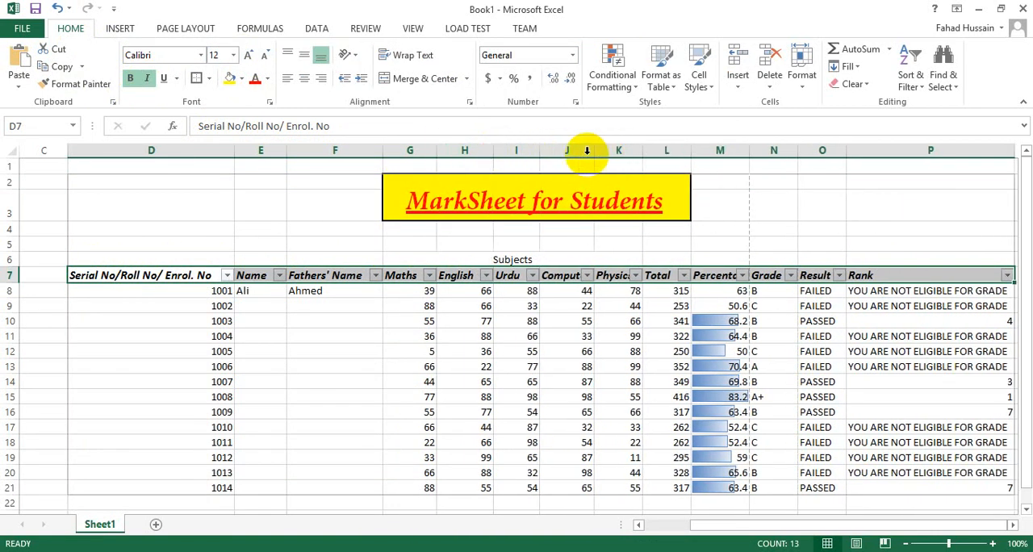
double_click(591, 153)
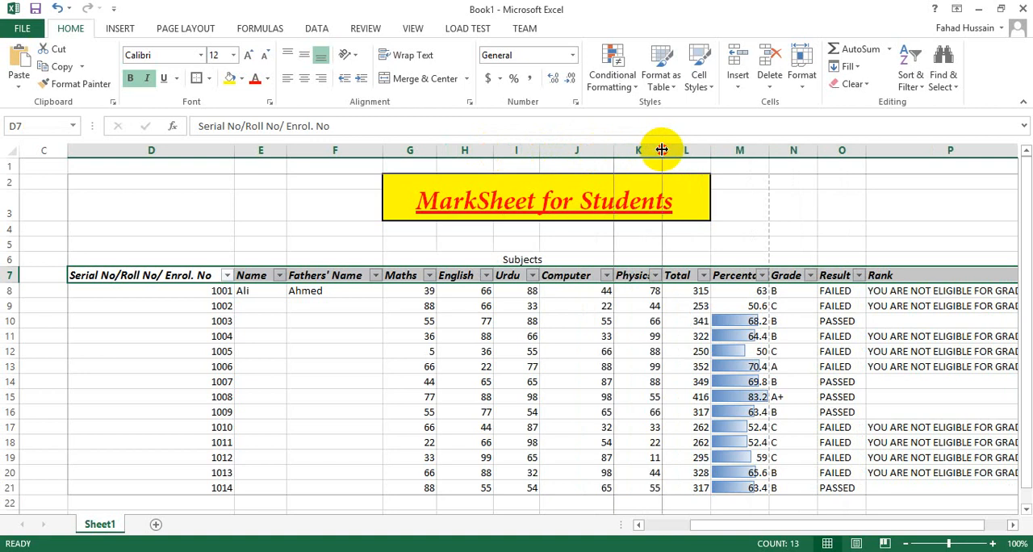
double_click(662, 151)
left_click(730, 151)
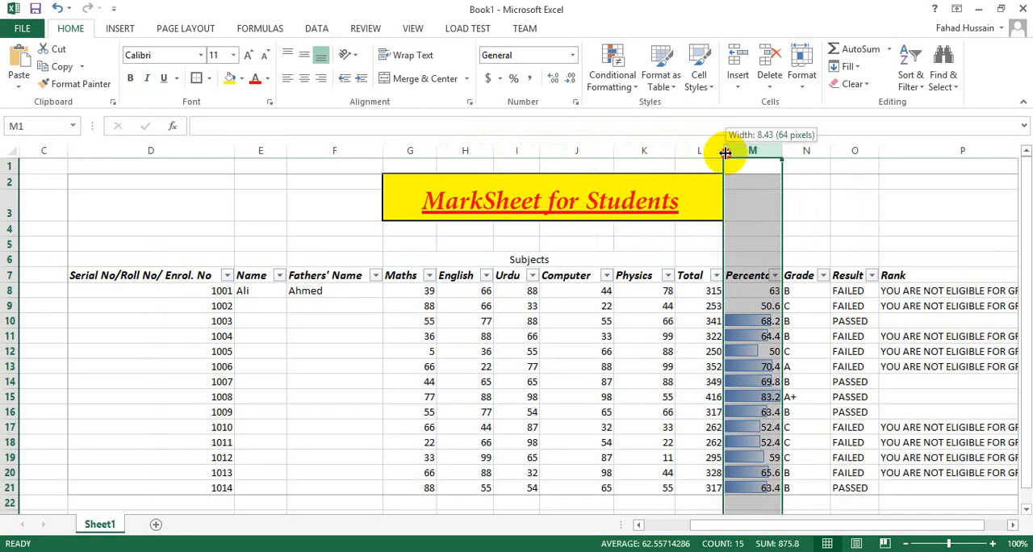
left_click_drag(726, 153, 724, 152)
double_click(780, 151)
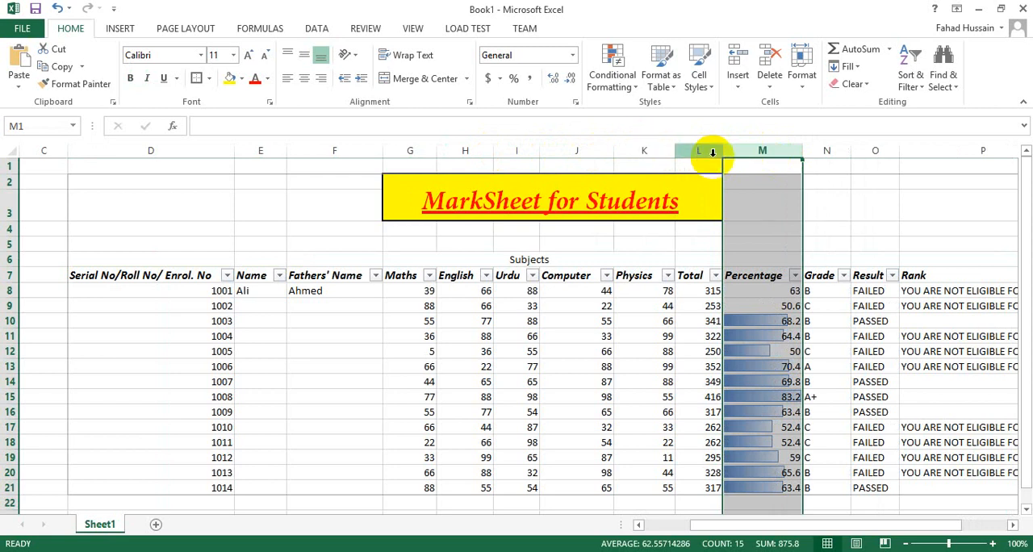
Step: Fit the widths of the Grade and Result columns, N and O, to their contents
left_click_drag(851, 151, 855, 151)
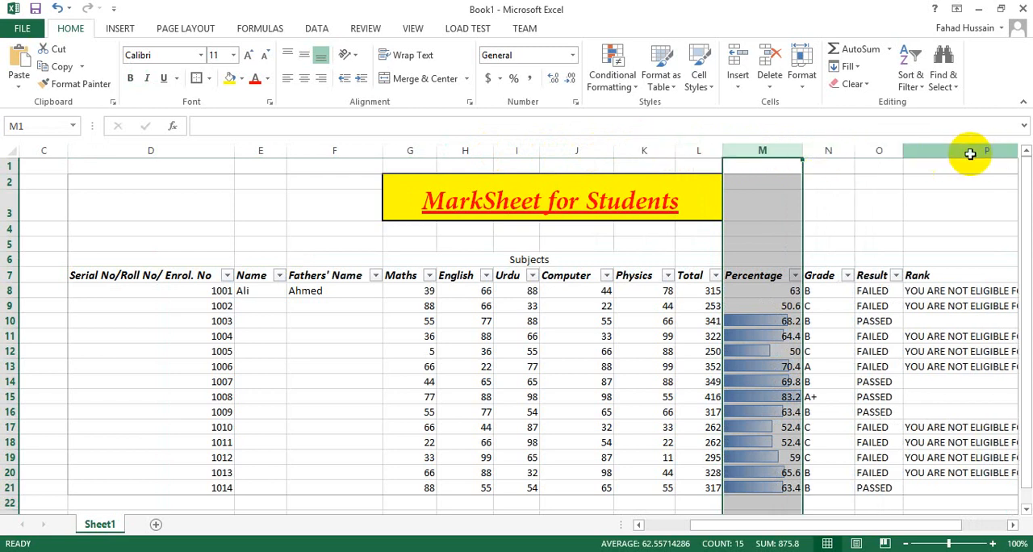
left_click(891, 150)
double_click(903, 150)
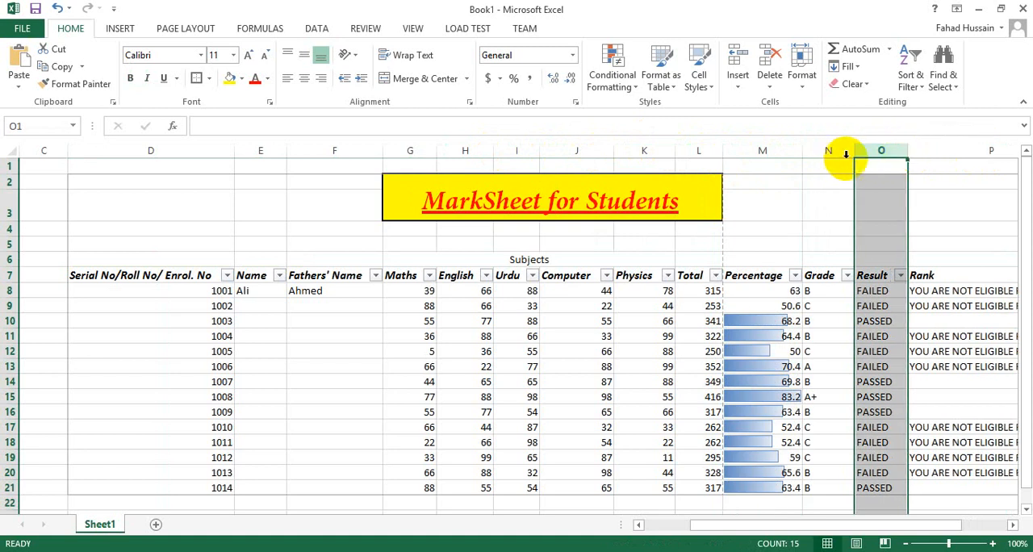
left_click(524, 292)
Step: Angle the merged Subjects heading in G6 clockwise and make row 6 tall enough to show the slanted text
scroll(520, 283, "down", 1)
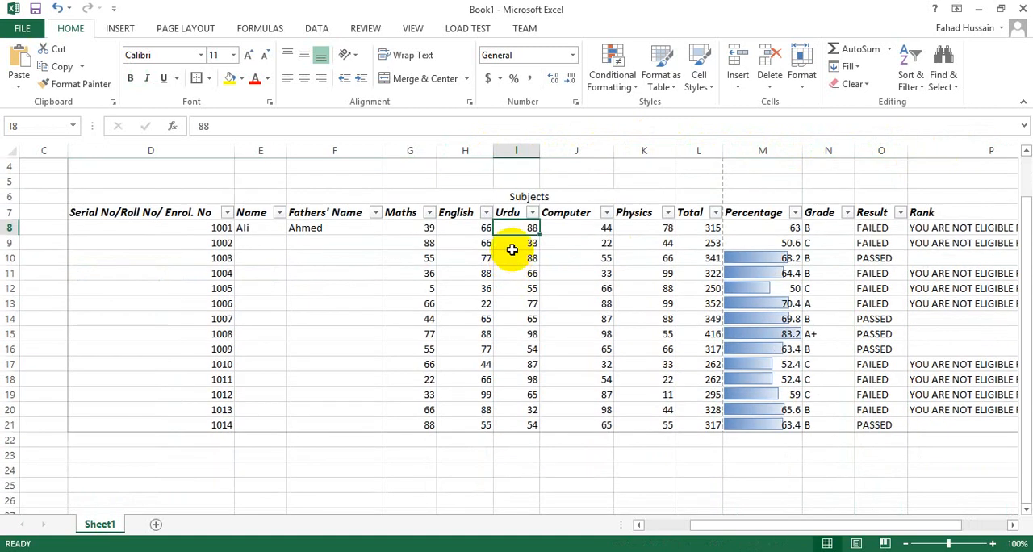
left_click(517, 202)
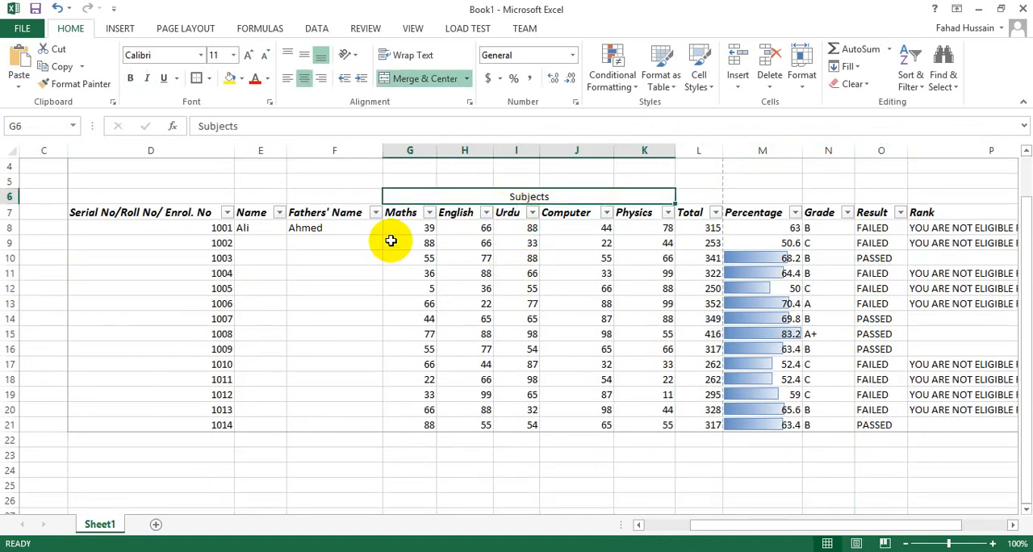
left_click(350, 57)
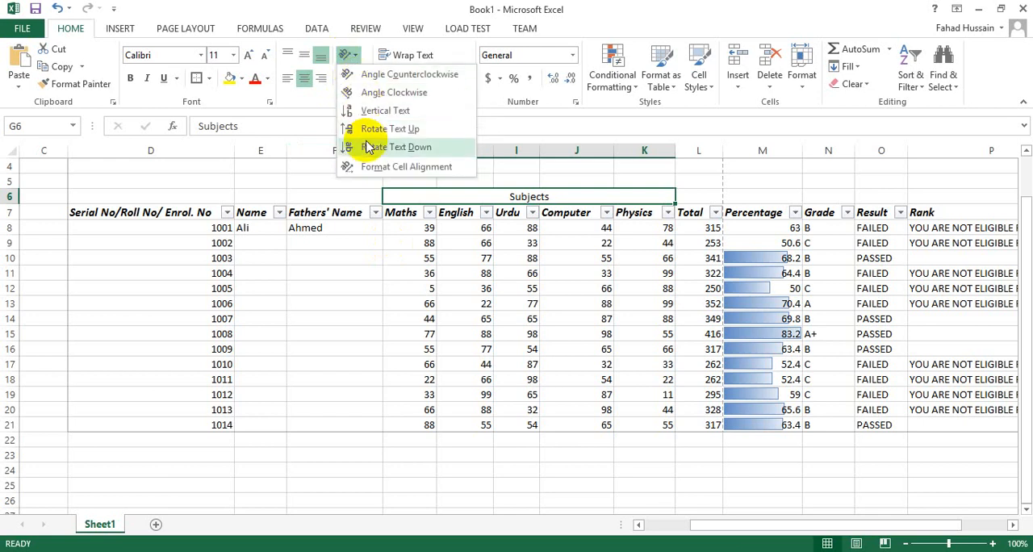
left_click(379, 93)
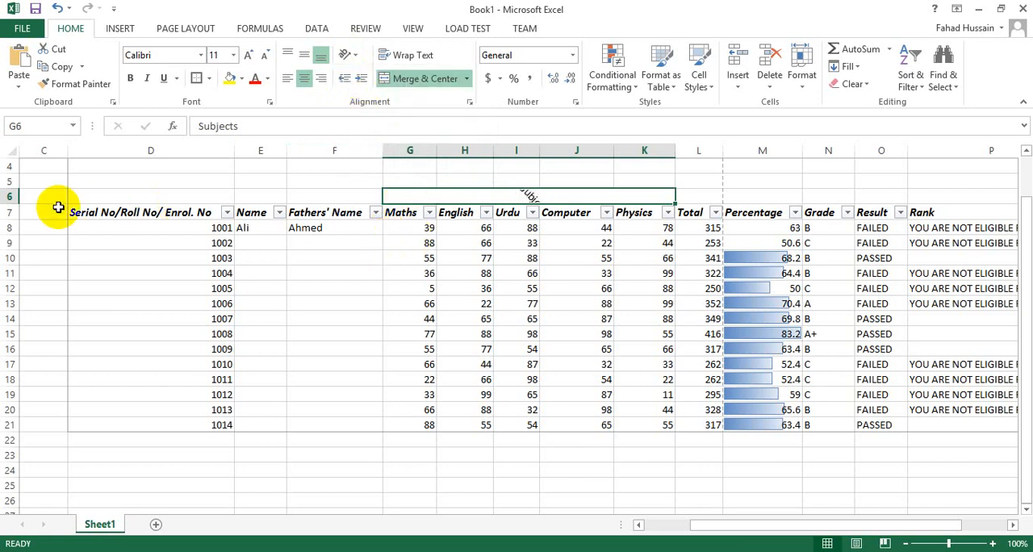
left_click_drag(14, 204, 11, 269)
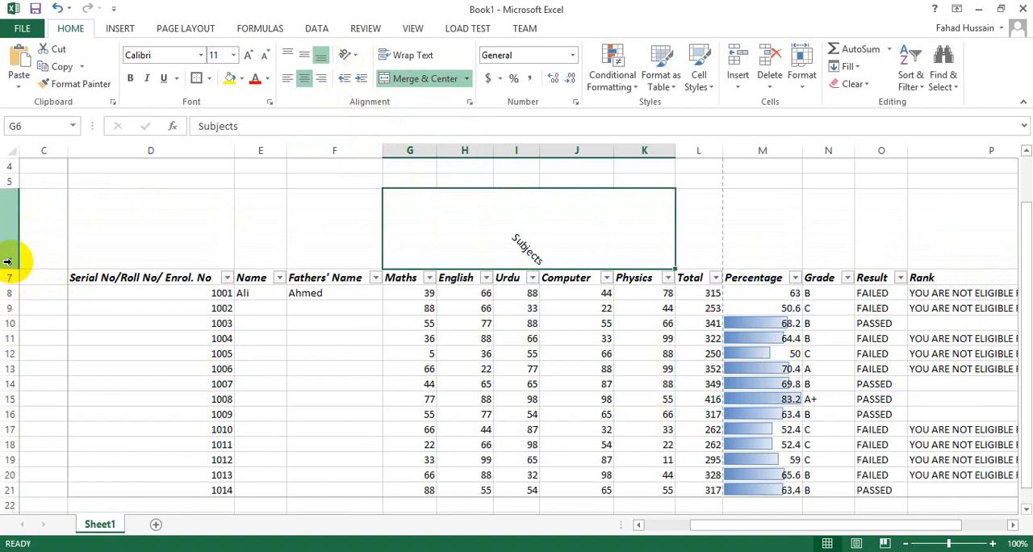
Step: Format the Subjects heading as bold and italic with a yellow fill and black font color
left_click(130, 79)
left_click(230, 78)
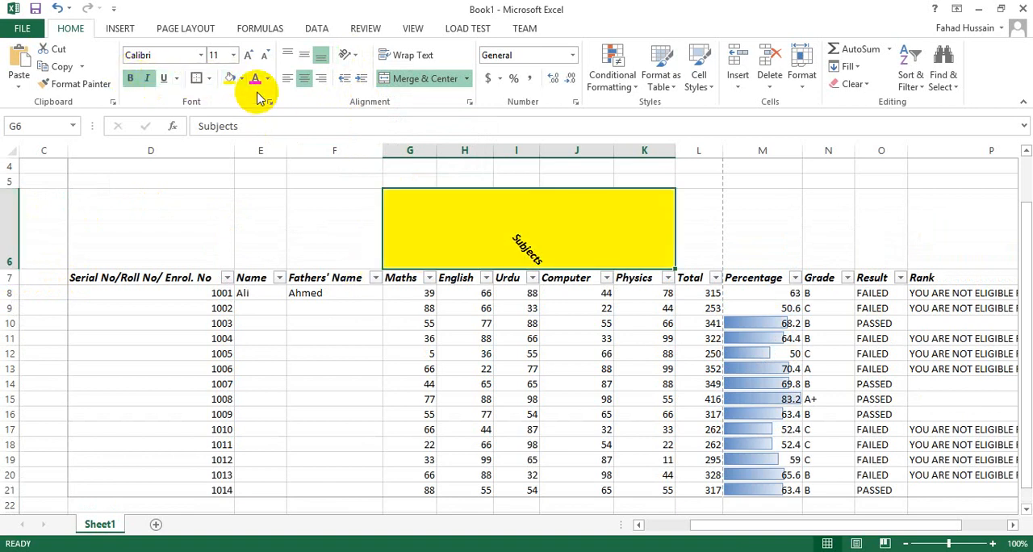
left_click(265, 81)
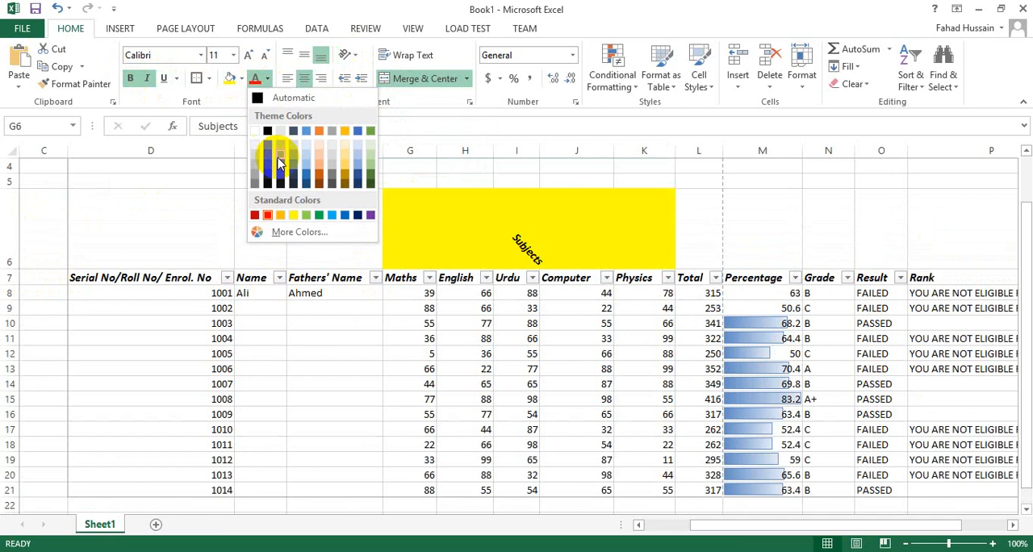
left_click(283, 214)
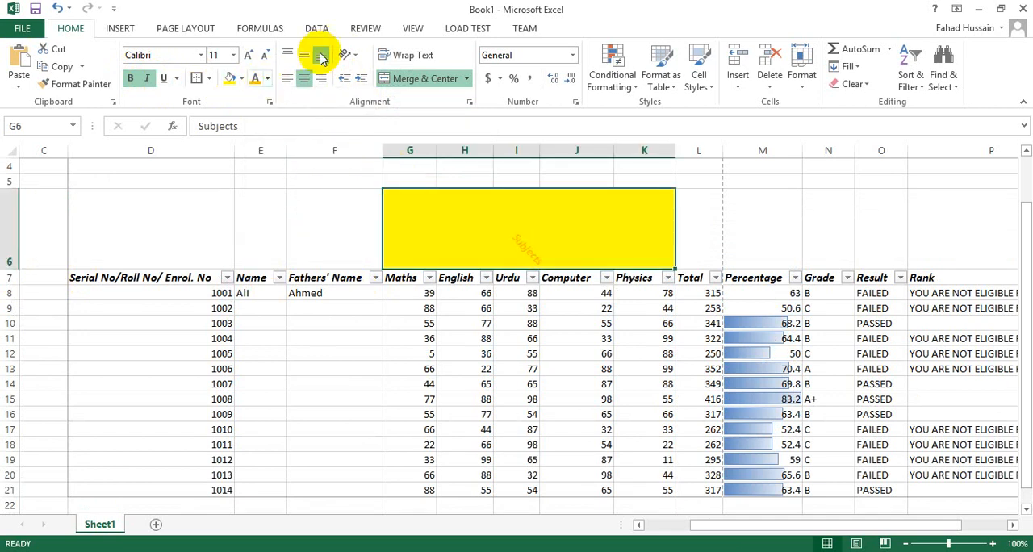
left_click(268, 81)
left_click(265, 130)
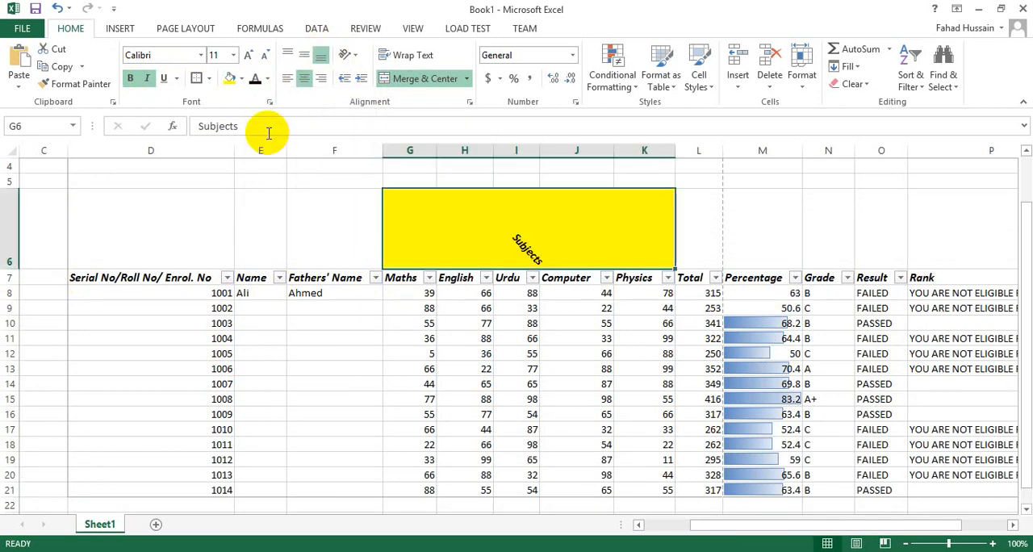
Step: Try the Vertical Text, Rotate Text Up and Rotate Text Down orientations on the Subjects heading
left_click(353, 58)
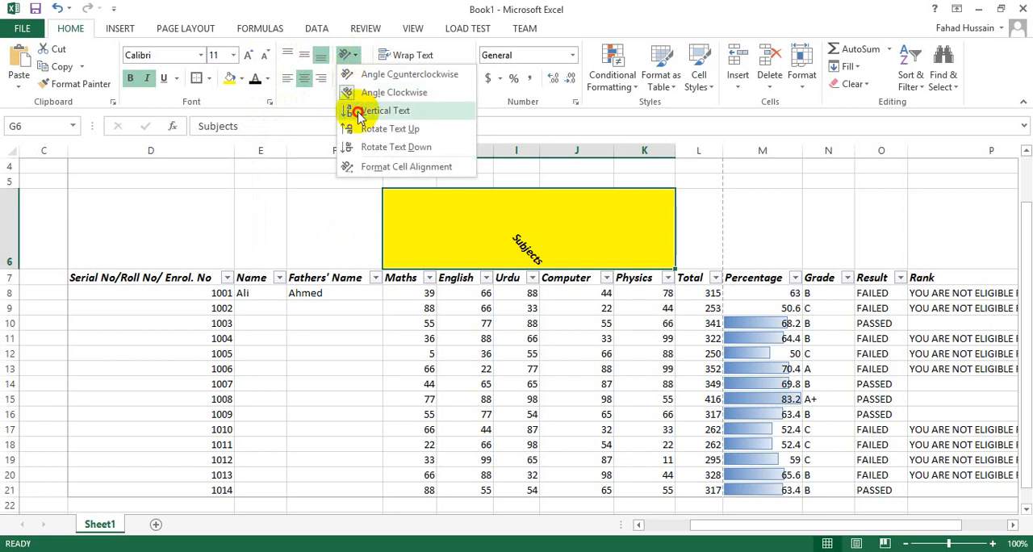
left_click(359, 108)
left_click(351, 56)
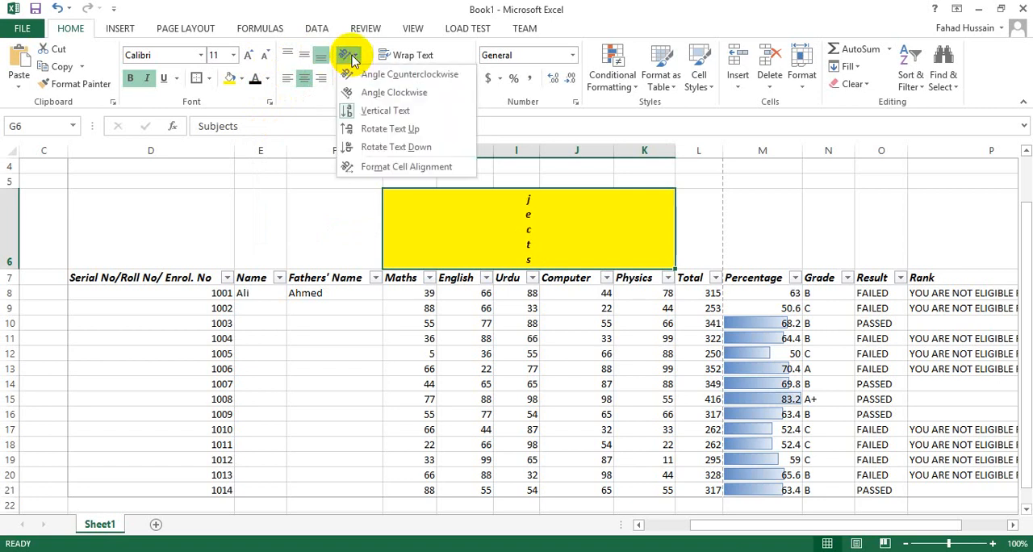
left_click(380, 132)
left_click(355, 57)
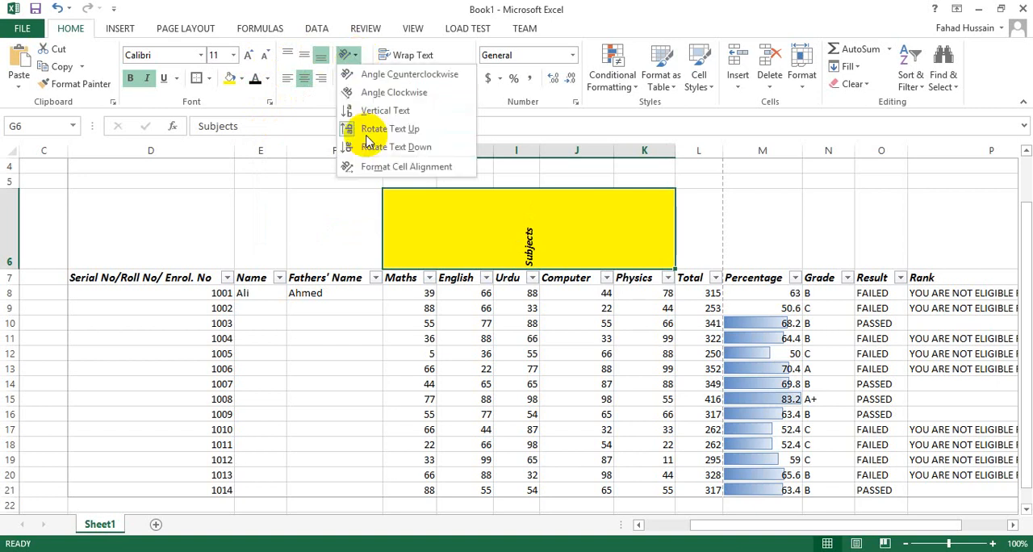
left_click(375, 146)
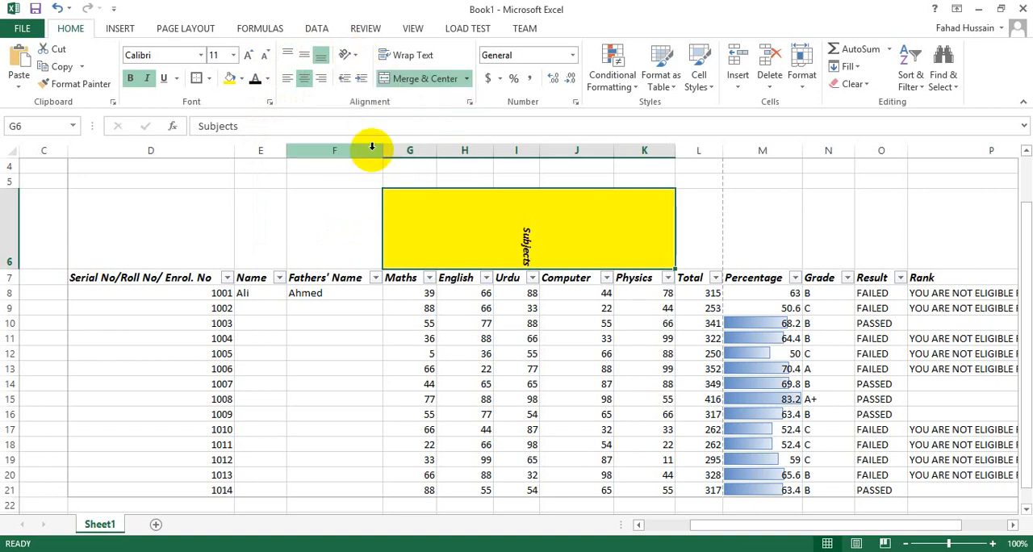
Step: Set the Subjects heading's text orientation to 19 degrees and reduce row 6's height to fit the tilted text closely
left_click(355, 56)
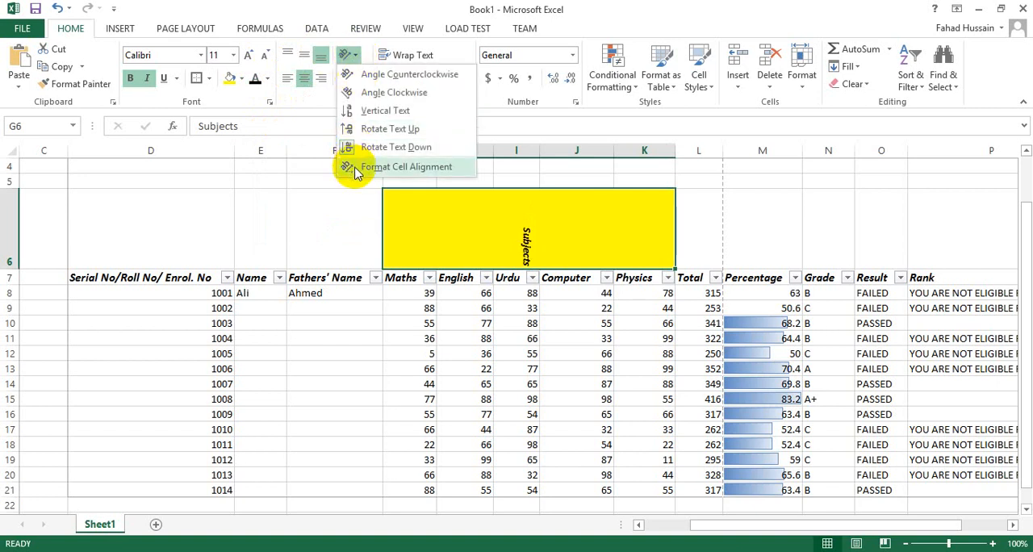
left_click(357, 169)
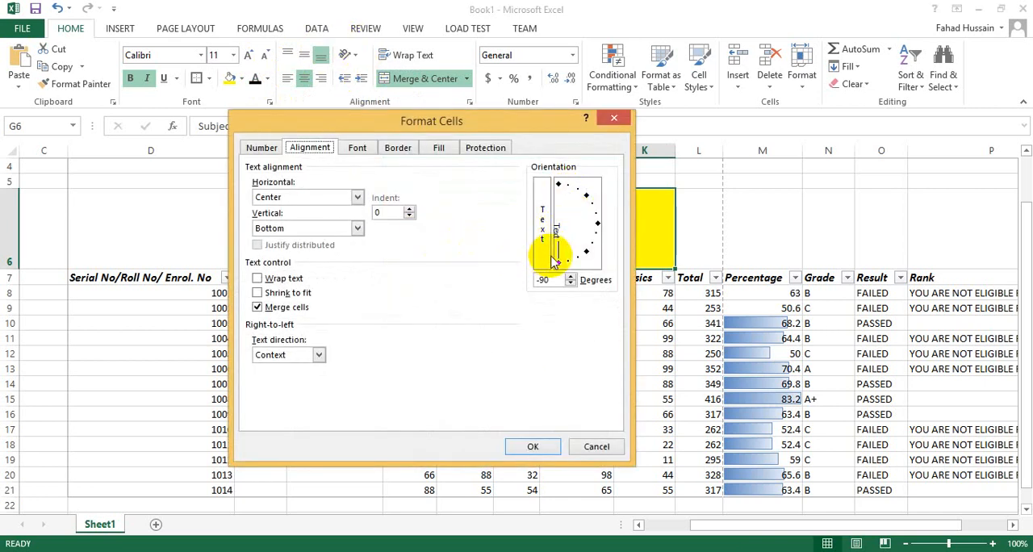
left_click_drag(569, 257, 594, 221)
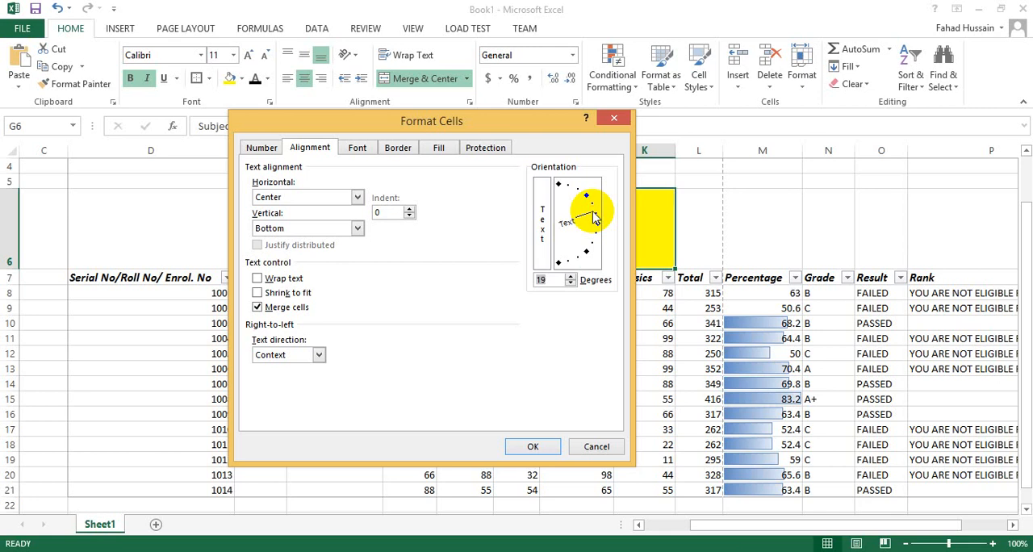
left_click(525, 445)
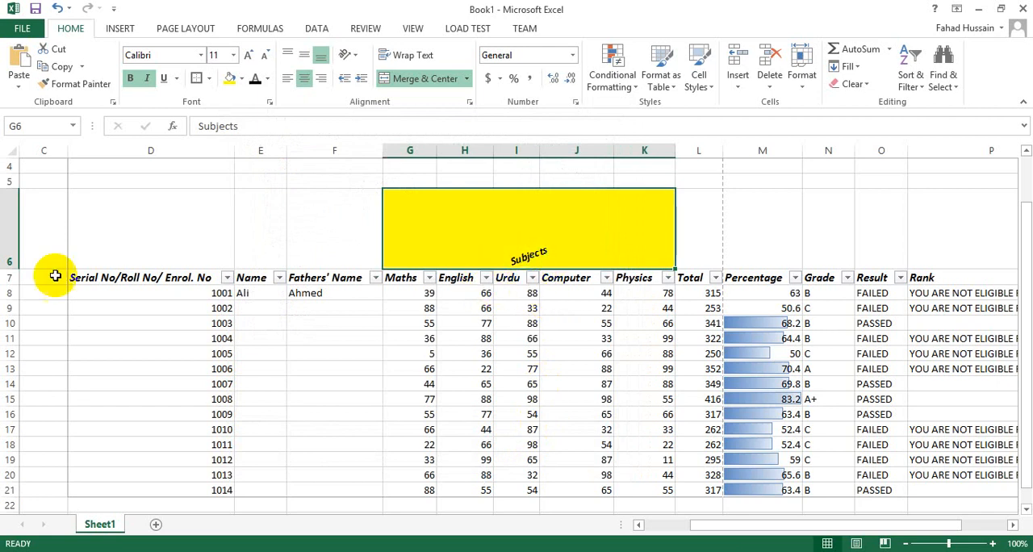
left_click_drag(10, 268, 8, 215)
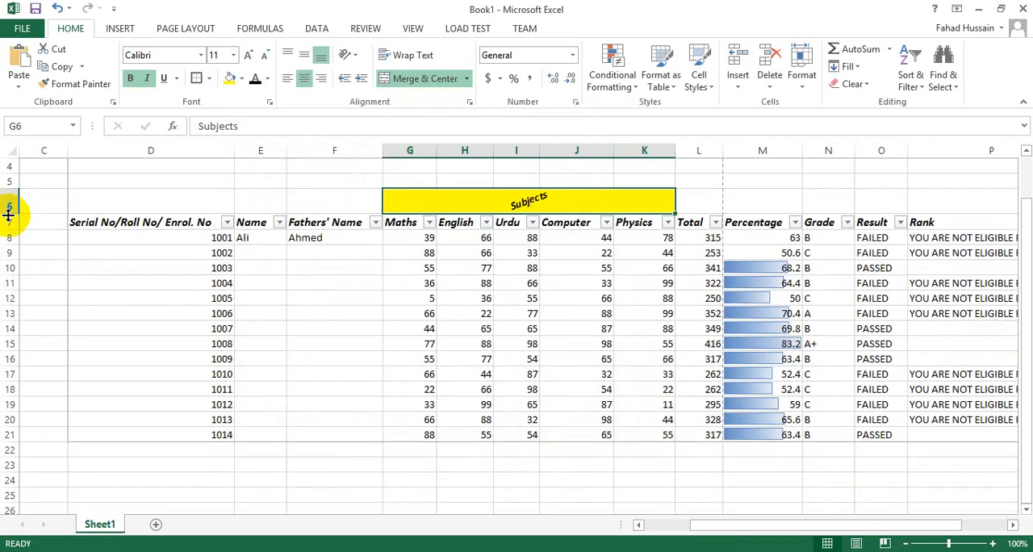
left_click(387, 280)
Step: Apply All Borders to the whole marksheet table, D6:P21, including the Subjects row
scroll(386, 242, "up", 1)
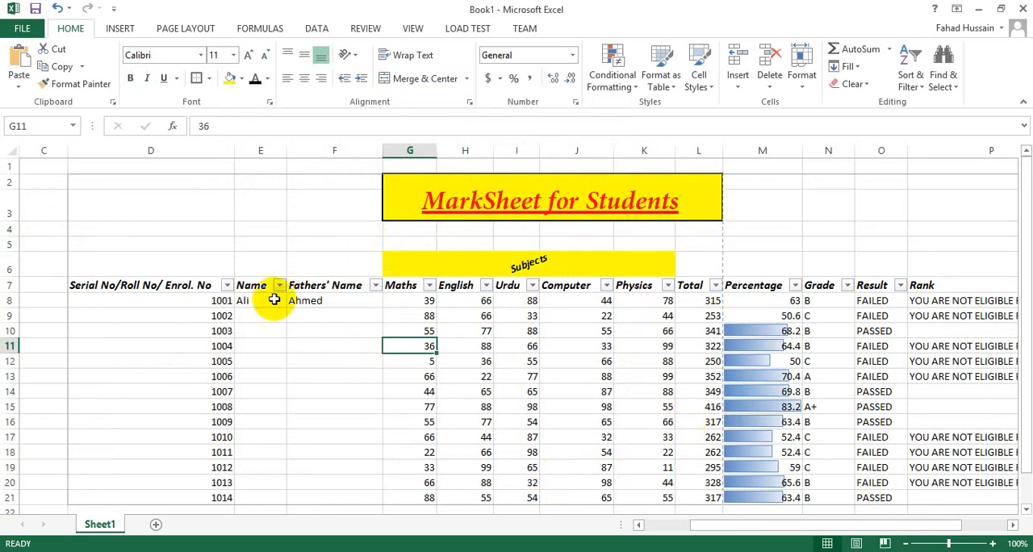
left_click_drag(101, 284, 992, 406)
left_click_drag(104, 258, 818, 422)
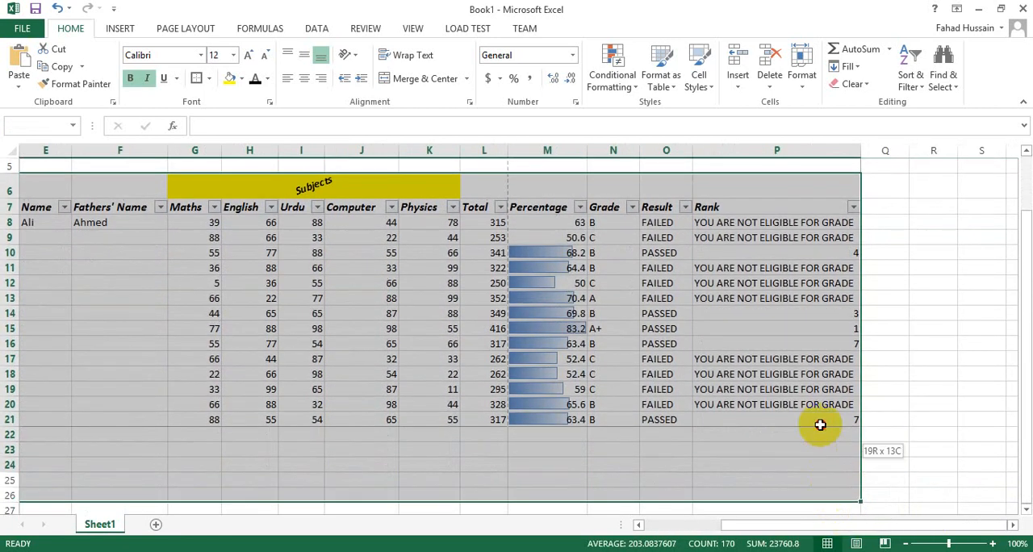
left_click(208, 79)
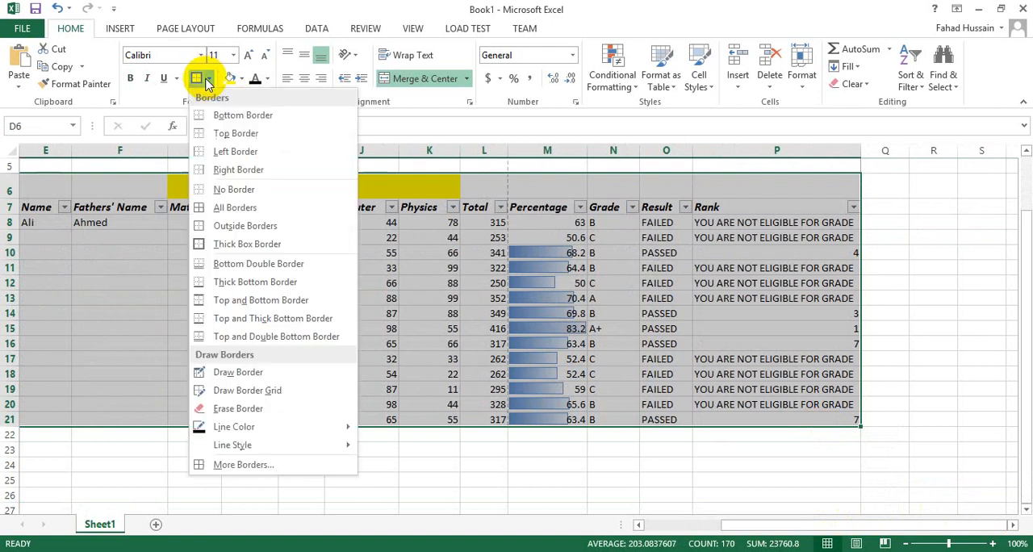
left_click(232, 212)
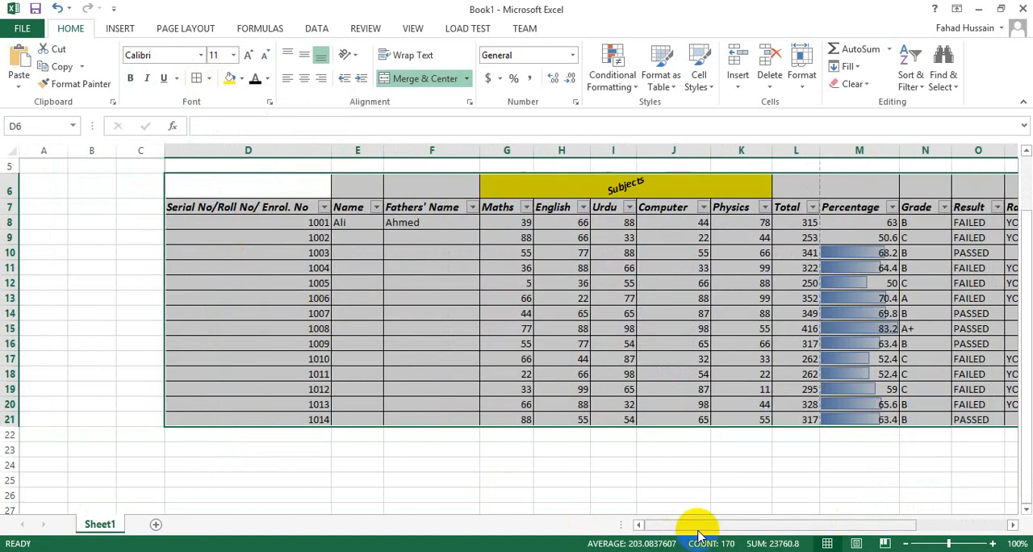
left_click_drag(715, 526, 739, 526)
left_click(473, 355)
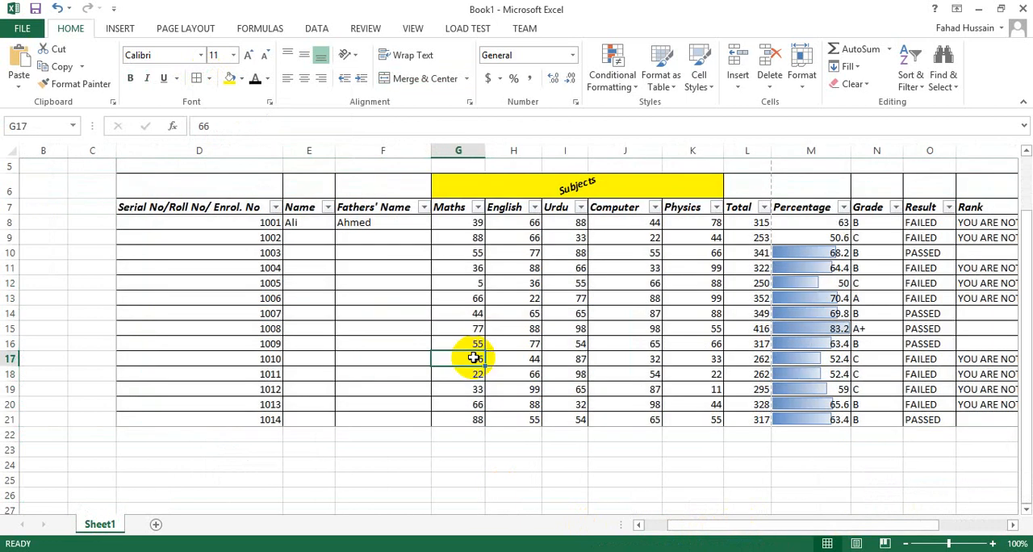
Step: Examine the bordered marksheet in the print preview, then return to the worksheet and look over its columns through Rank
key("ctrl+p")
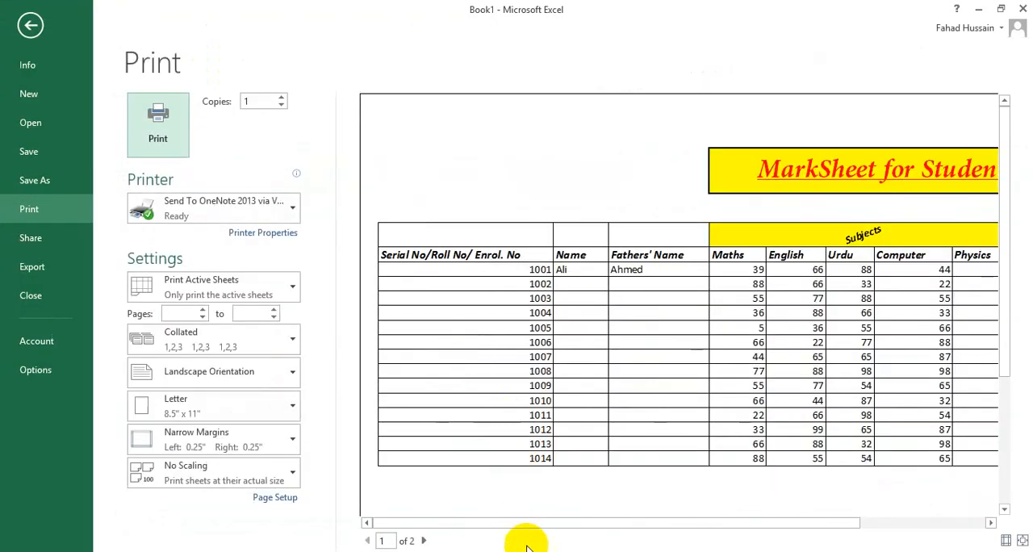
left_click_drag(544, 522, 694, 524)
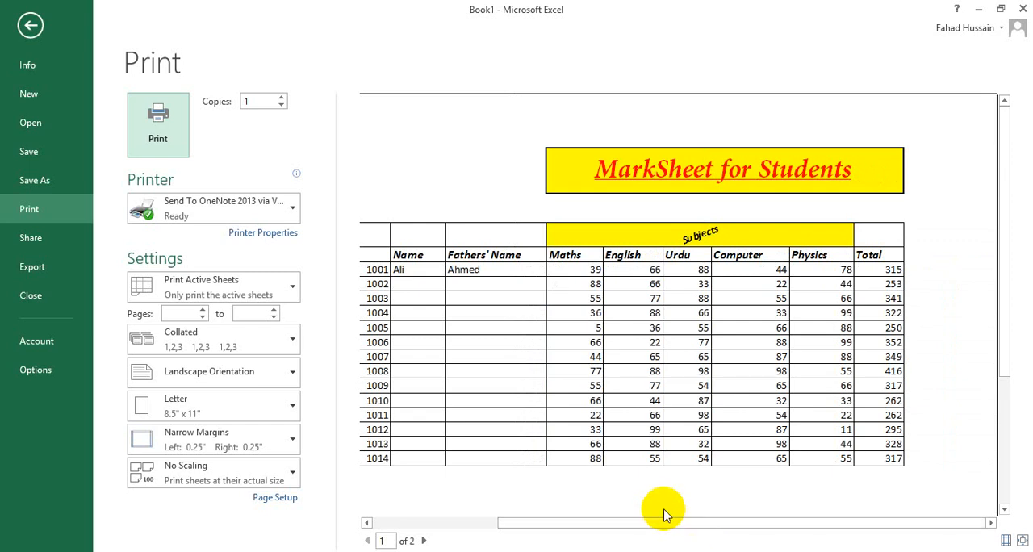
key("Escape")
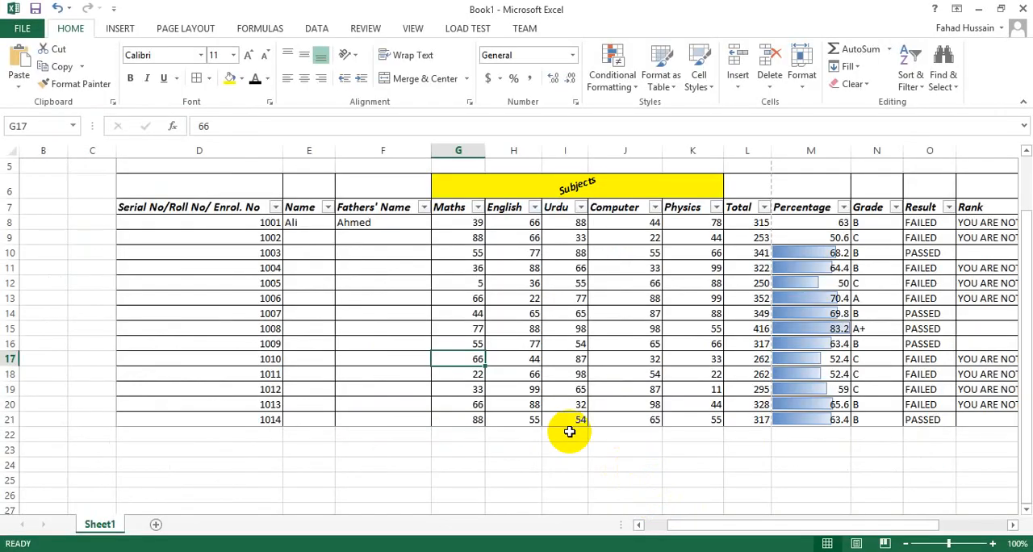
scroll(453, 435, "up", 1)
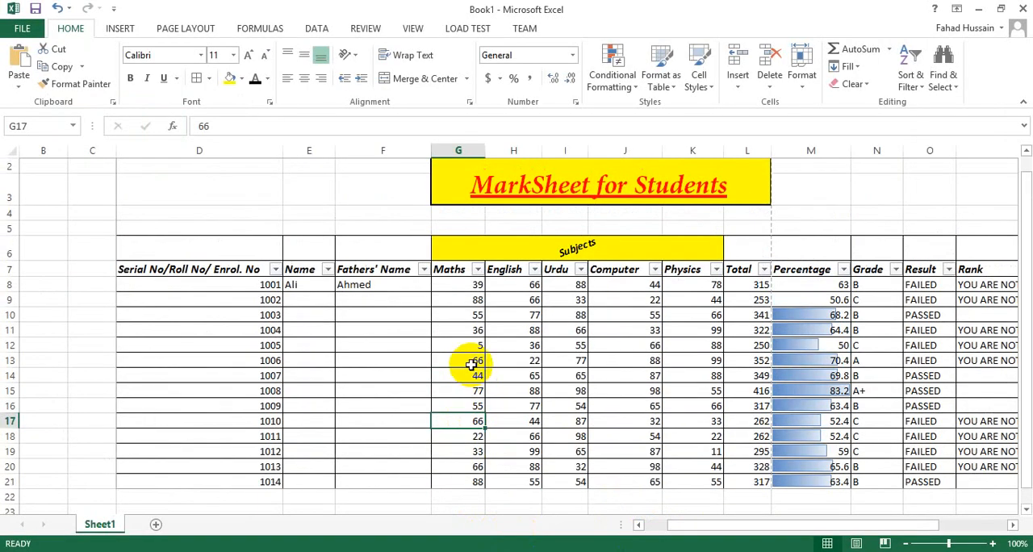
left_click(473, 362)
left_click_drag(708, 526, 766, 526)
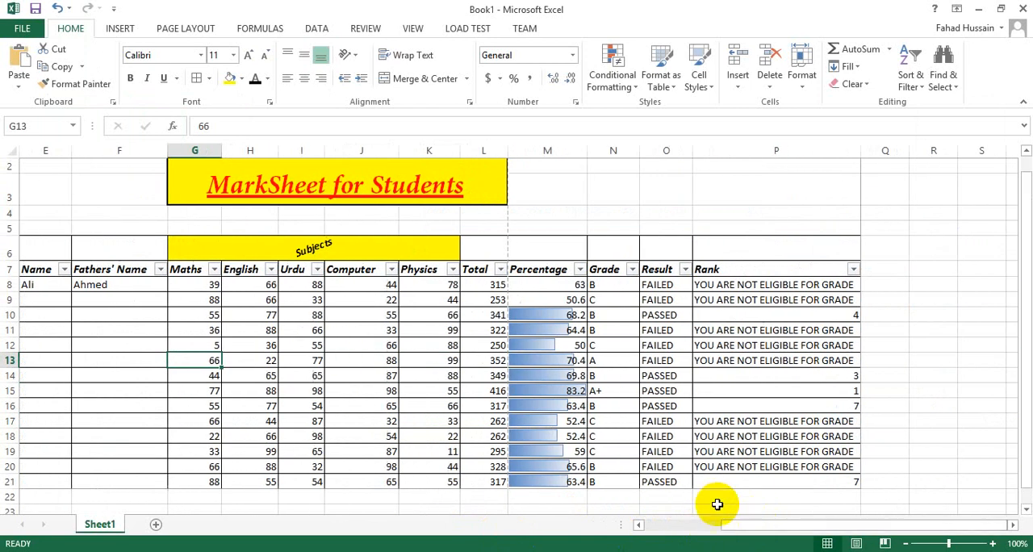
Step: Format the Total values in L8:L21 in the dollar accounting format with no decimal places
scroll(521, 407, "down", 1)
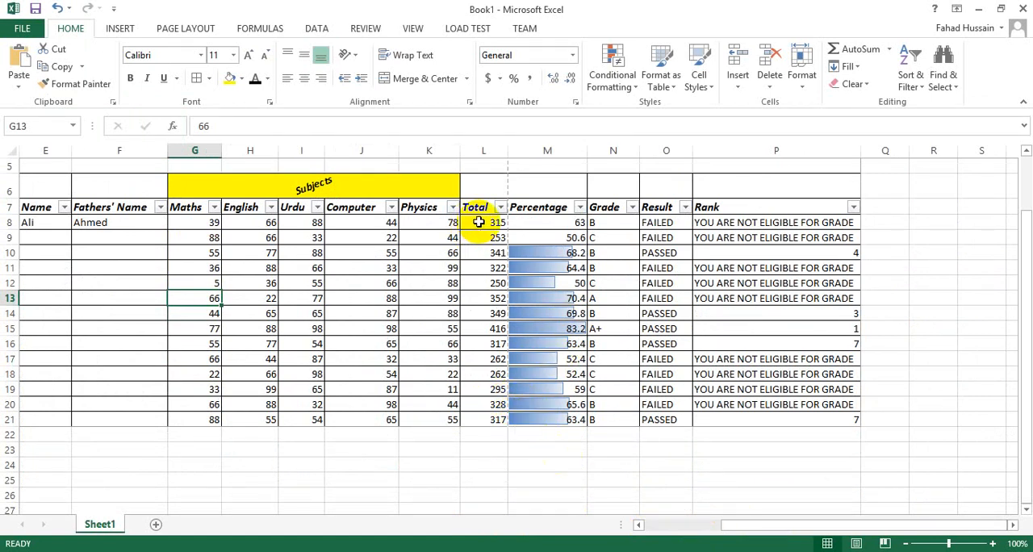
left_click_drag(474, 222, 480, 419)
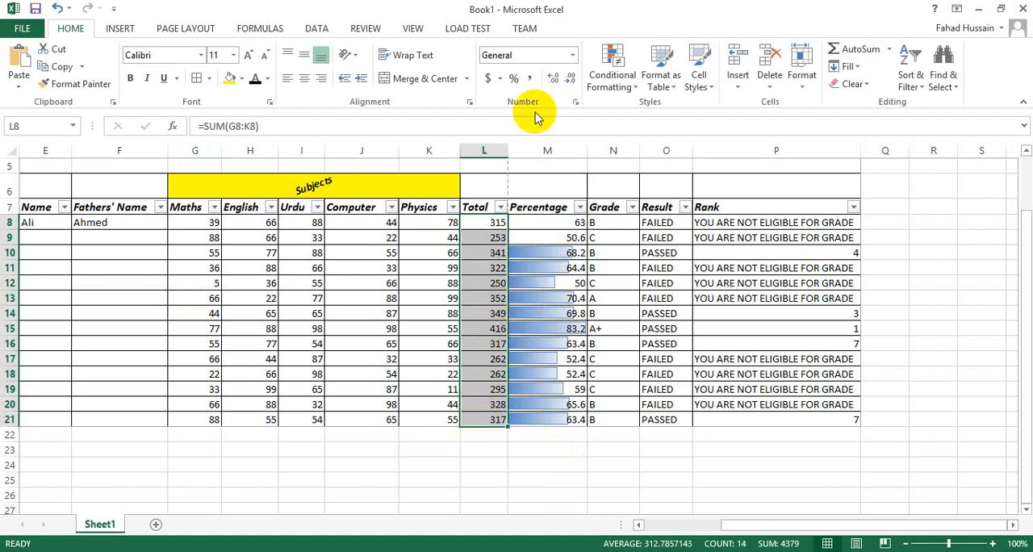
left_click(487, 78)
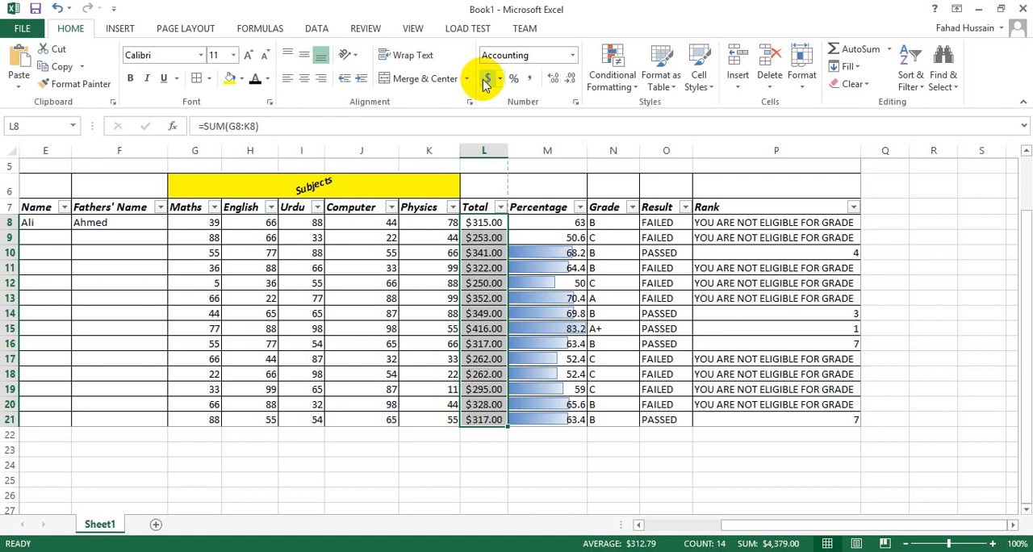
left_click(571, 82)
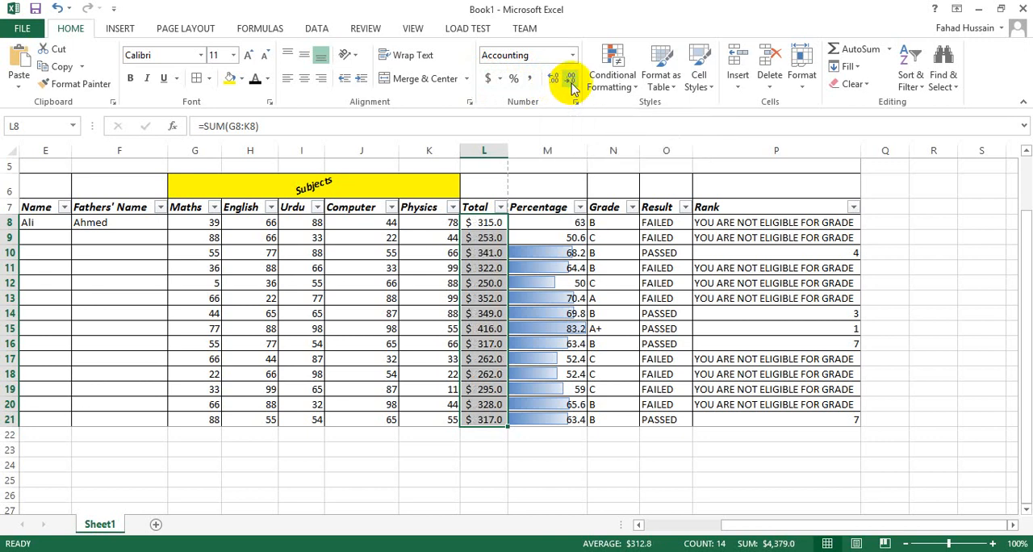
left_click(570, 81)
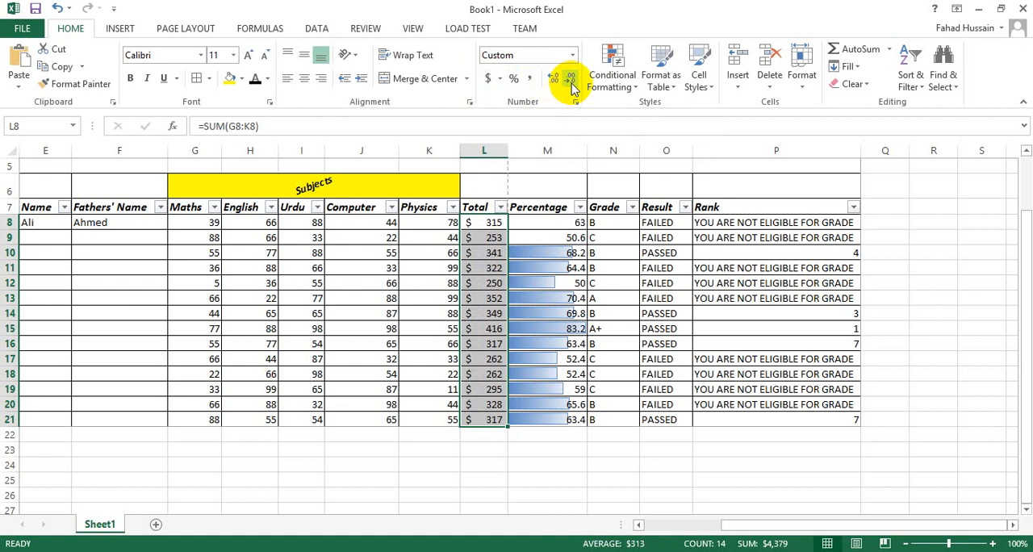
Step: Show the Total values in L8:L21 with two decimal places
left_click(552, 80)
left_click(552, 82)
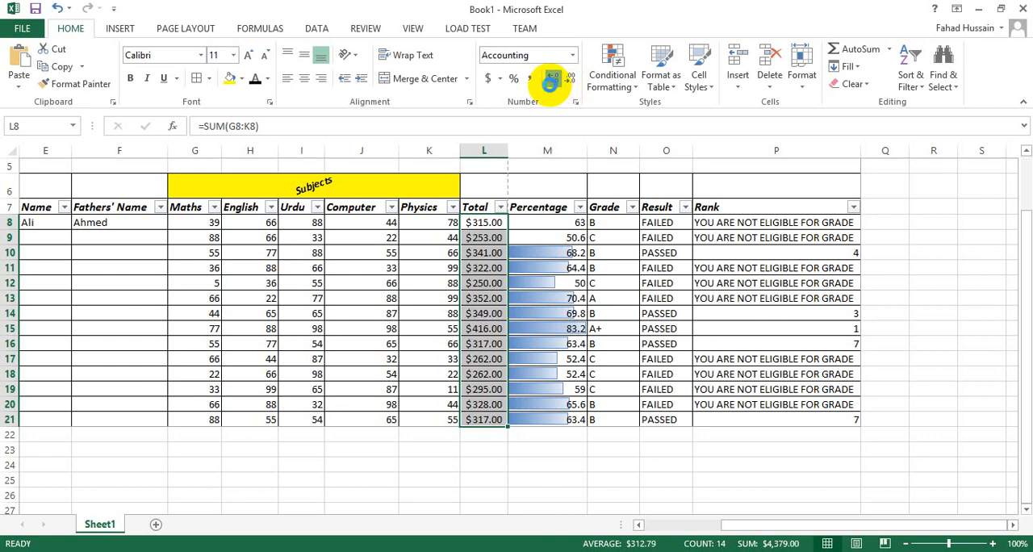
left_click(552, 87)
left_click(551, 85)
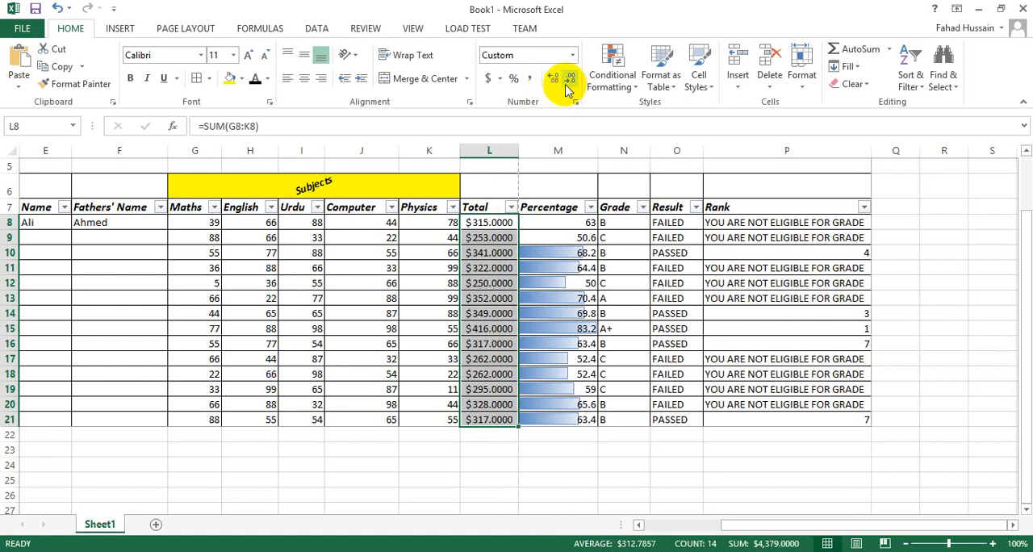
left_click(568, 85)
left_click(568, 82)
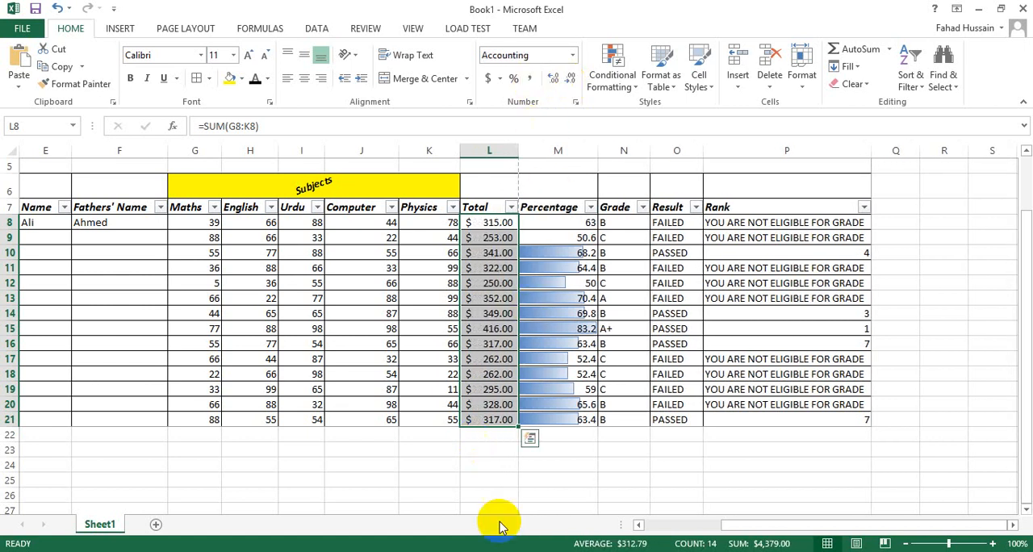
Step: Try to format D6:P21, including the Subjects row, as a table with headers using the Light style with a solid black header
left_click(741, 526)
mouse_move(740, 526)
left_mouse_down()
mouse_move(717, 526)
mouse_move(733, 527)
left_mouse_up()
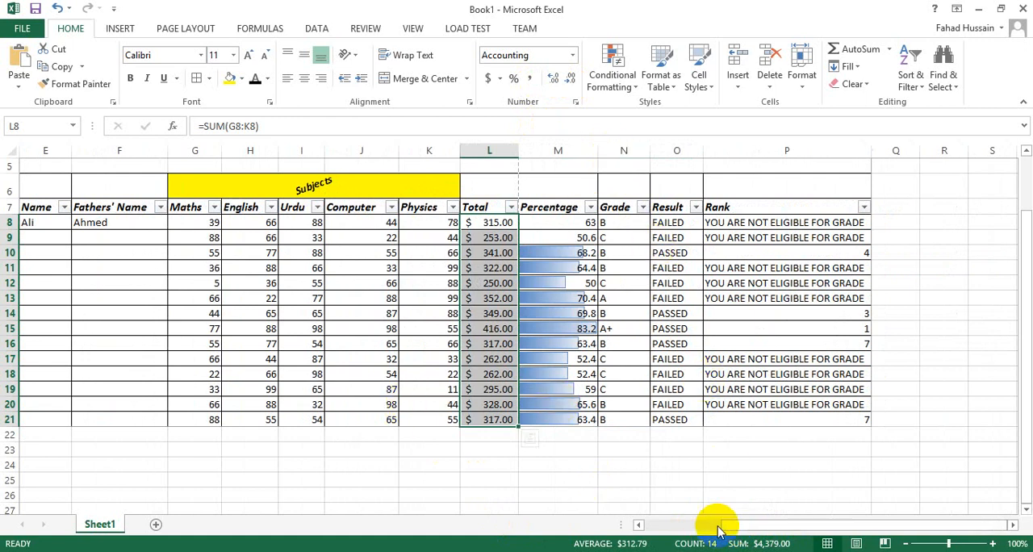
left_click_drag(719, 525, 703, 525)
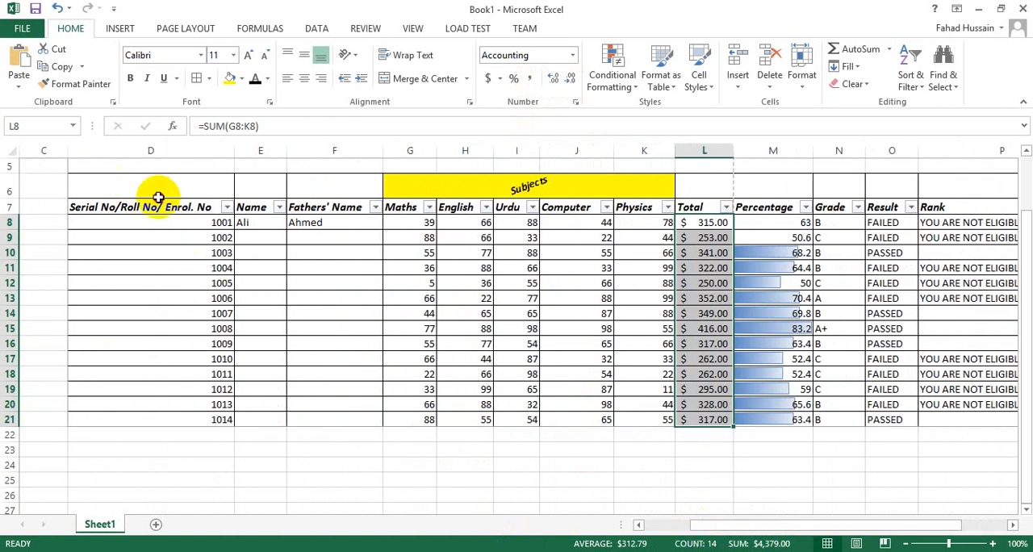
left_click_drag(157, 201, 866, 426)
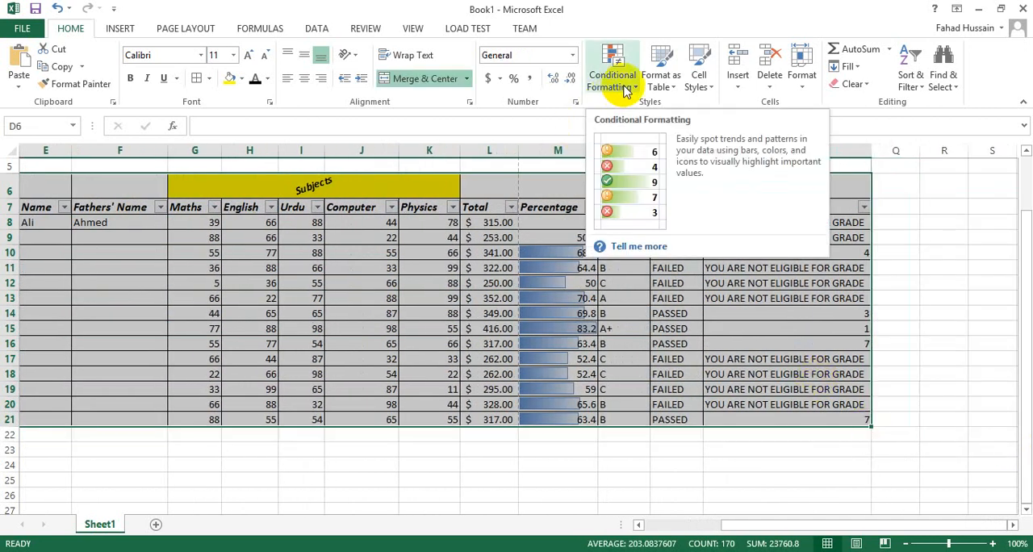
left_click(660, 90)
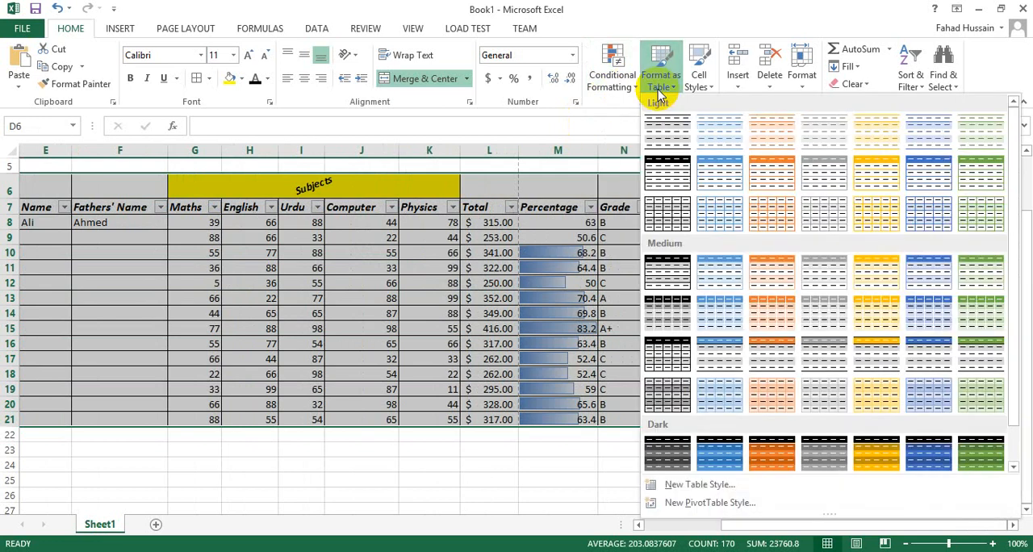
left_click(665, 176)
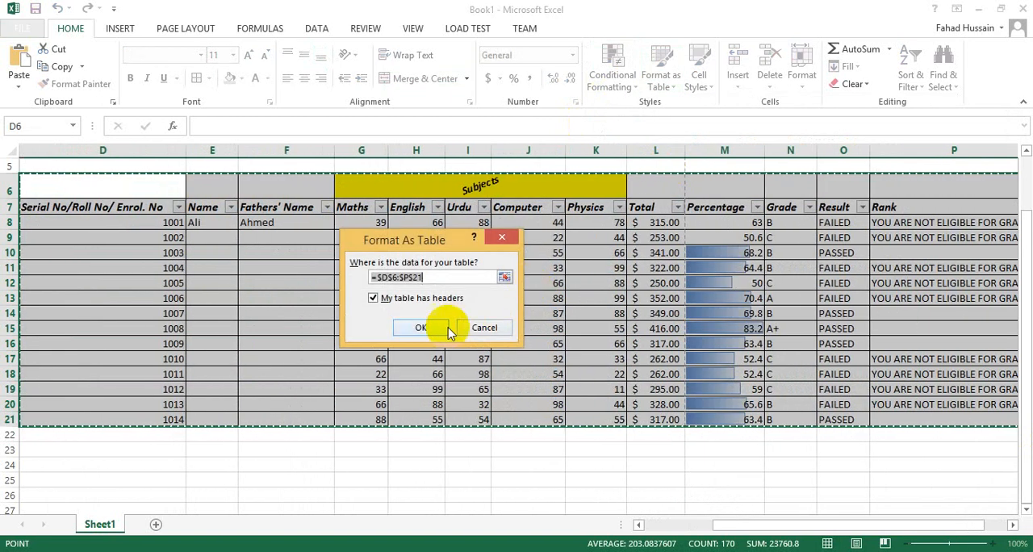
left_click(427, 325)
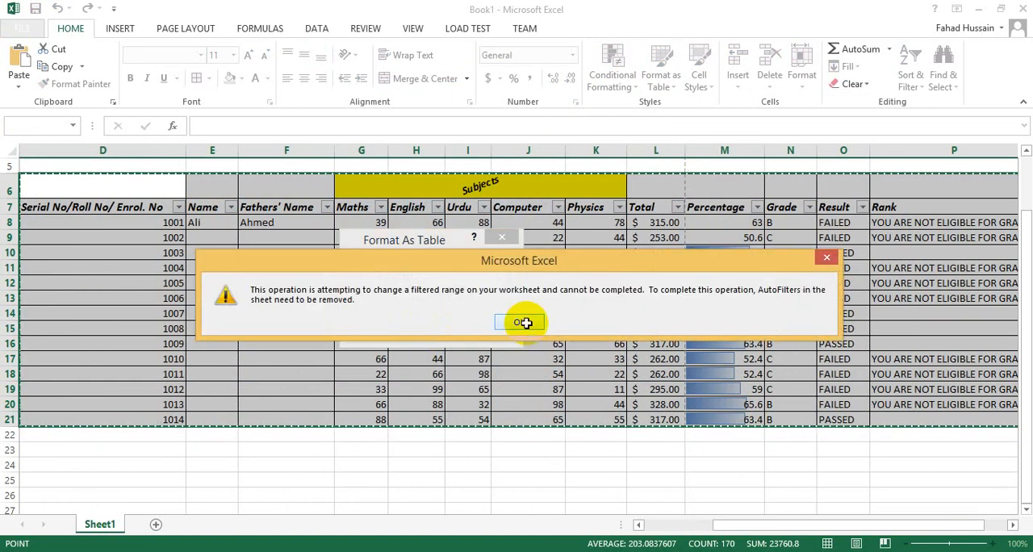
left_click(525, 322)
left_click(414, 325)
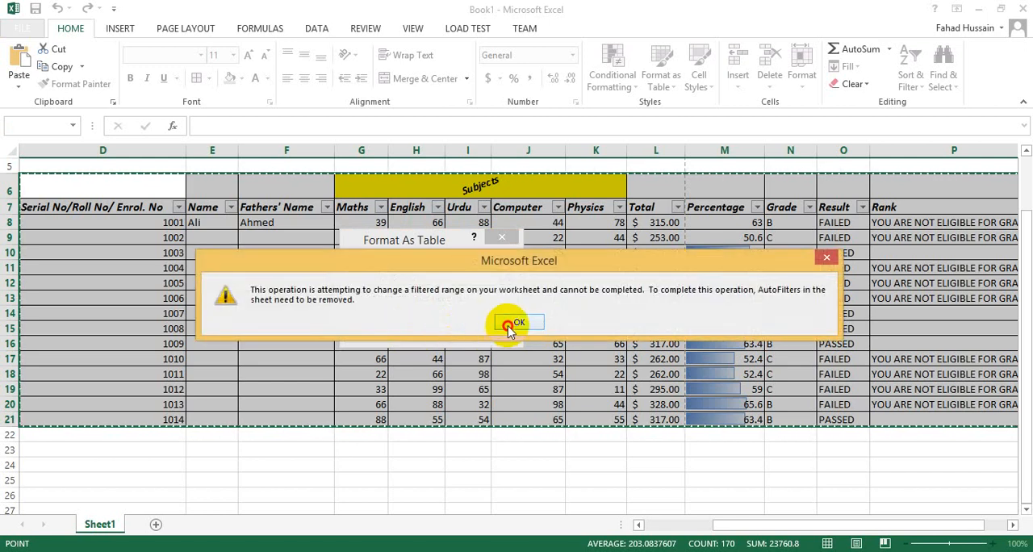
left_click(508, 326)
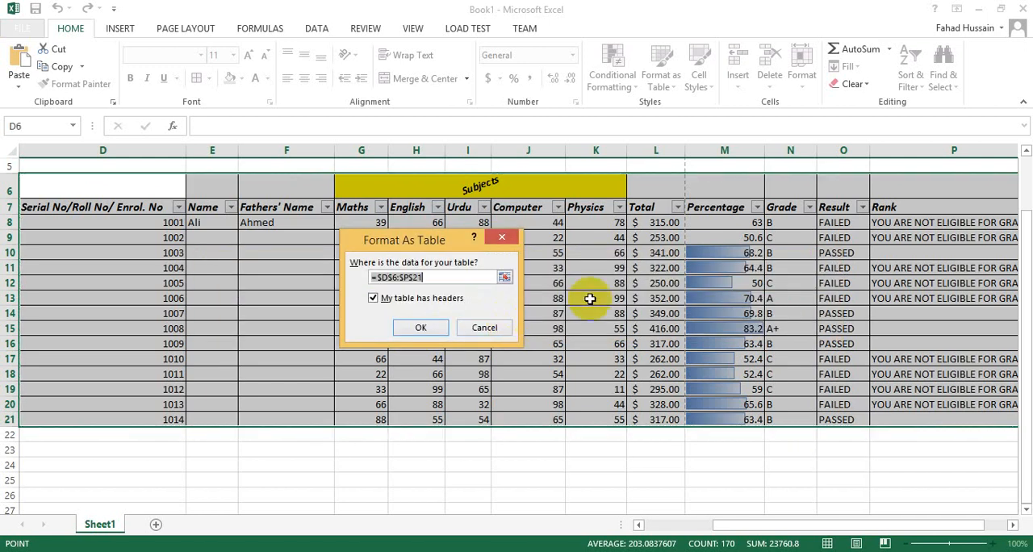
left_click(473, 338)
left_click(363, 405)
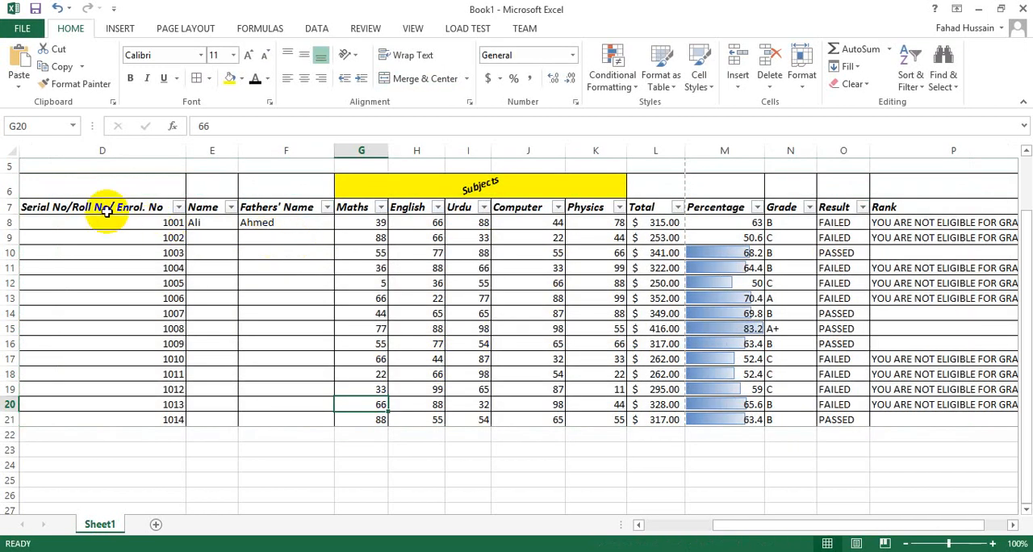
Step: Remove the filter from the heading row D7:P7
left_click_drag(35, 203, 976, 208)
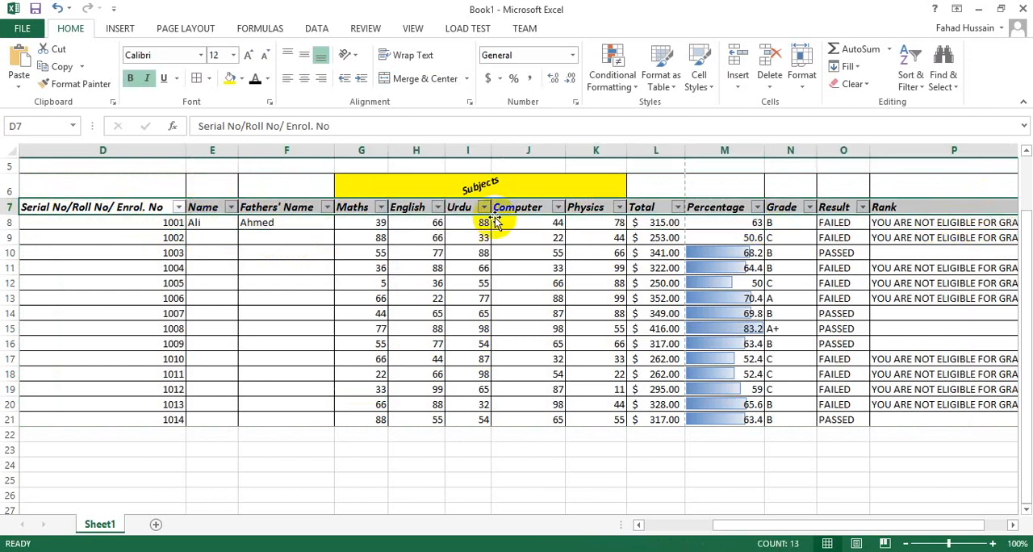
left_click(910, 67)
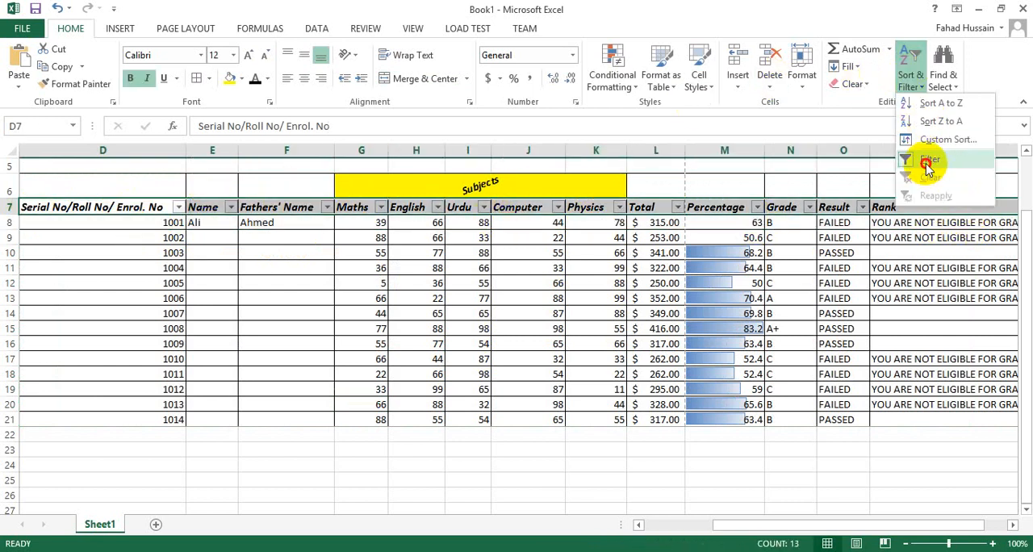
left_click(926, 161)
left_click(375, 376)
Step: Format D7:P21 as a table with headers, using the black Light style with gridlines and banded rows
left_click(70, 210)
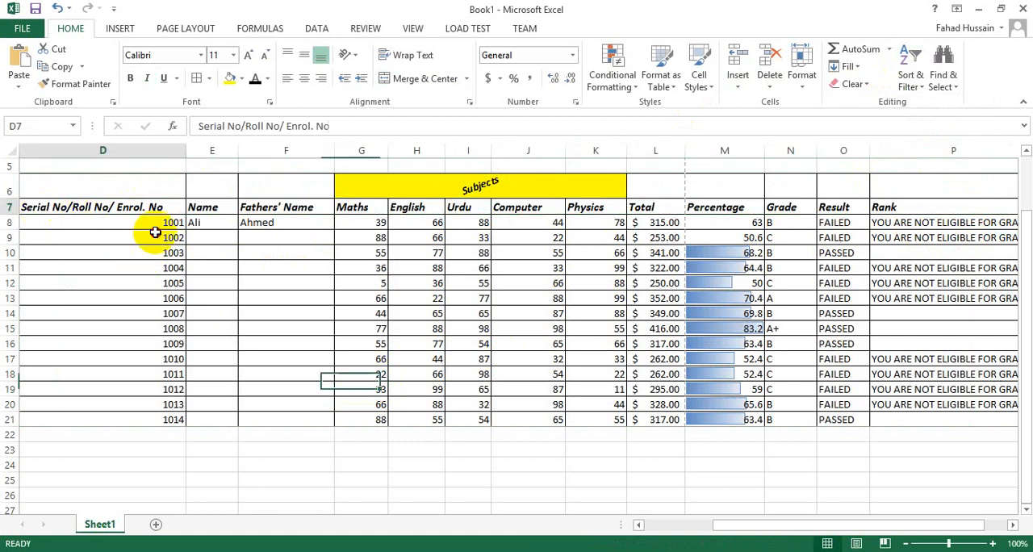
left_click_drag(155, 232, 998, 421)
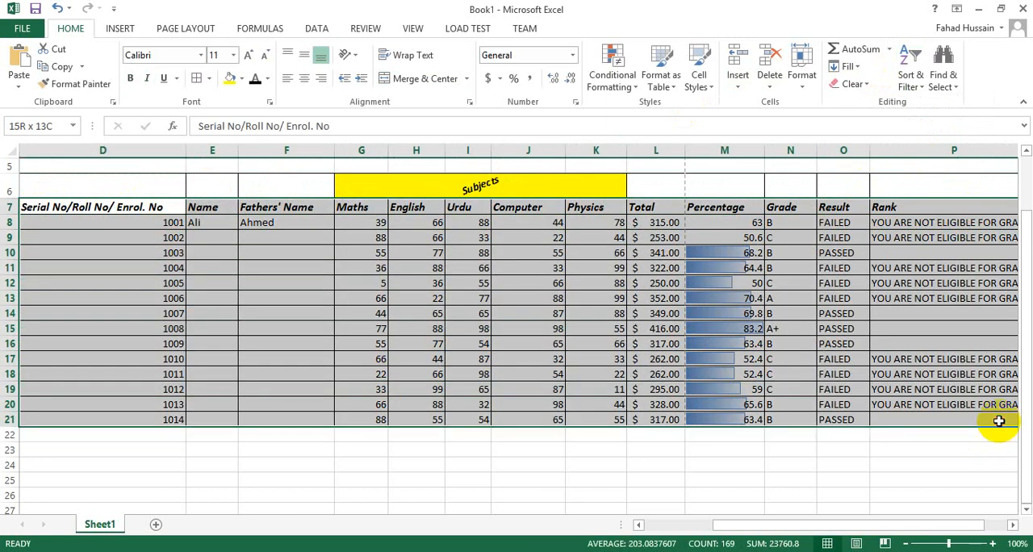
left_click(910, 79)
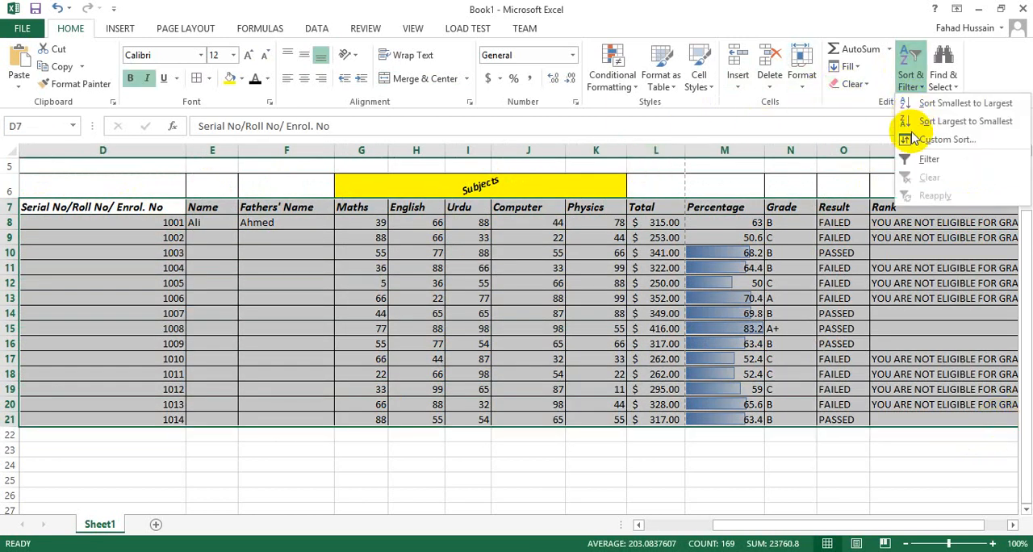
left_click(663, 81)
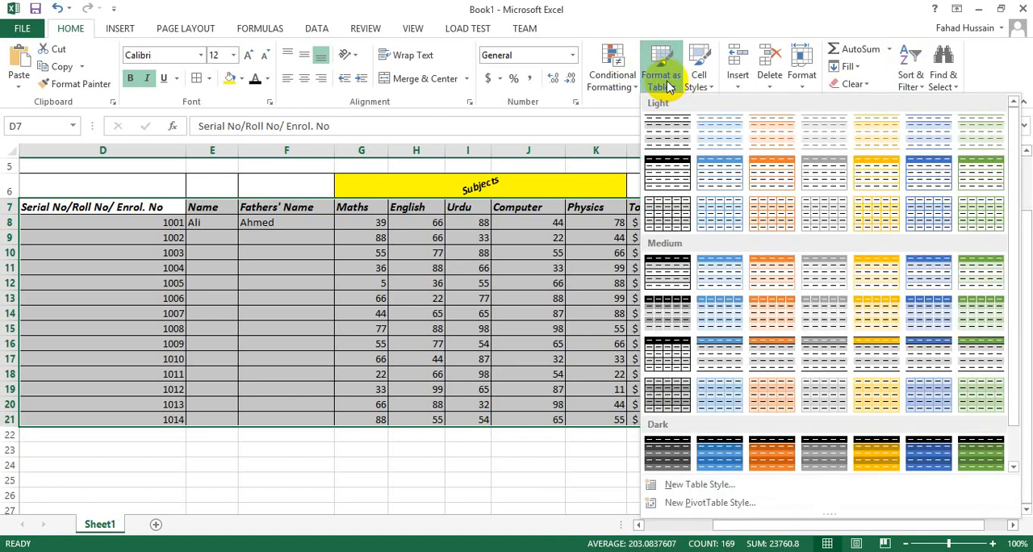
left_click(663, 209)
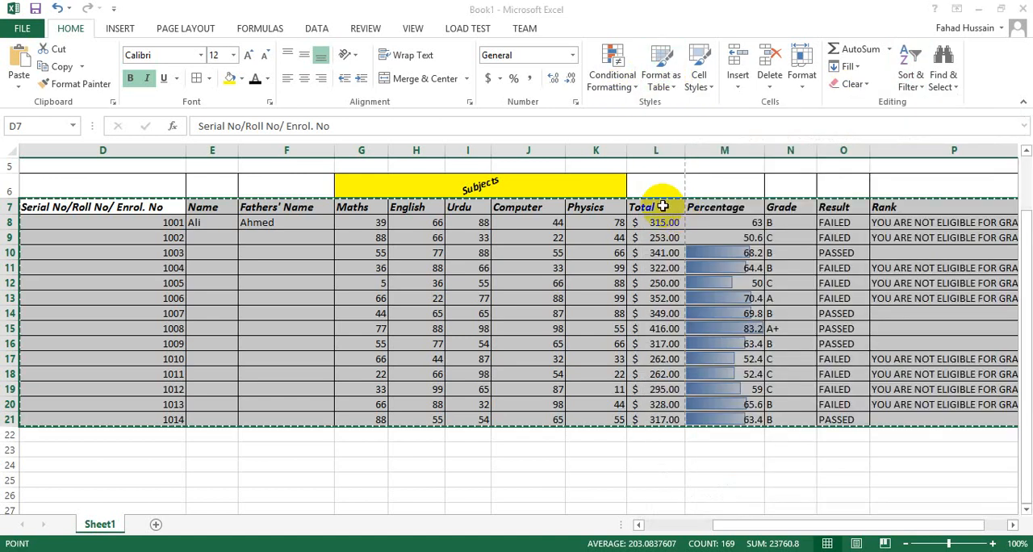
left_click(423, 326)
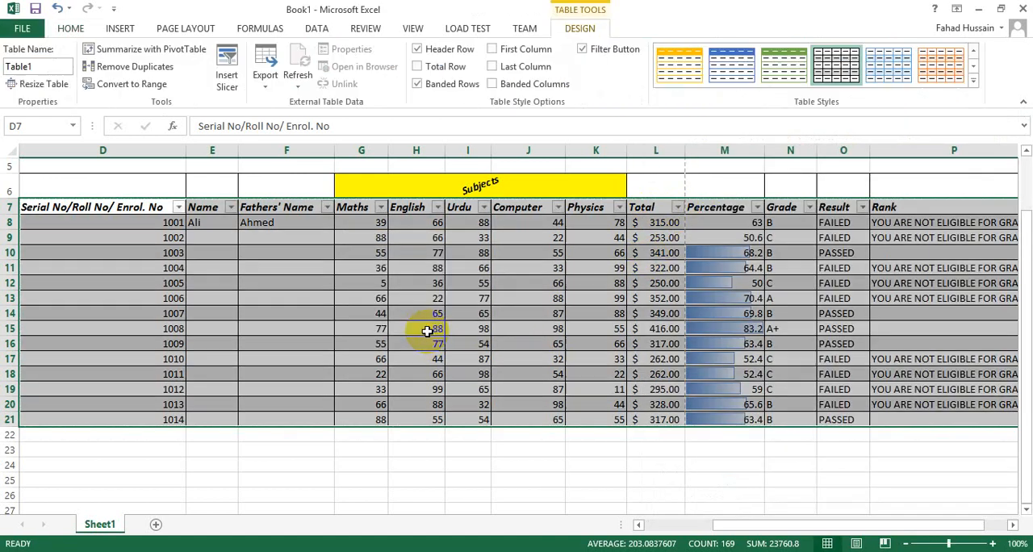
left_click(342, 373)
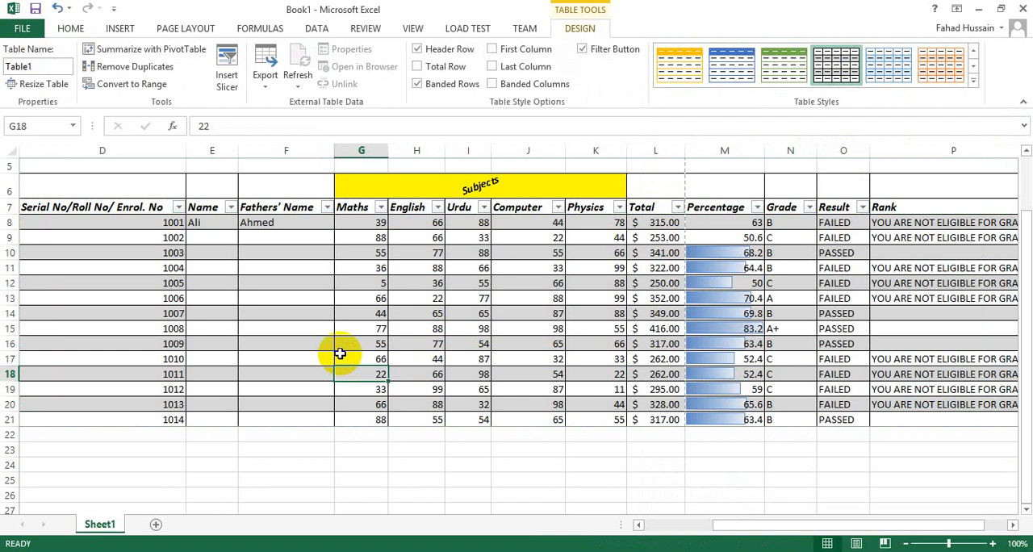
Step: Examine the banded marksheet table in the print preview across to the Total column, and return to the worksheet
key("ctrl+p")
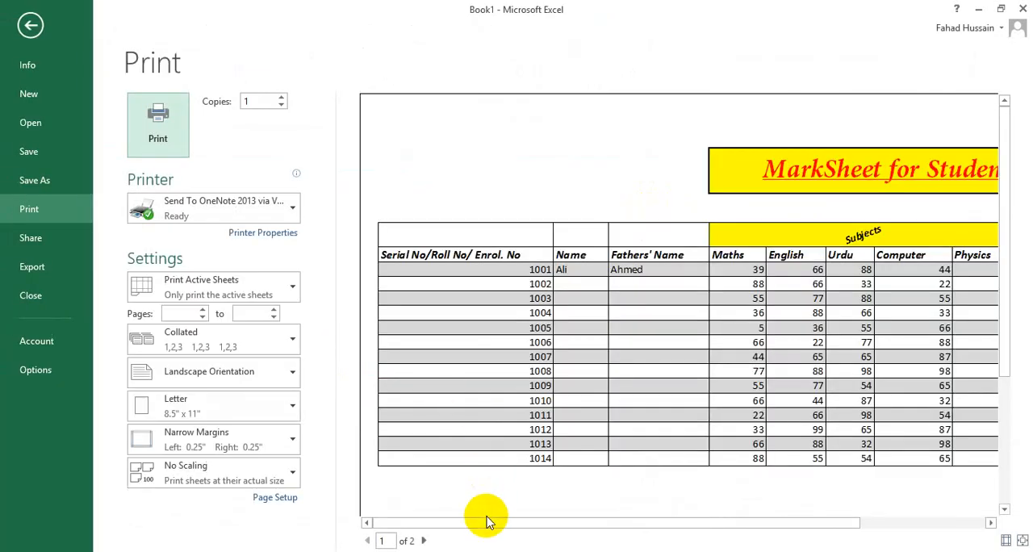
left_click_drag(486, 521, 616, 517)
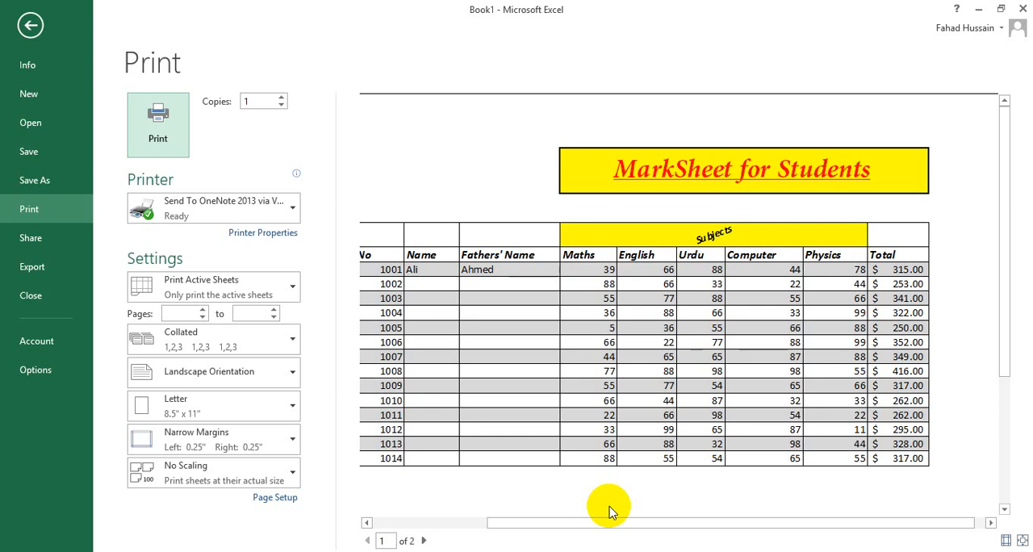
key("Escape")
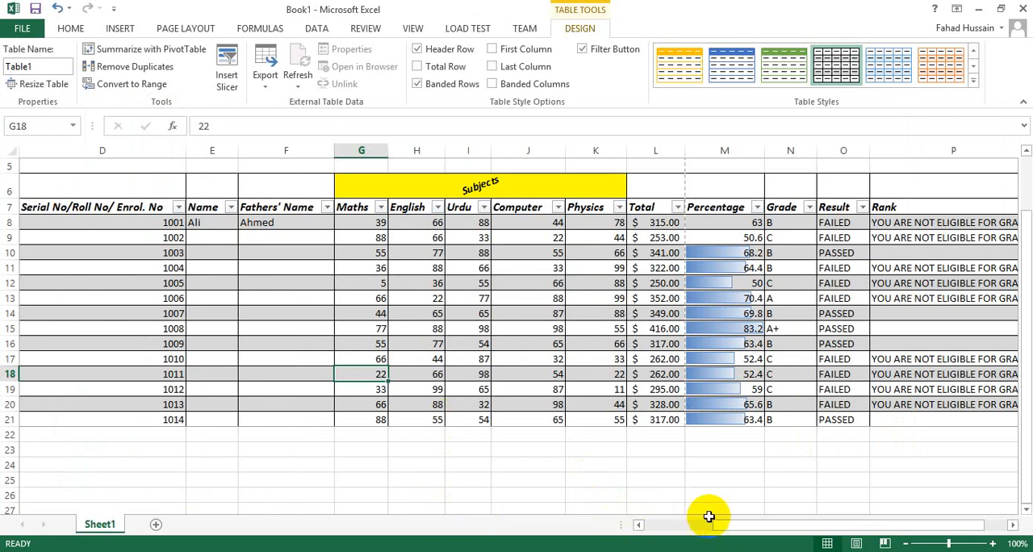